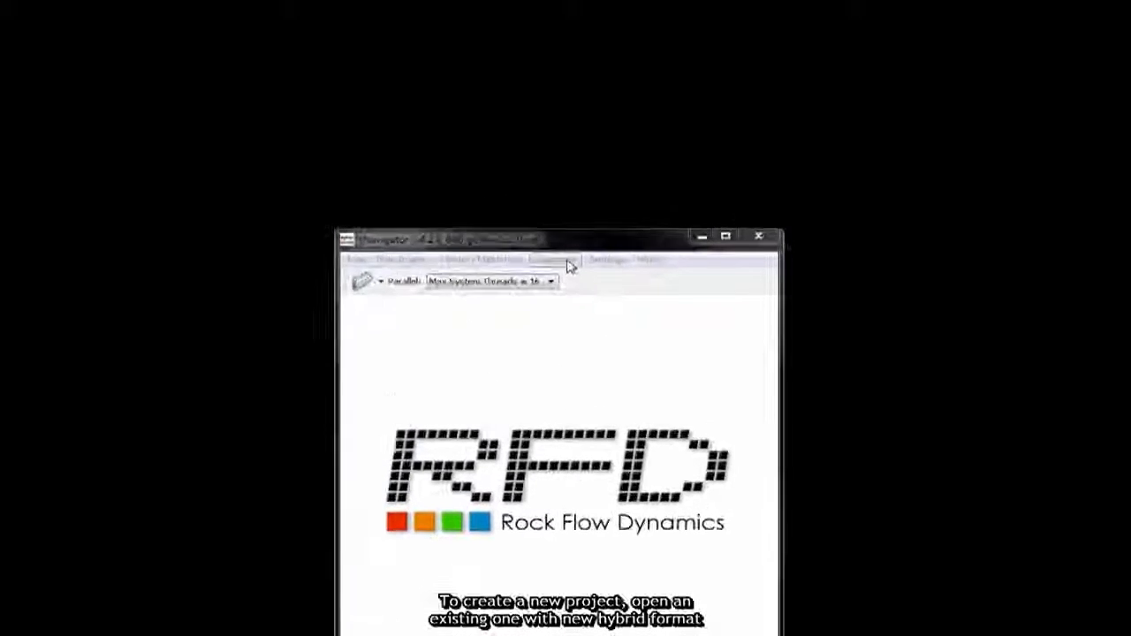
# Open the existing Model Designer project sample.snp from the Model2 Part2 folder.
pyautogui.click(570, 265)
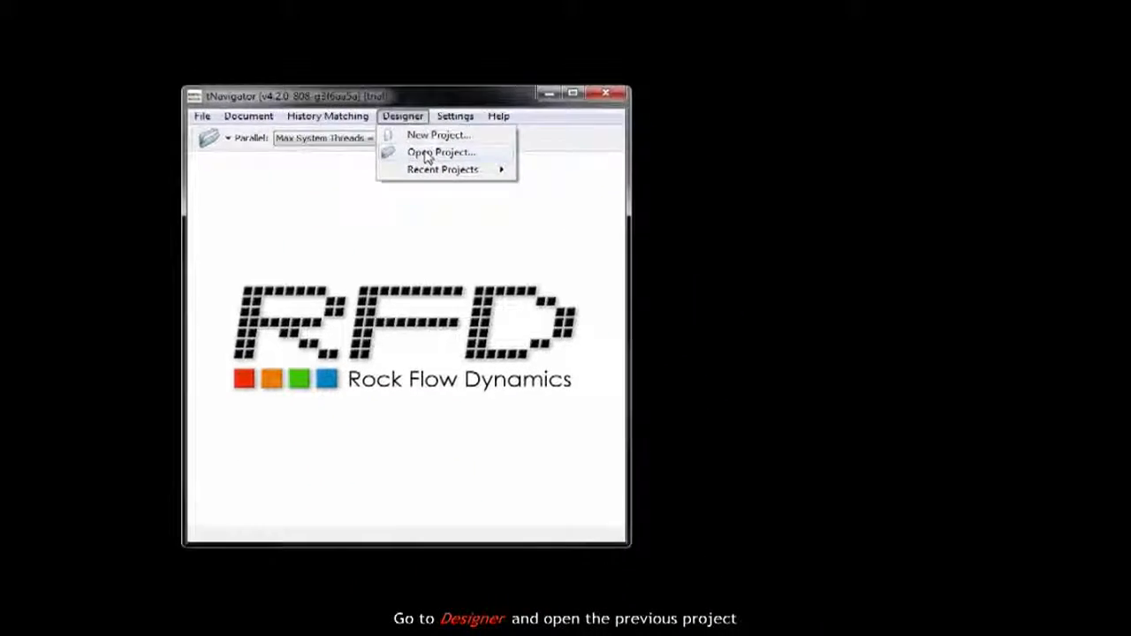
pyautogui.click(427, 156)
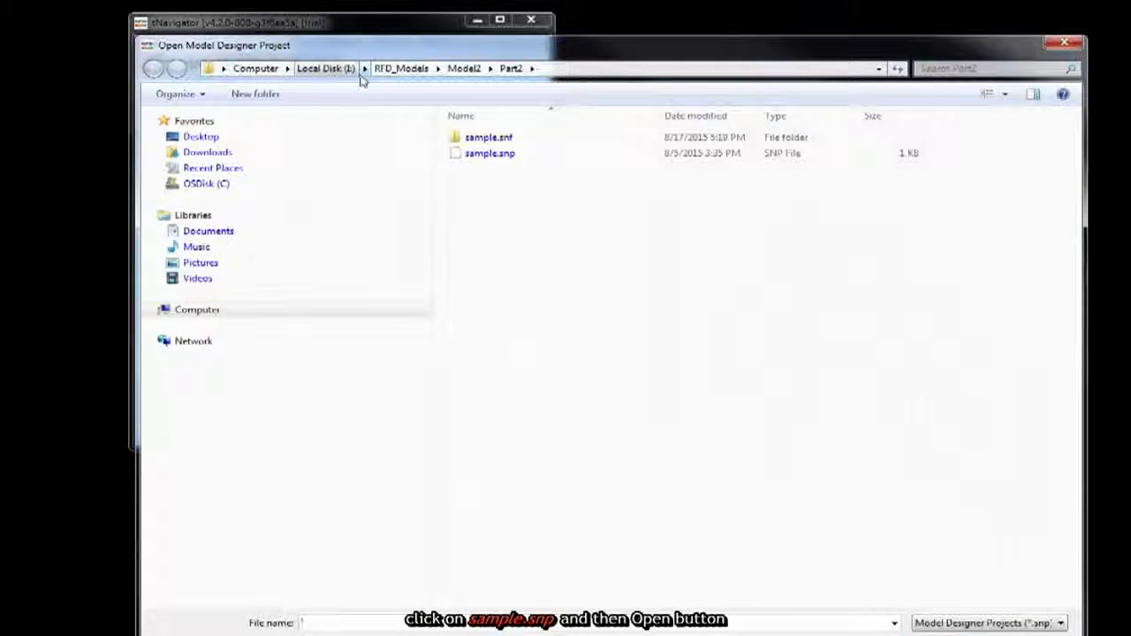
pyautogui.click(496, 155)
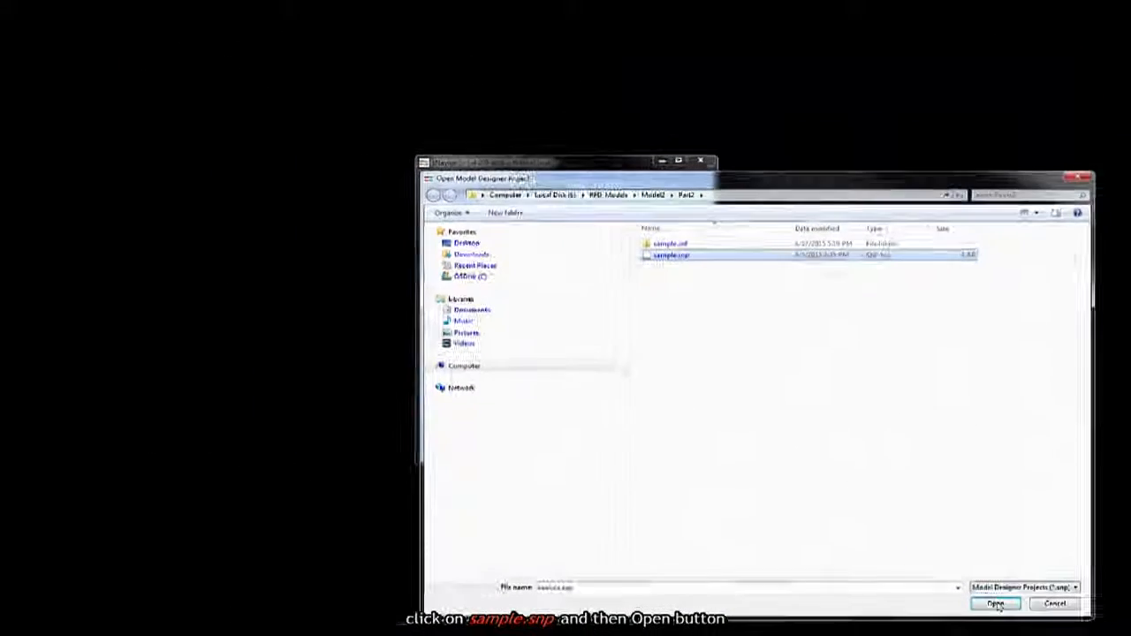
pyautogui.click(994, 603)
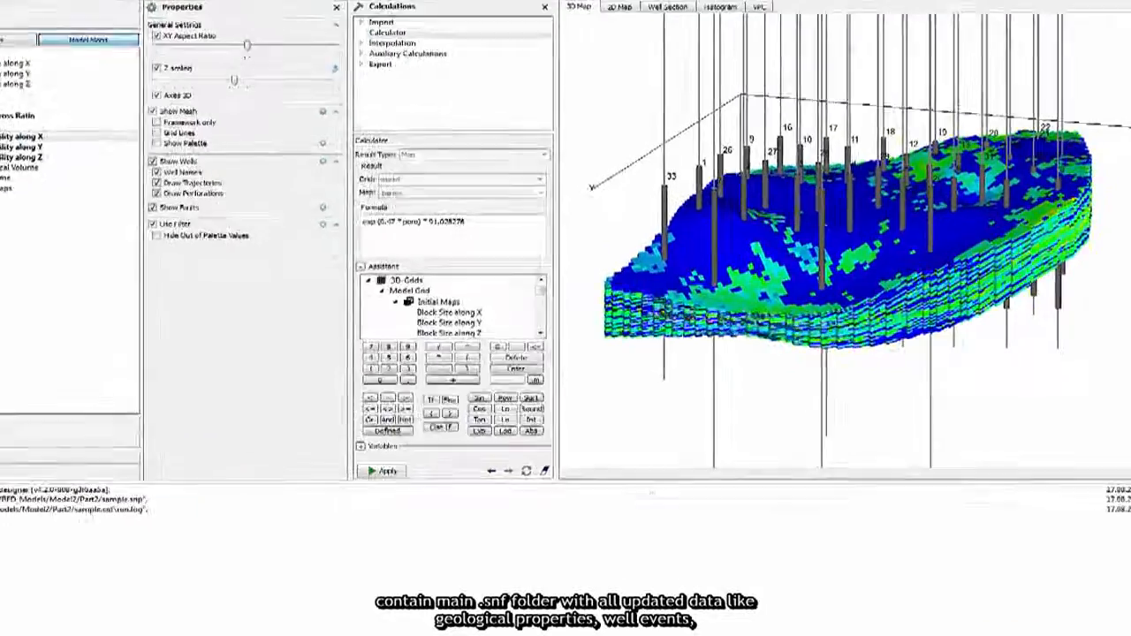
# Switch to Windows Explorer, examine the contents of the sample.snf project folder and return to the Part2 folder.
pyautogui.hotkey('alt', 'Tab')
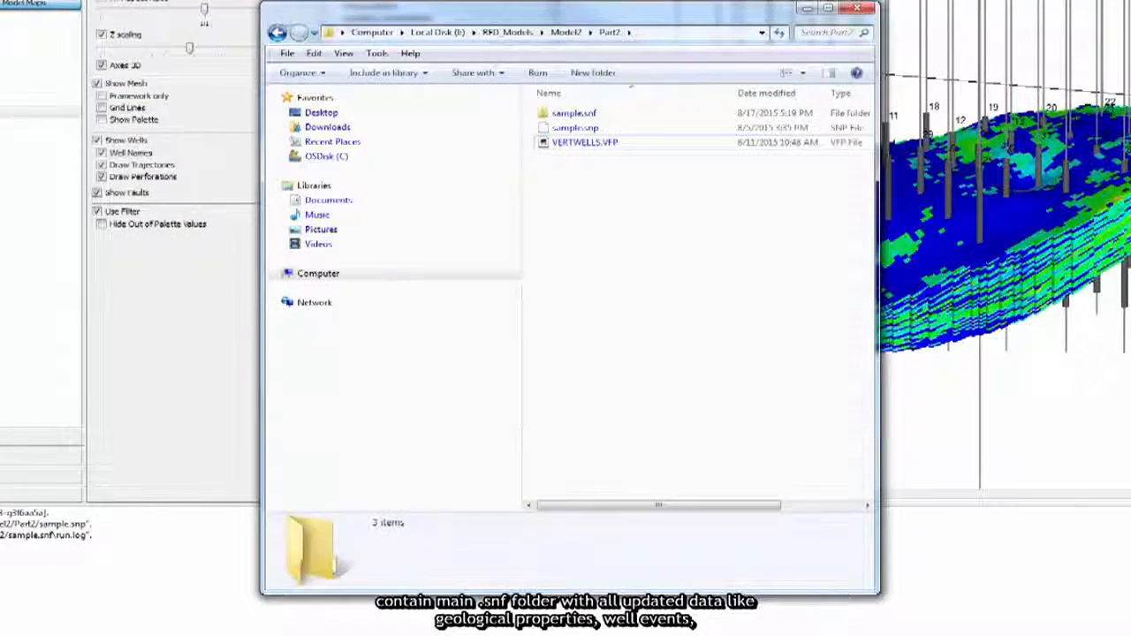
pyautogui.doubleClick(598, 119)
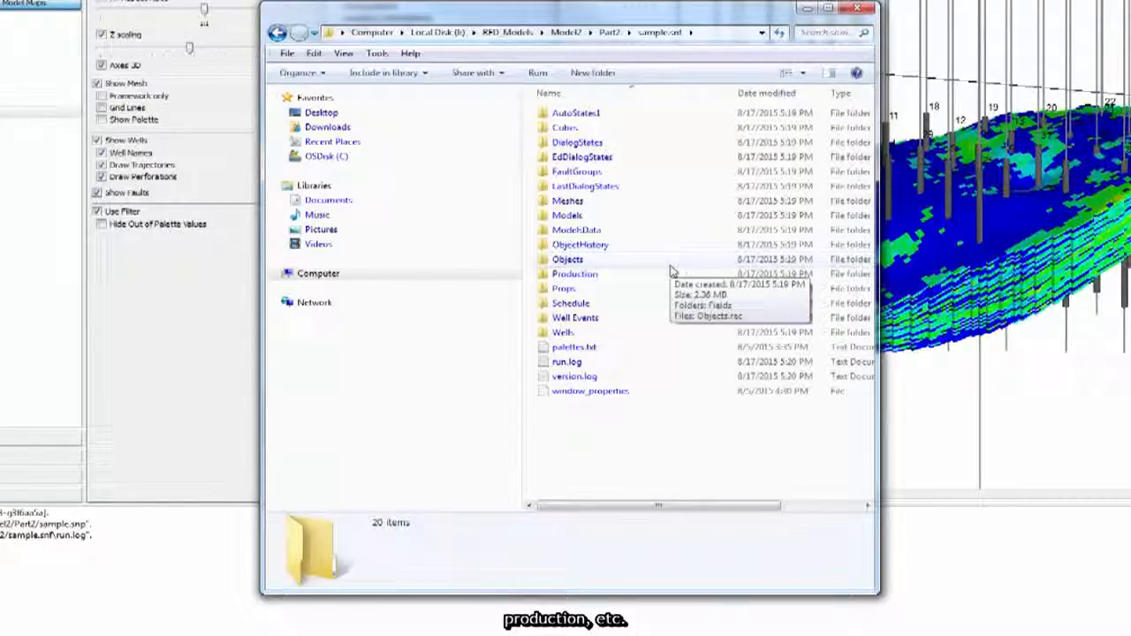
pyautogui.click(277, 33)
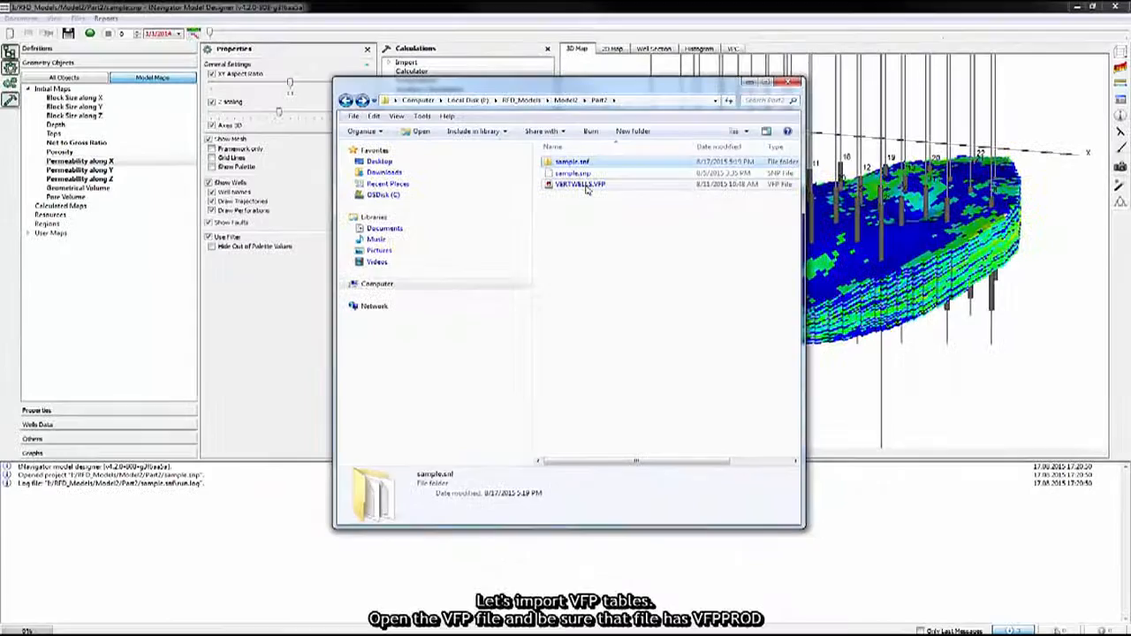
# Open VERTWELLS.VFP from the Part2 folder in EditPlus and check it for the VFPPROD keyword.
pyautogui.click(590, 148)
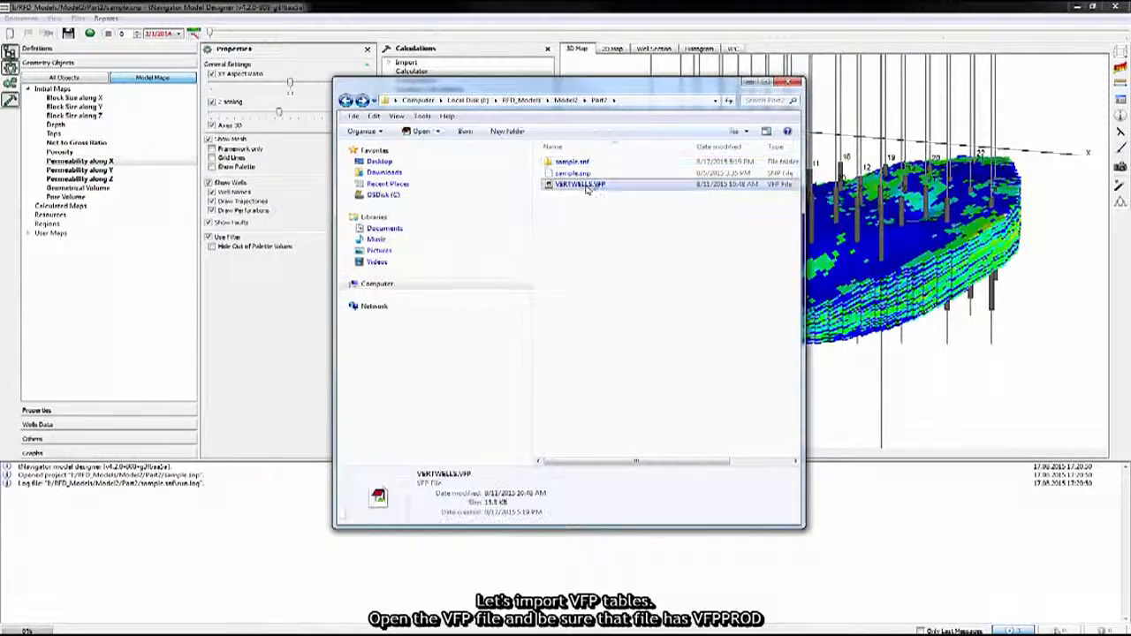
pyautogui.doubleClick(587, 186)
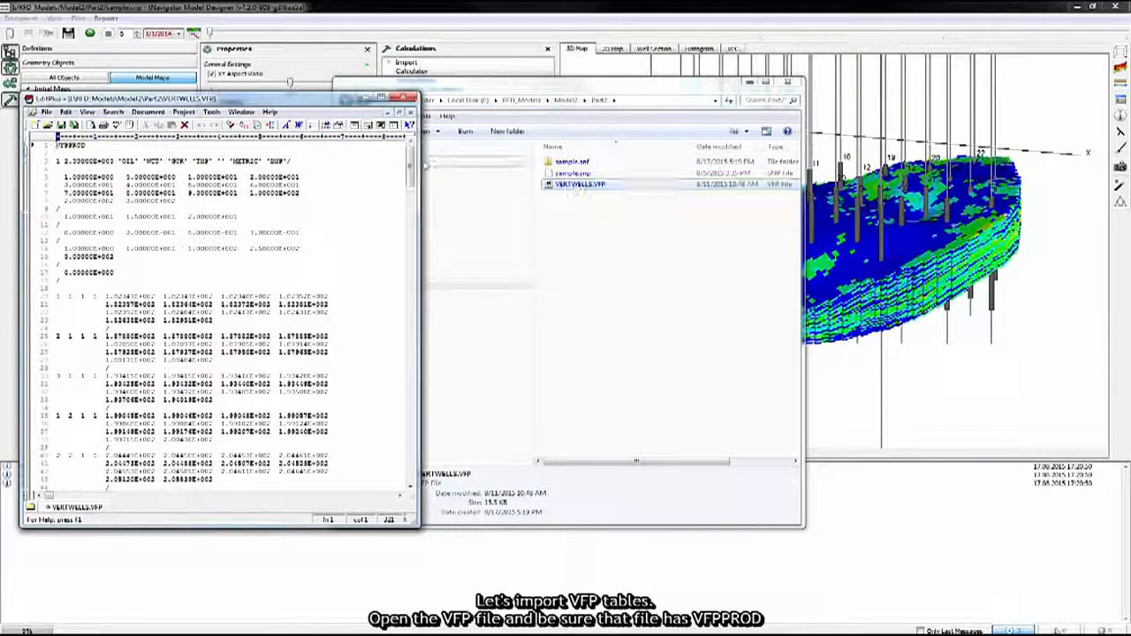
pyautogui.moveTo(410, 157)
pyautogui.mouseDown()
pyautogui.moveTo(410, 226)
pyautogui.moveTo(410, 159)
pyautogui.mouseUp()
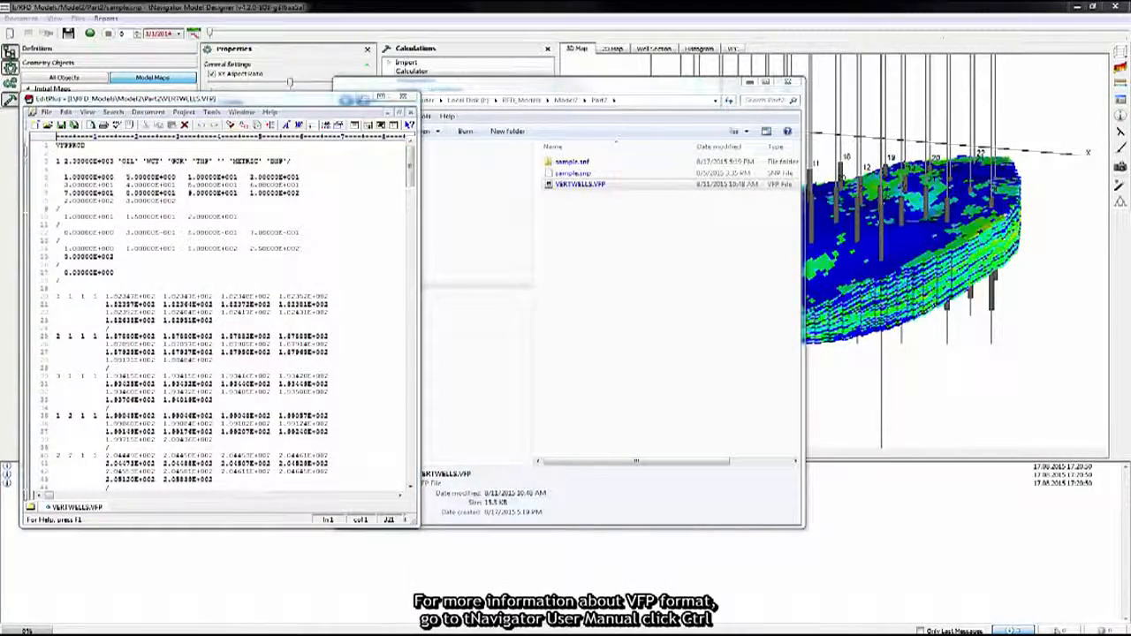
# Open the tNavigator User Manual in Adobe Reader, search for VFPPROD and go to that keyword's section.
pyautogui.hotkey('ctrl', 'F1')
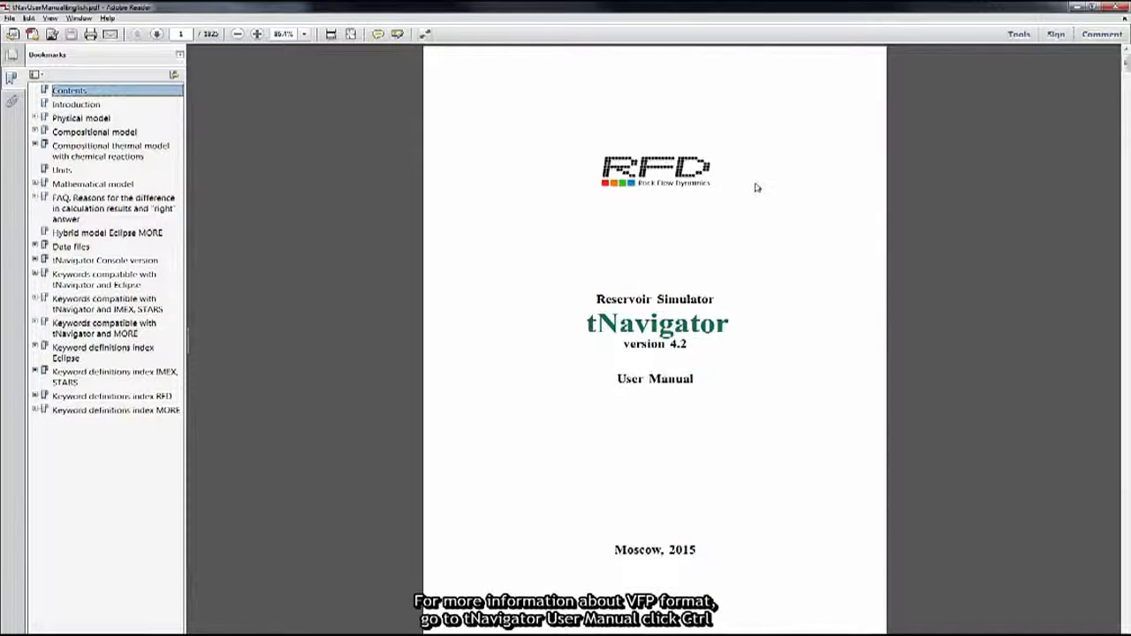
pyautogui.hotkey('ctrl', 'f')
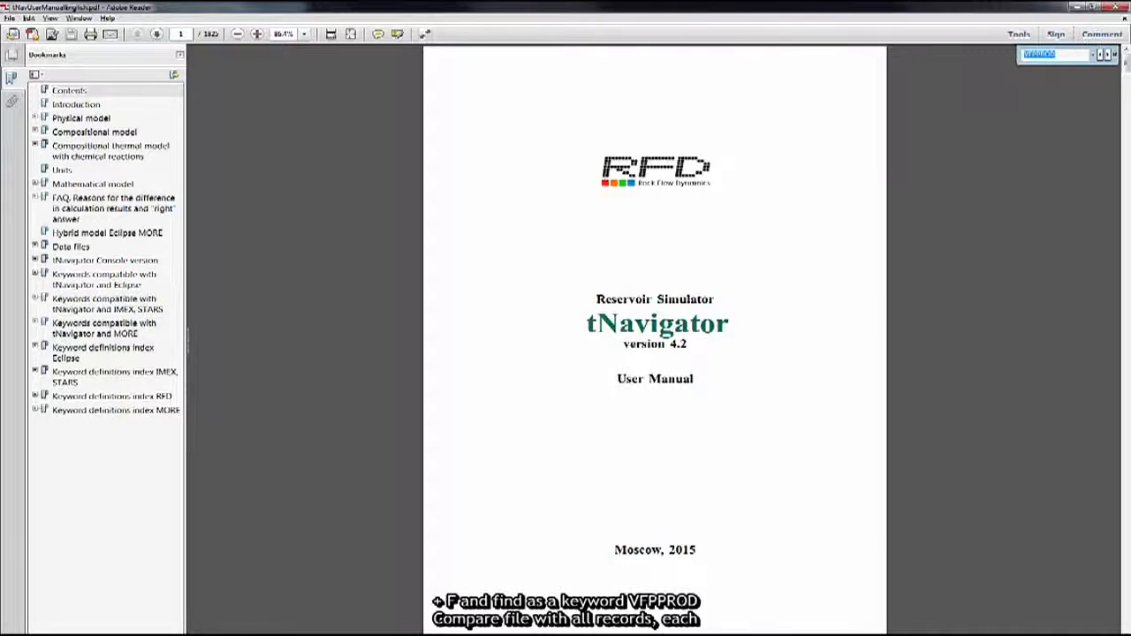
pyautogui.click(1110, 57)
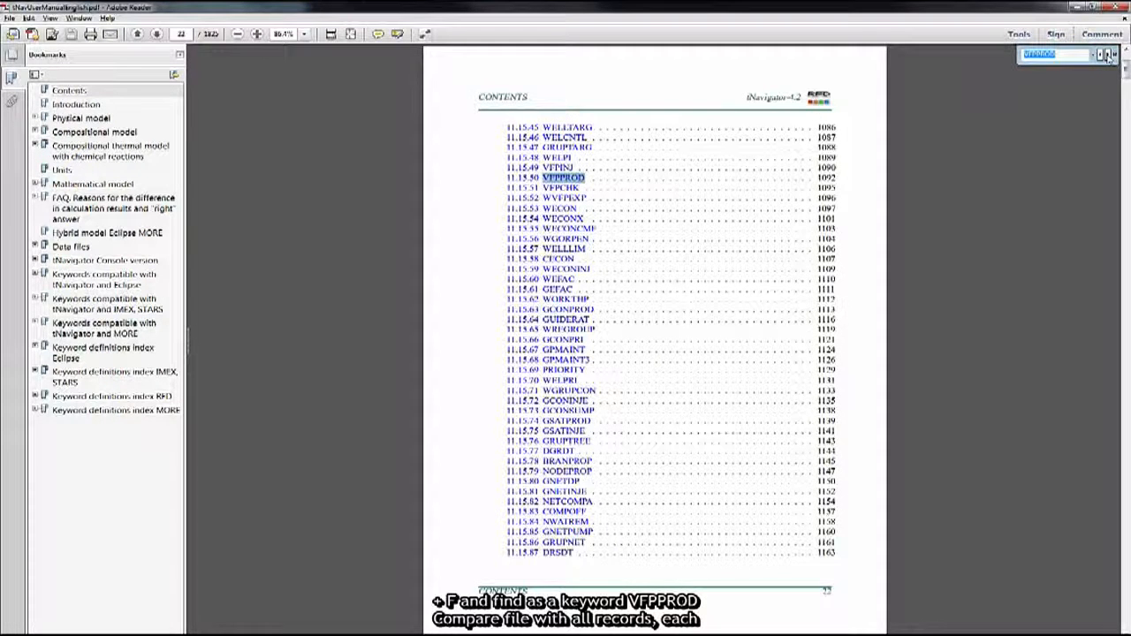
pyautogui.click(565, 180)
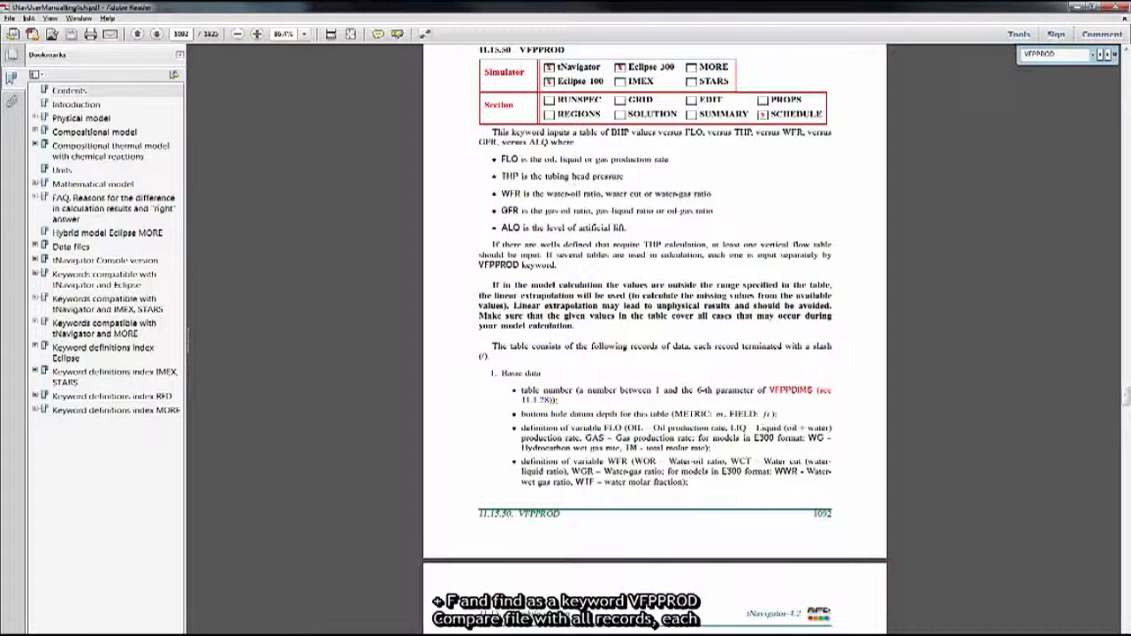
# Compare the VERTWELLS.VFP records with the manual's VFPPROD record descriptions and its example.
pyautogui.hotkey('alt', 'Tab')
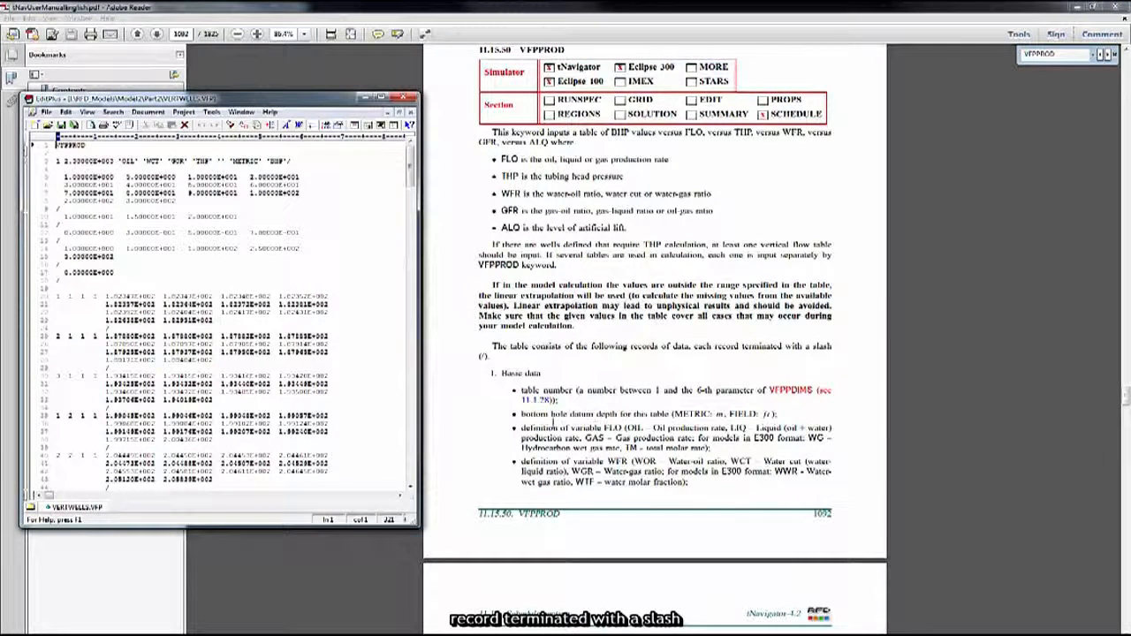
pyautogui.click(643, 380)
pyautogui.scroll(-5, 643, 380)
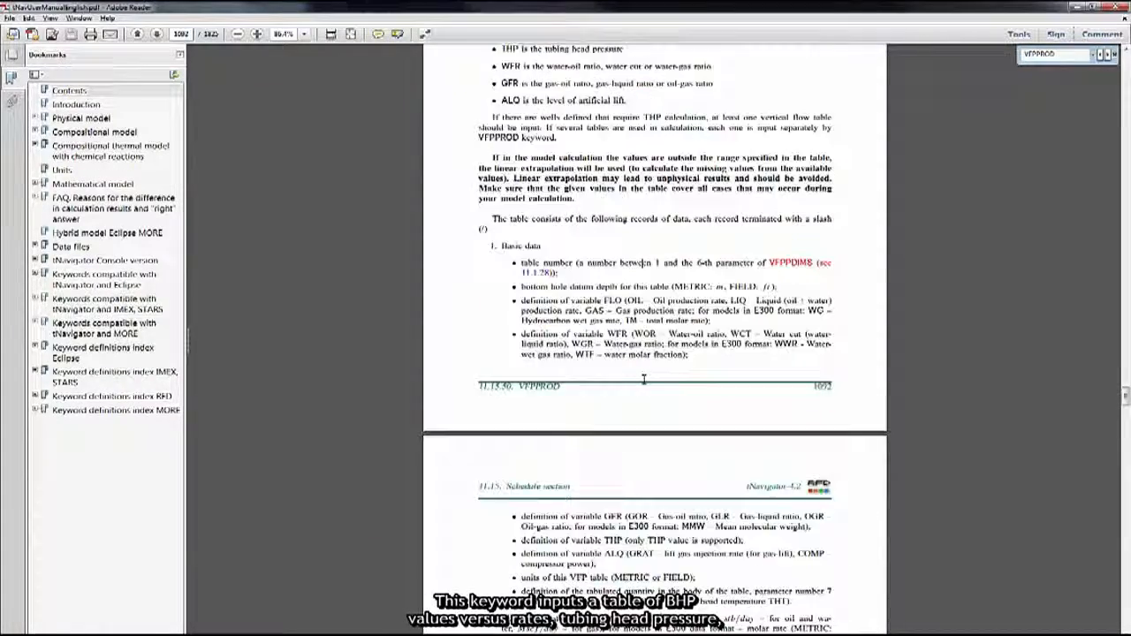
pyautogui.scroll(-4, 643, 380)
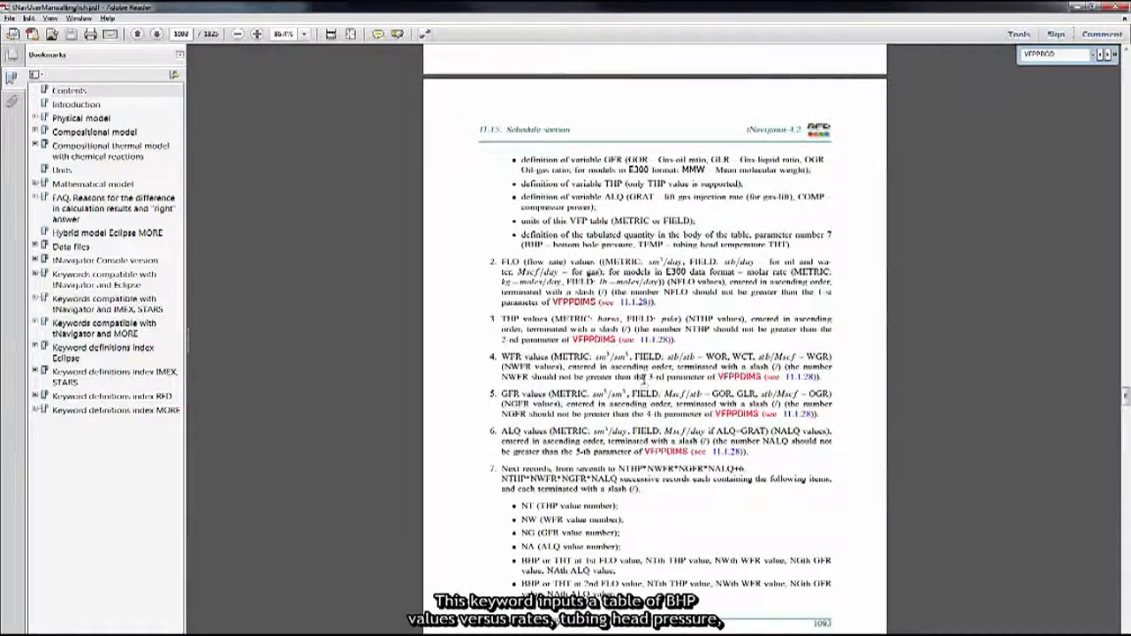
pyautogui.scroll(-1, 645, 379)
pyautogui.scroll(-5, 645, 382)
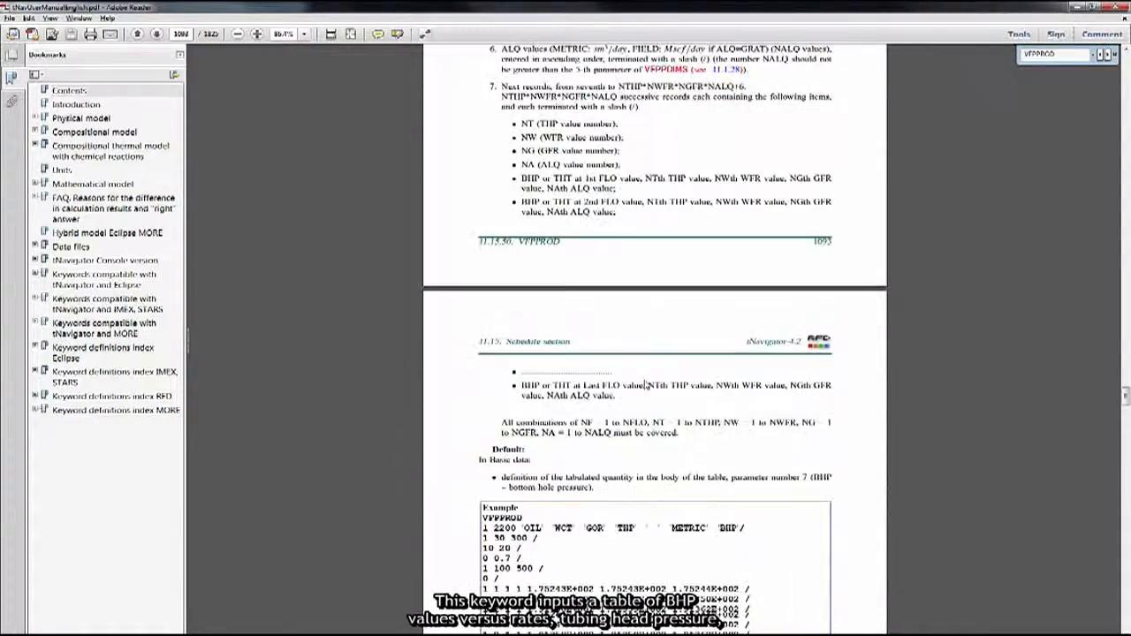
pyautogui.scroll(-2, 643, 375)
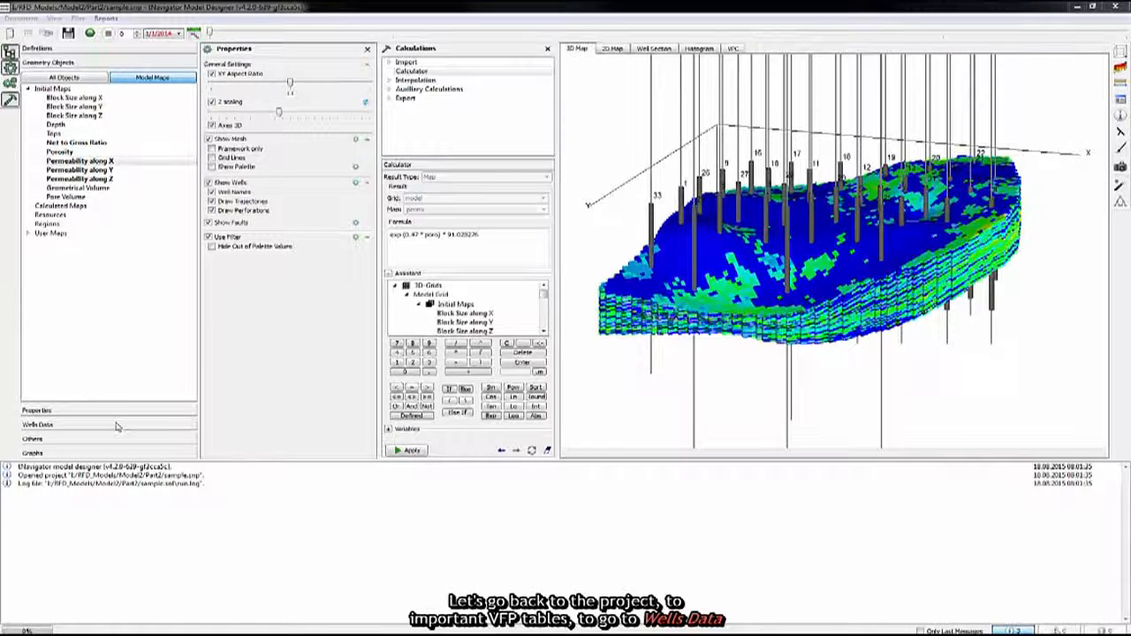
# Return to Model Designer and import VERTWELLS.VFP into the Production Lifting Tables of the wells data.
pyautogui.click(116, 425)
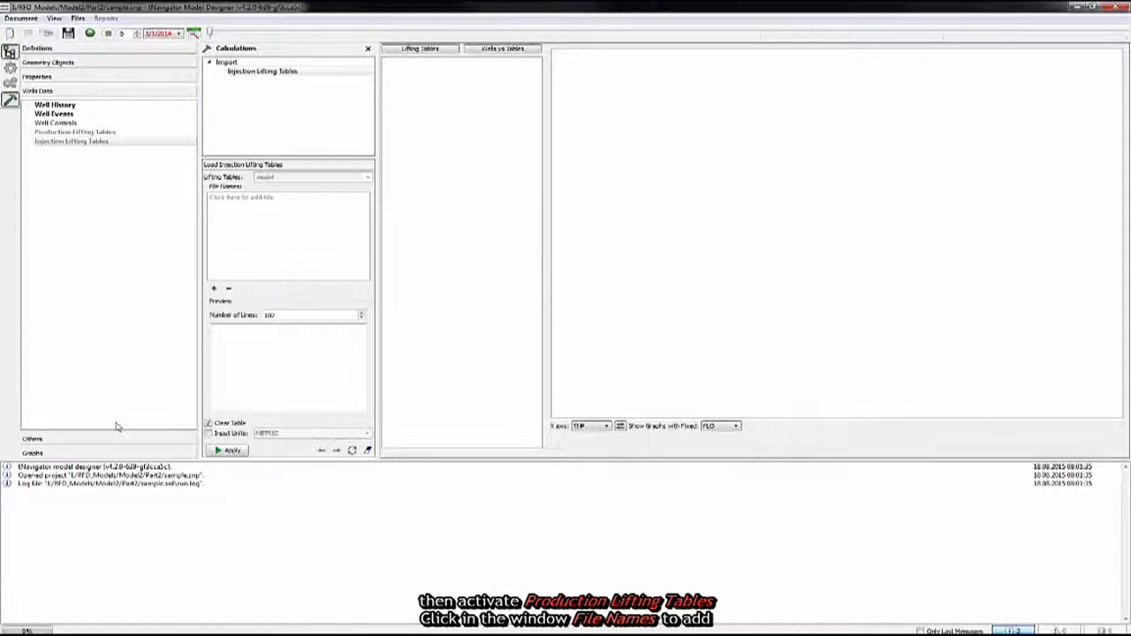
pyautogui.click(100, 132)
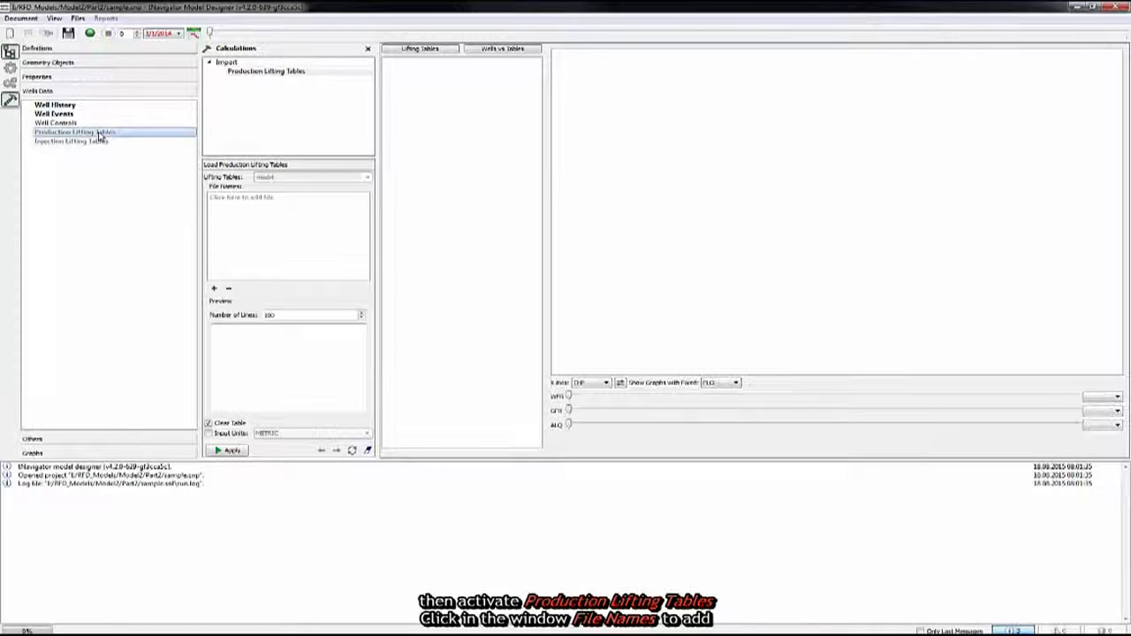
pyautogui.click(256, 200)
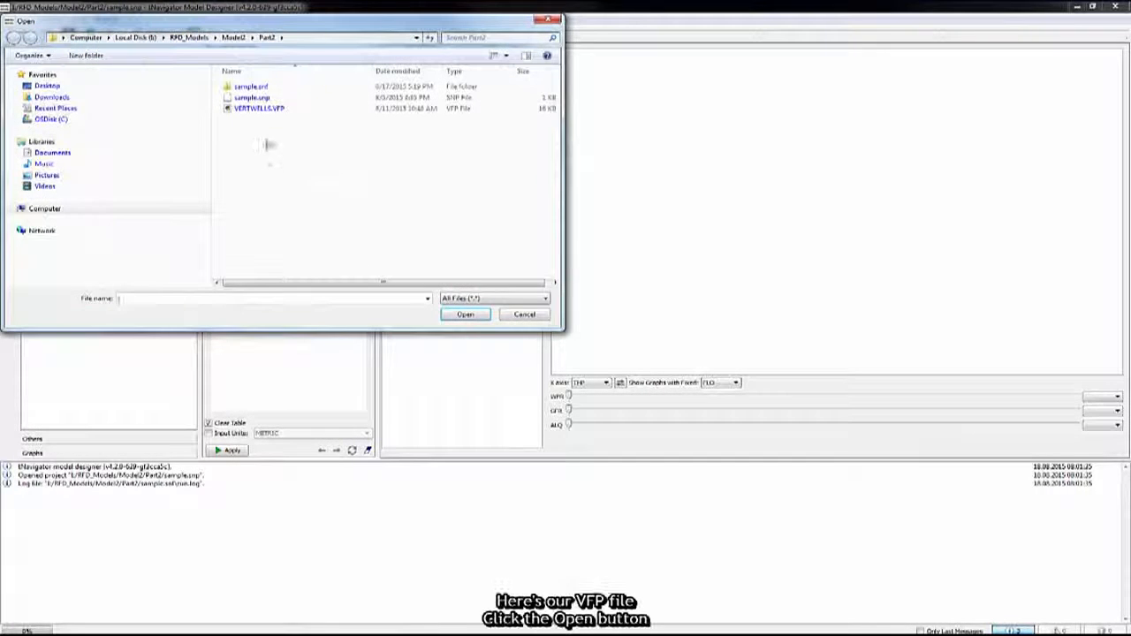
pyautogui.click(259, 109)
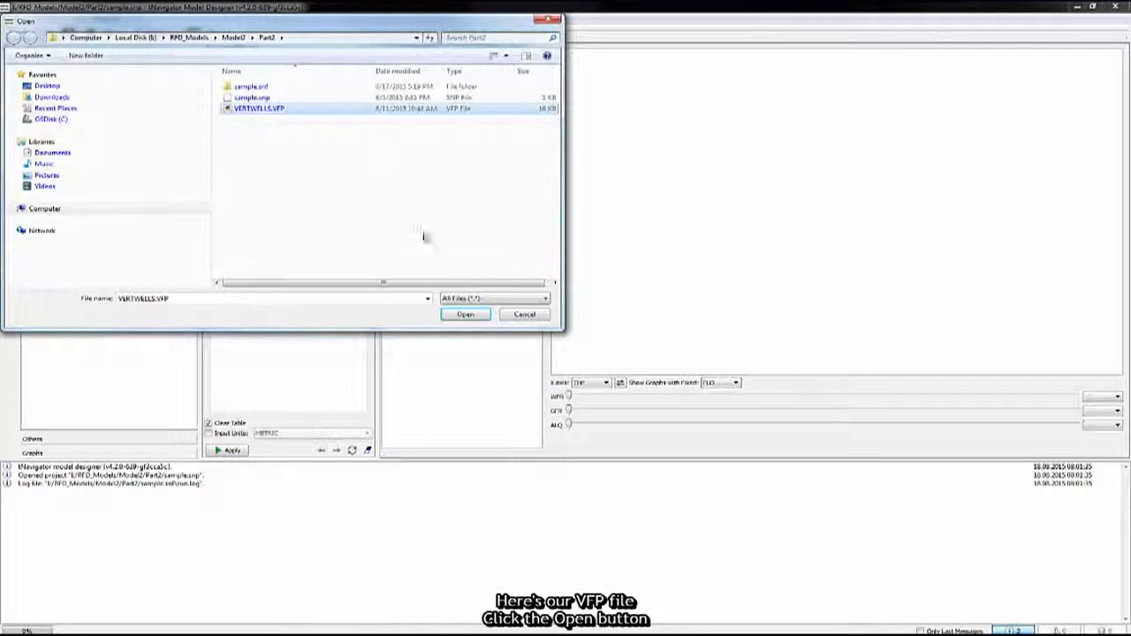
pyautogui.click(467, 316)
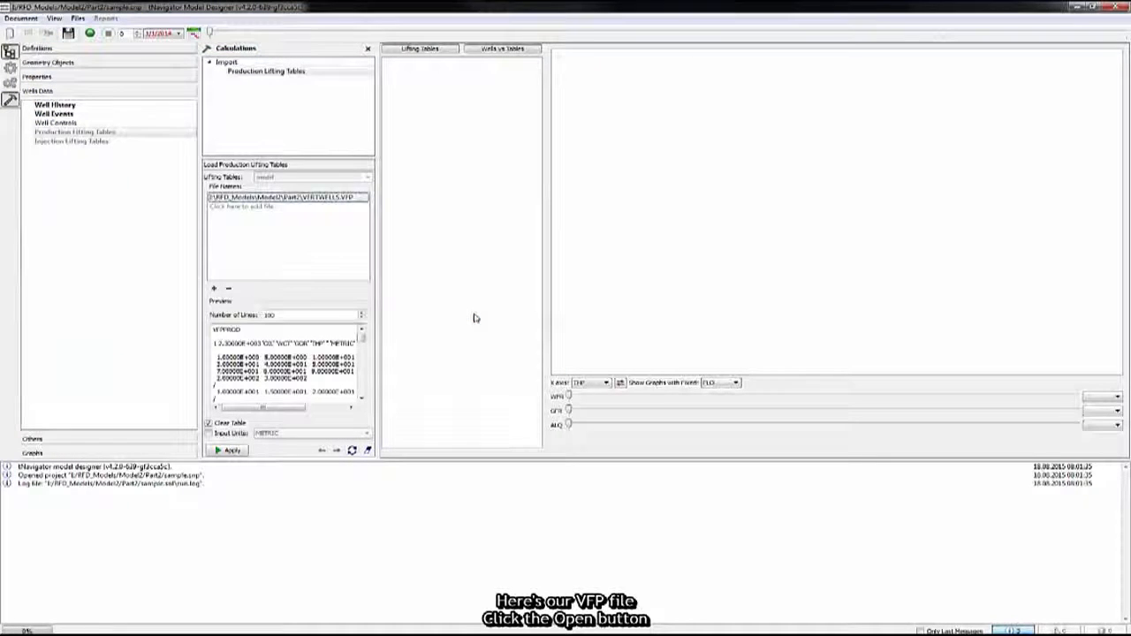
pyautogui.click(227, 451)
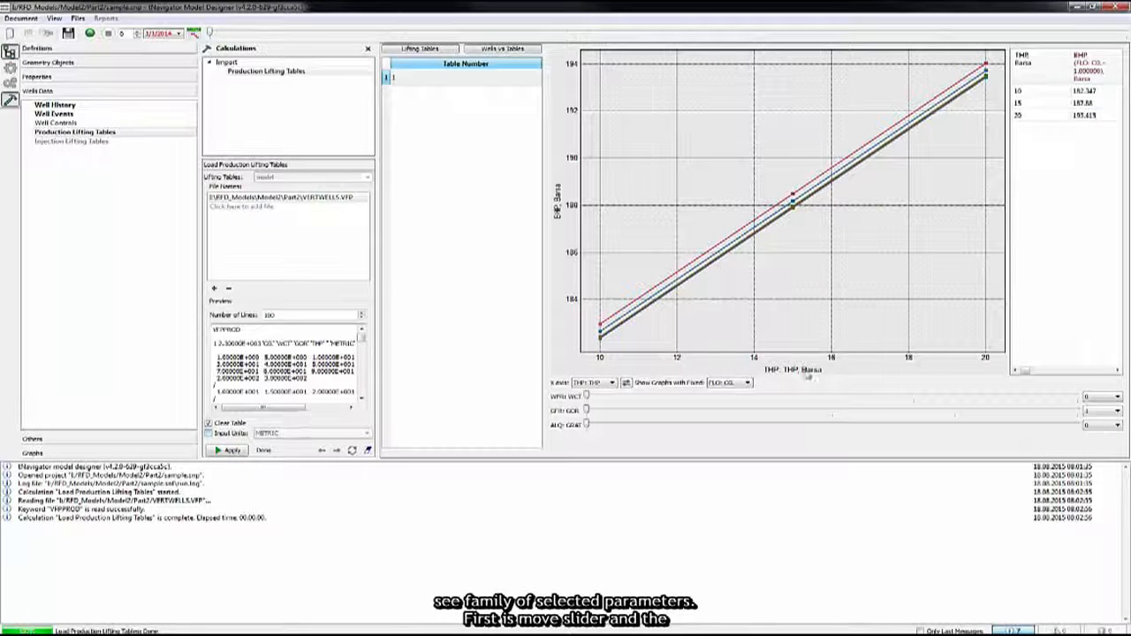
# Set the lifting table graph's water cut (WCT) to 0.3 and its GOR to 250.
pyautogui.click(1105, 399)
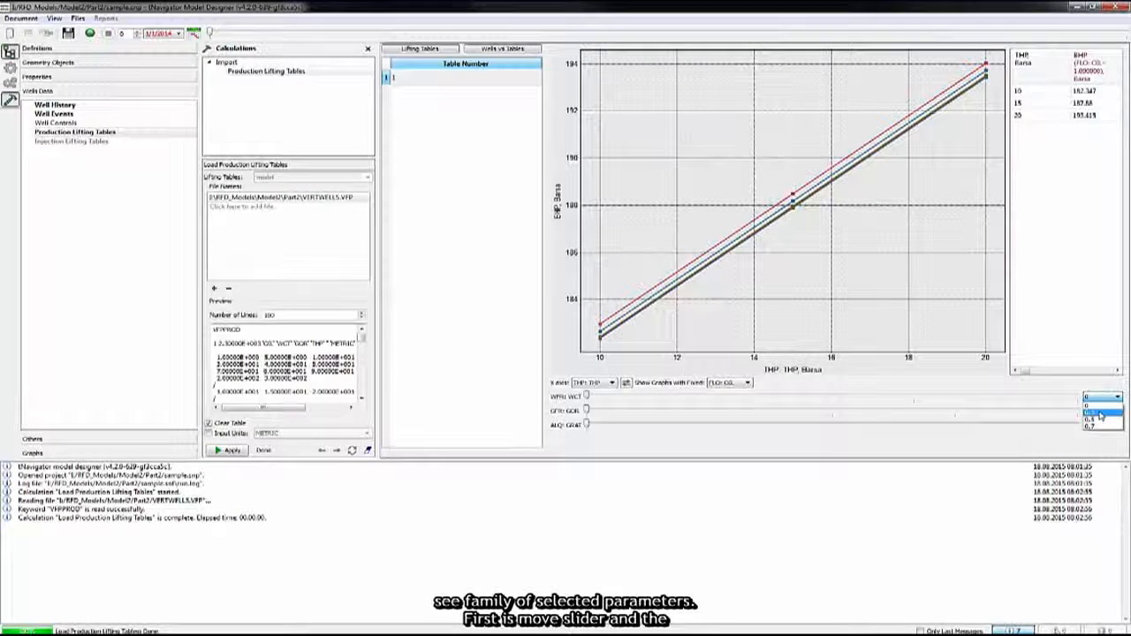
pyautogui.click(1100, 415)
pyautogui.click(1102, 412)
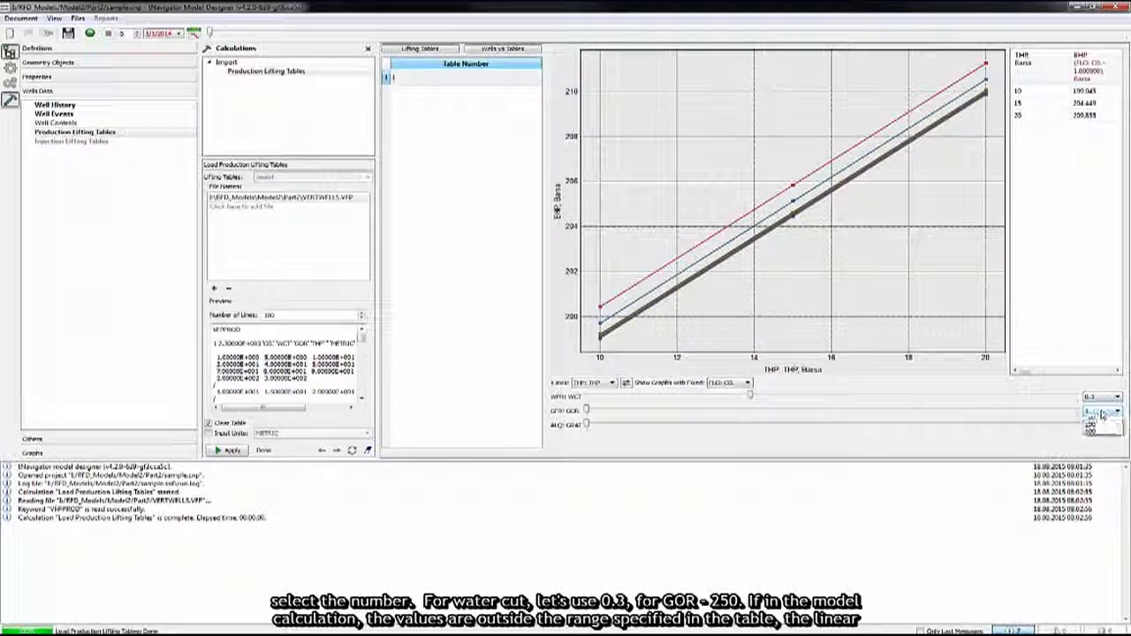
pyautogui.click(1101, 439)
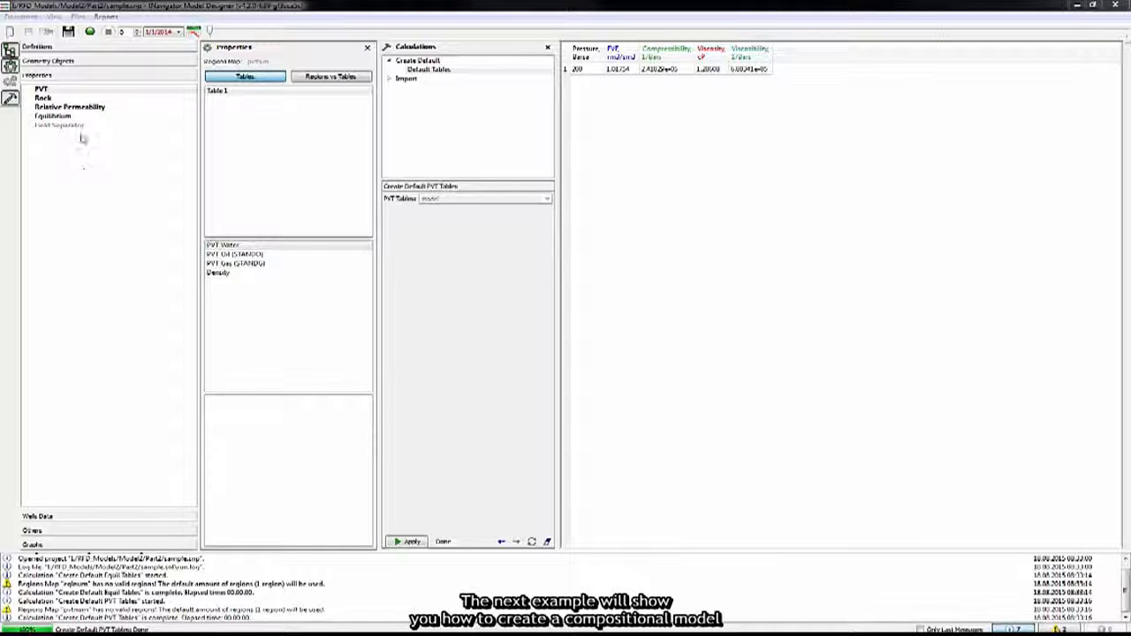
# Change the model type in the project definitions to Compositional and apply it.
pyautogui.click(55, 49)
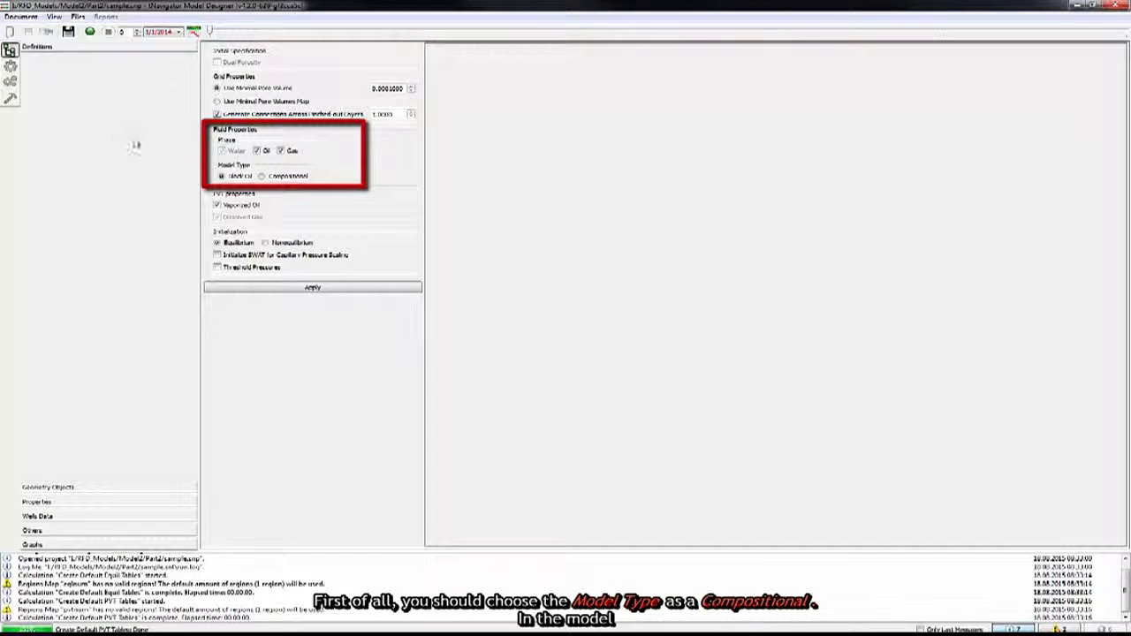
pyautogui.click(262, 177)
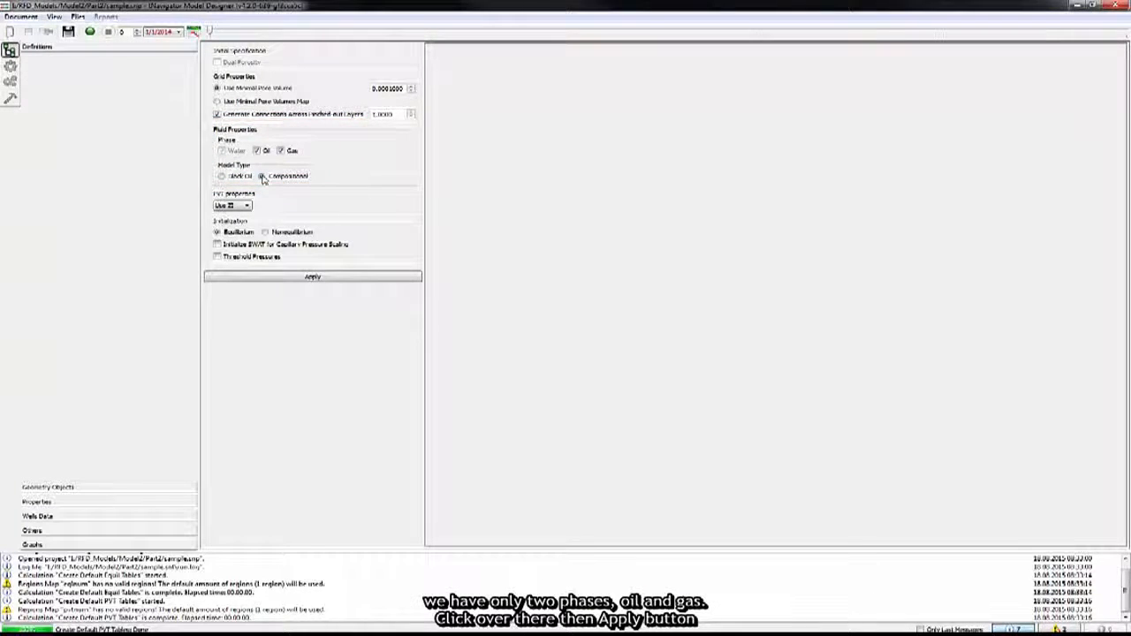
pyautogui.click(295, 278)
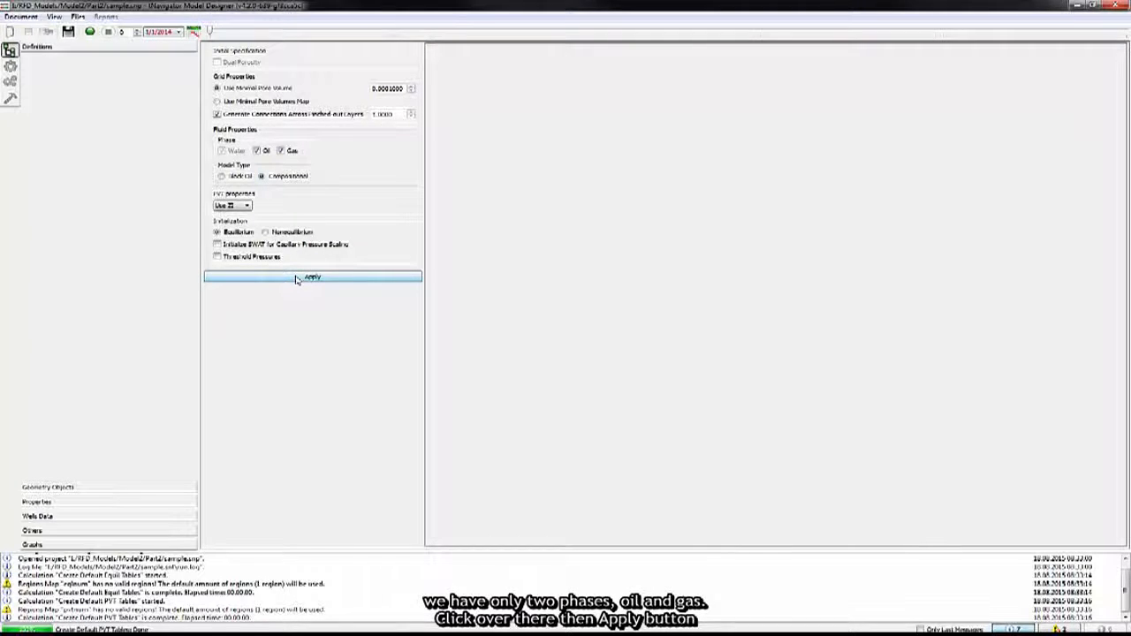
# Create compositional properties from the default component list with N2, CO2, C1, C2, C3, IC4, NC4, IC5, NC5, C6, C7 and C8.
pyautogui.click(104, 505)
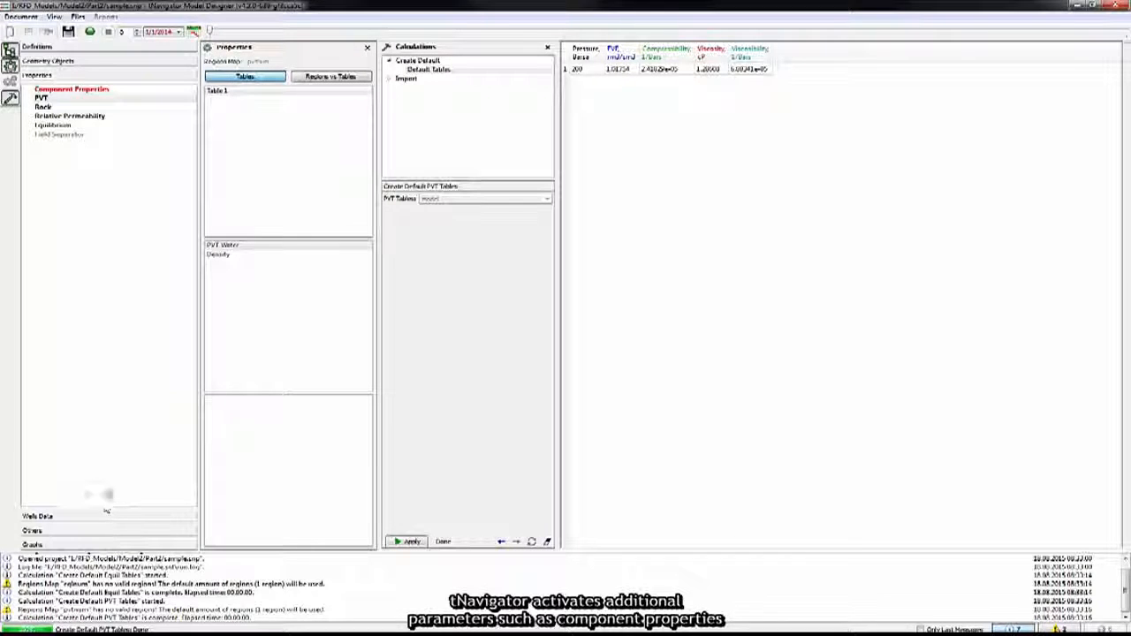
pyautogui.click(101, 91)
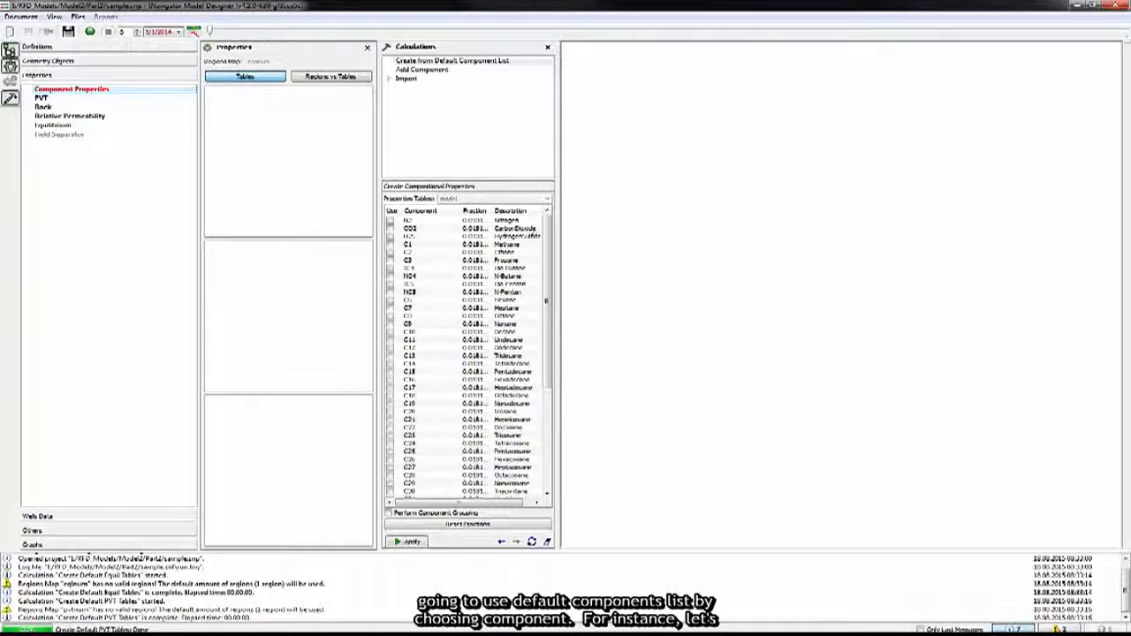
pyautogui.click(391, 221)
pyautogui.click(391, 229)
pyautogui.click(390, 253)
pyautogui.click(389, 261)
pyautogui.click(389, 268)
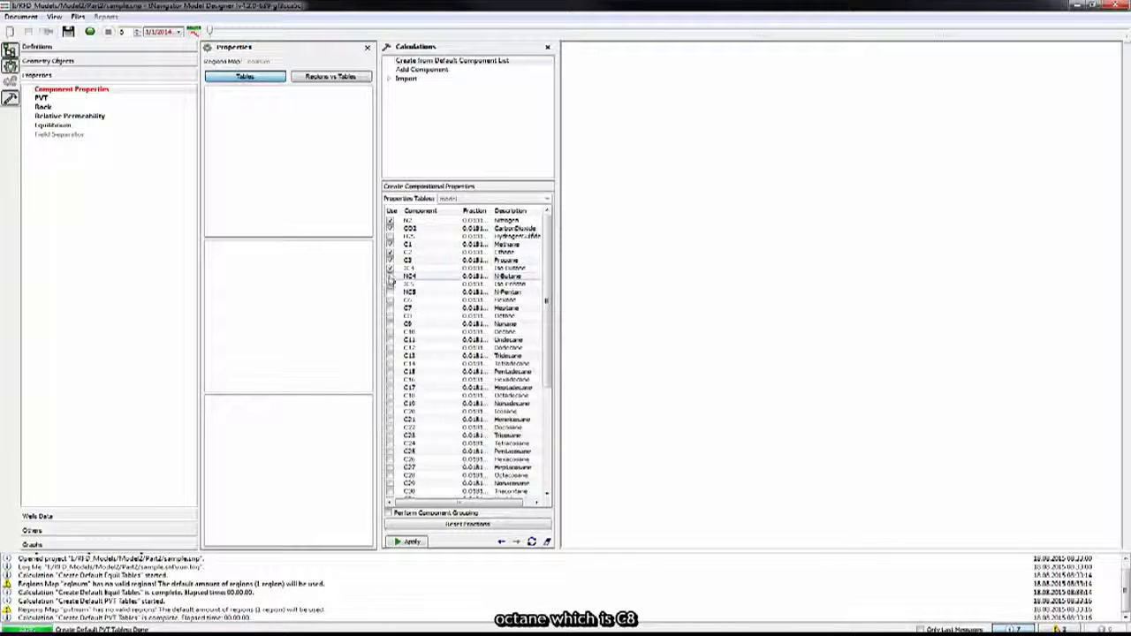
pyautogui.click(389, 277)
pyautogui.click(389, 284)
pyautogui.click(390, 292)
pyautogui.click(390, 300)
pyautogui.click(391, 309)
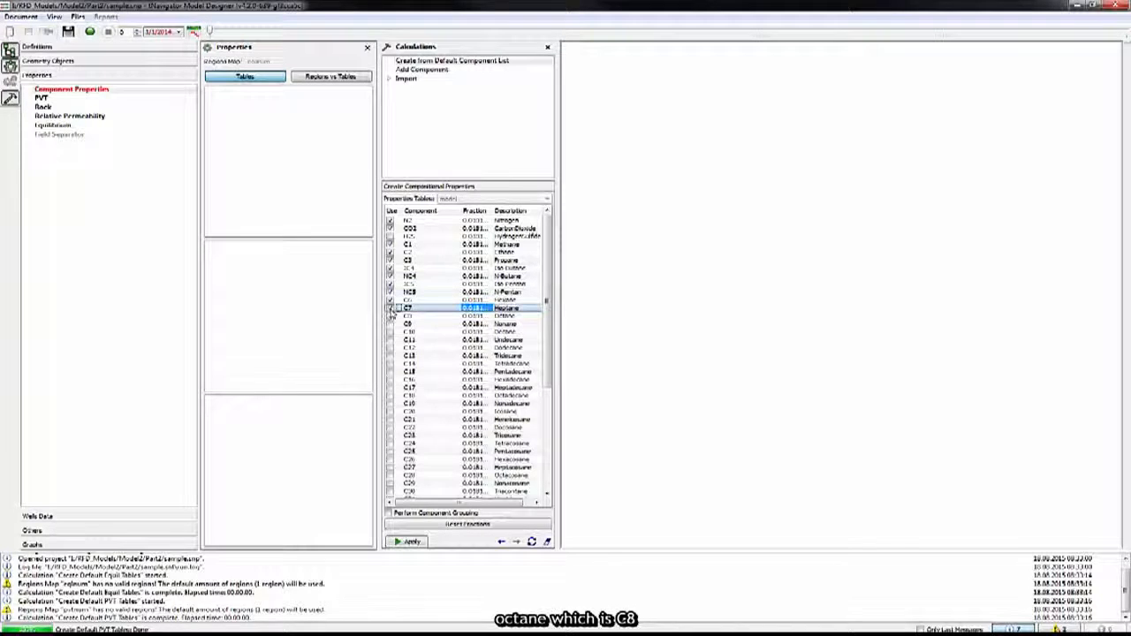
pyautogui.click(391, 316)
pyautogui.click(412, 542)
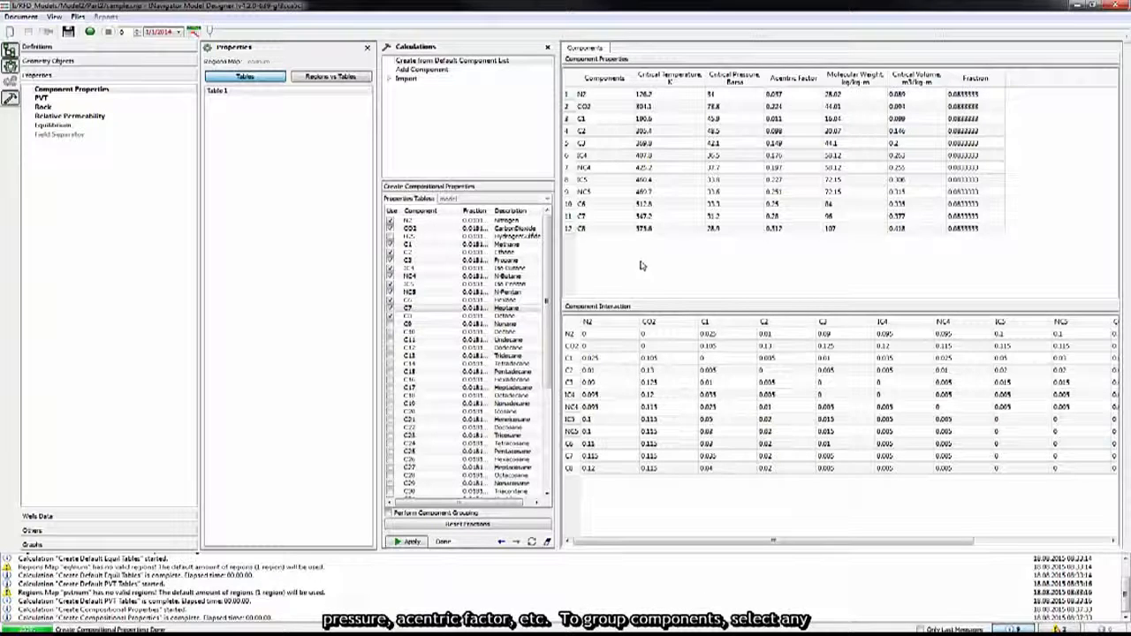
# Group the components IC5, NC5, C6, C7 and C8 in the component properties table into one pseudo-component.
pyautogui.moveTo(607, 182); pyautogui.dragTo(604, 230)
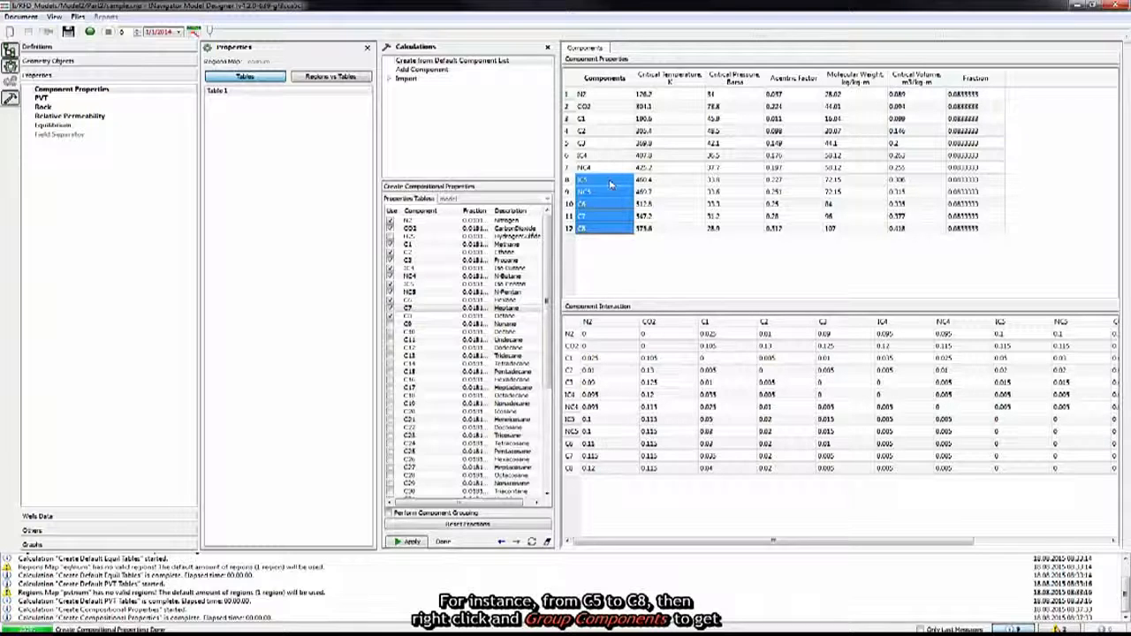
pyautogui.rightClick(609, 184)
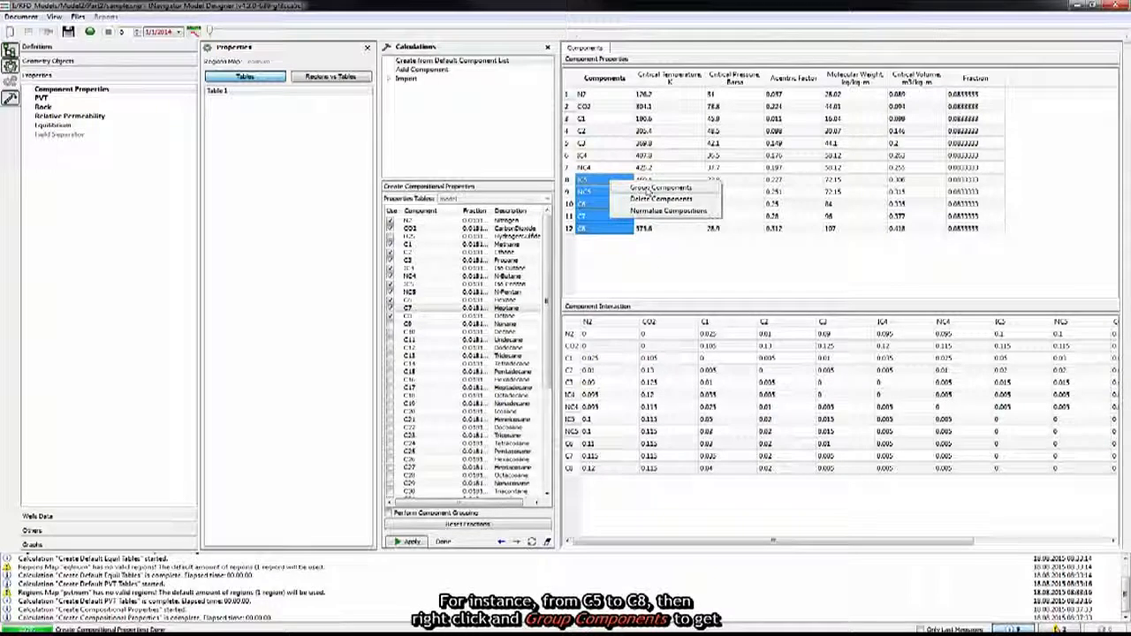
pyautogui.click(654, 187)
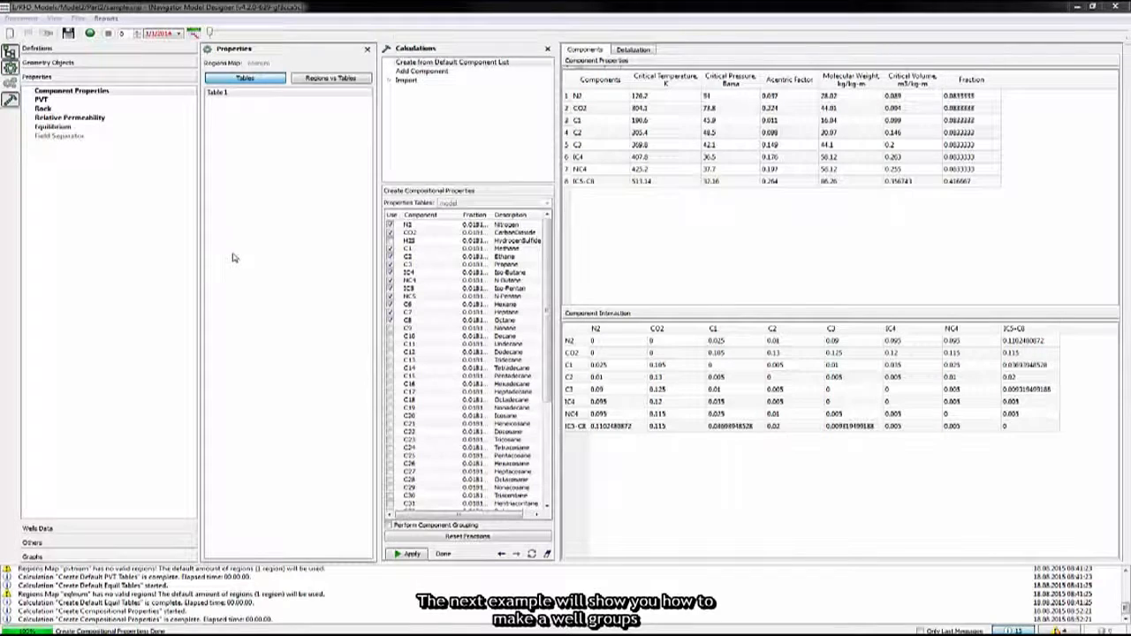
# Show the geometry objects' 3D map and create a well group named Group 1 under FIELD.
pyautogui.click(102, 66)
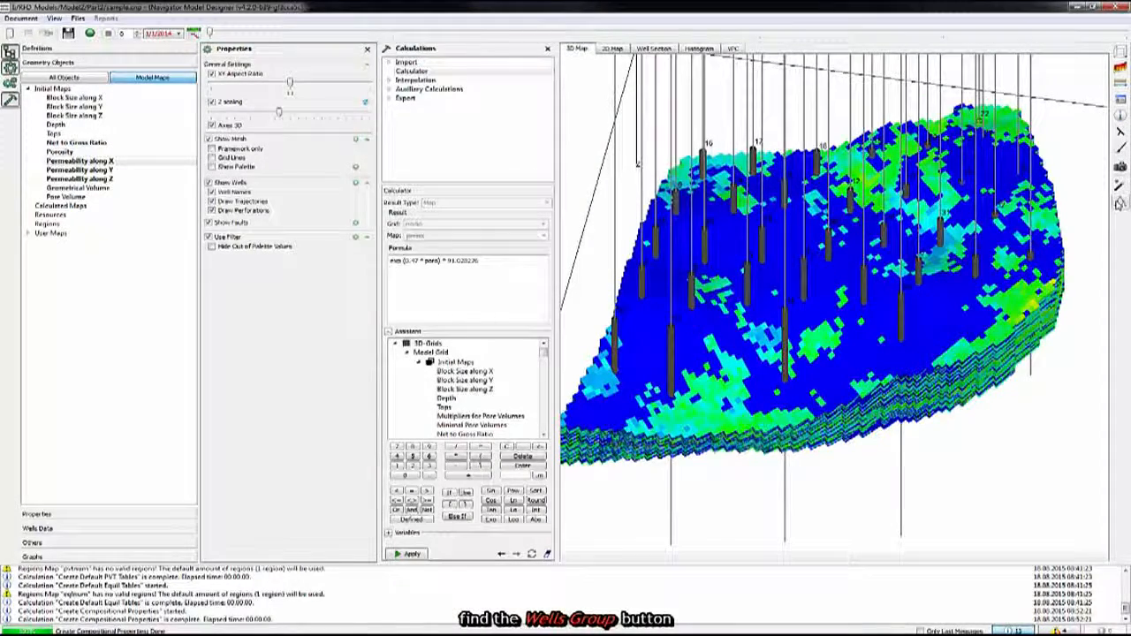
pyautogui.click(1118, 203)
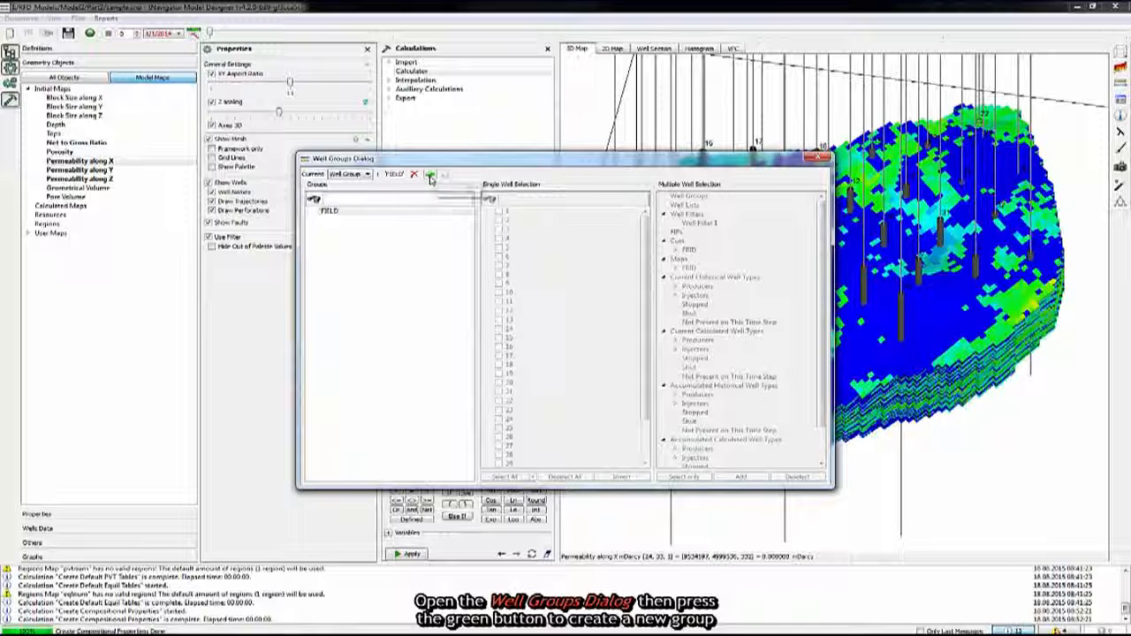
pyautogui.click(430, 174)
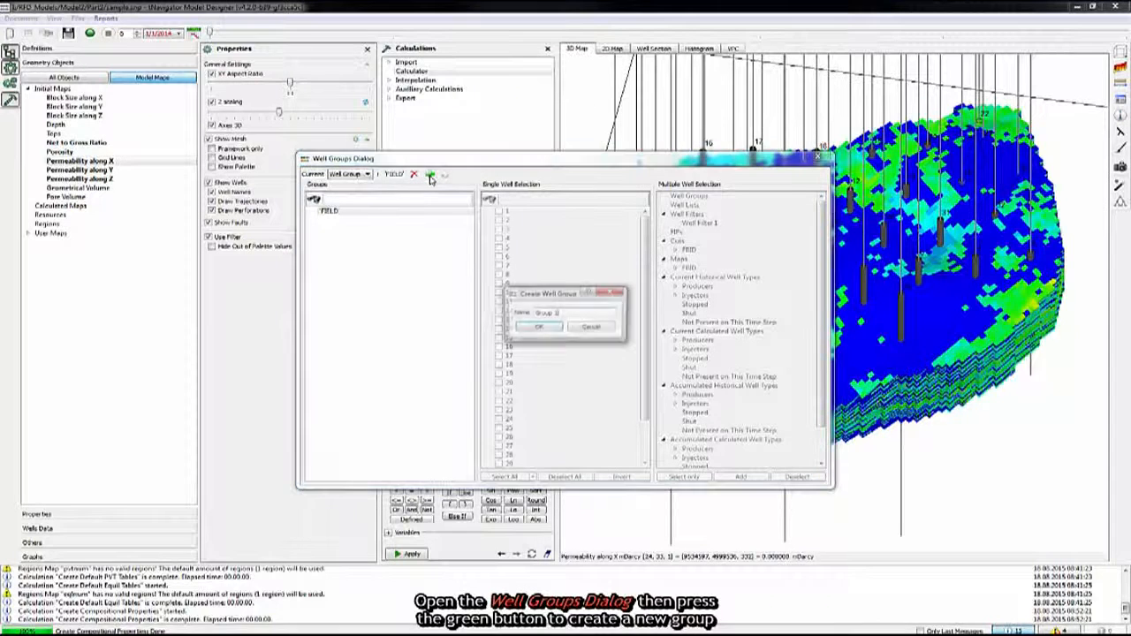
pyautogui.click(539, 328)
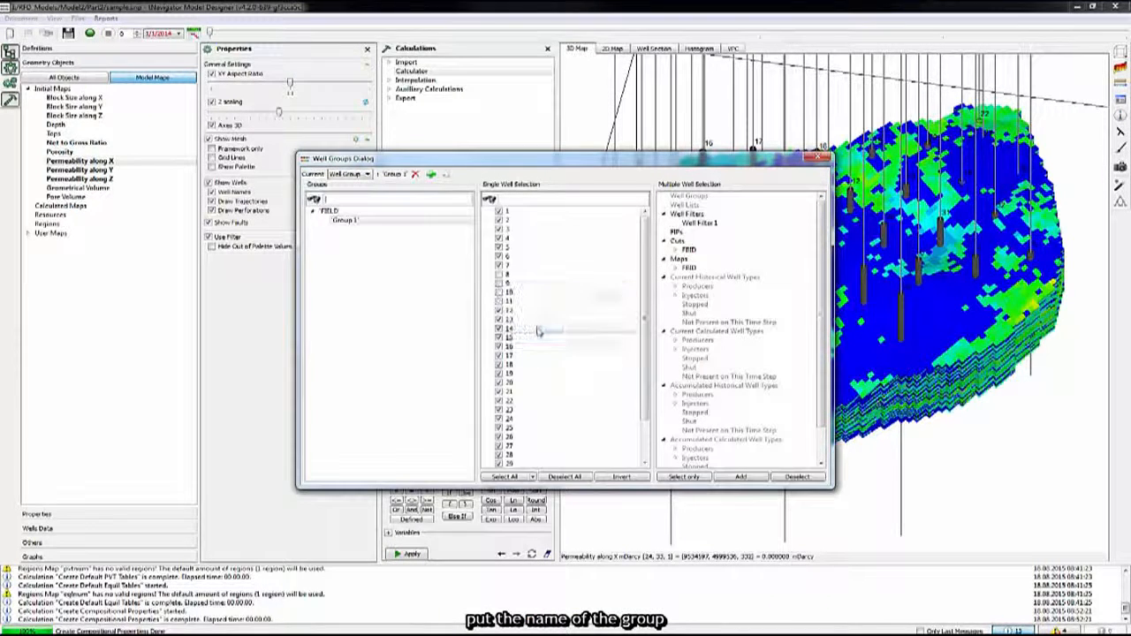
# Clear all wells from Group 1 and assign only wells 1, 2, 3, 4 and 5 to it.
pyautogui.click(564, 477)
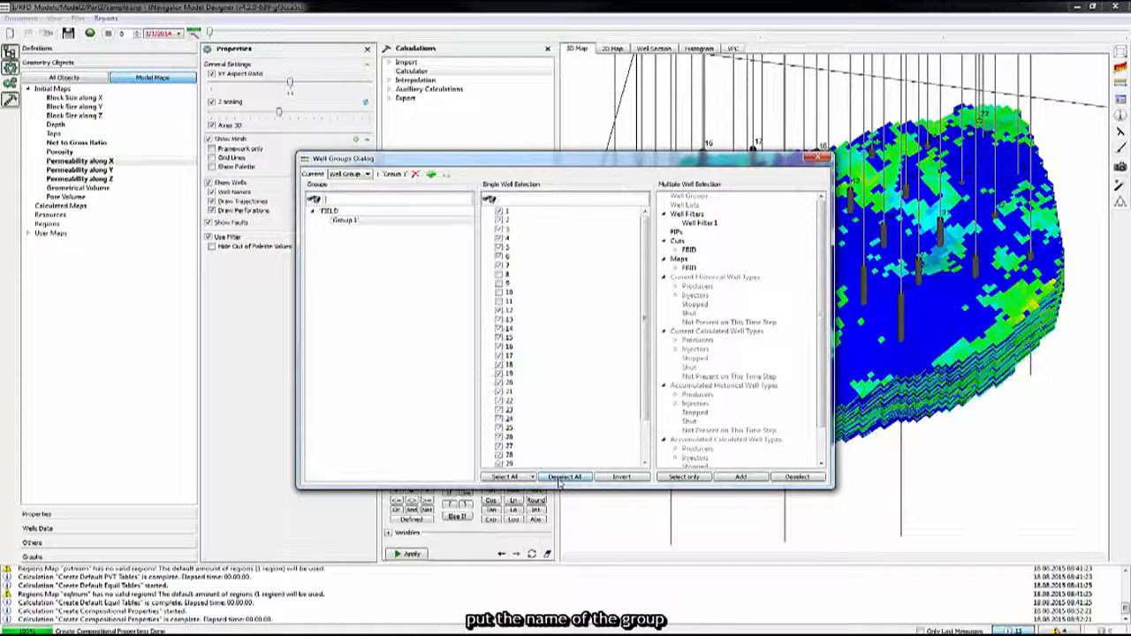
pyautogui.click(498, 210)
pyautogui.click(499, 219)
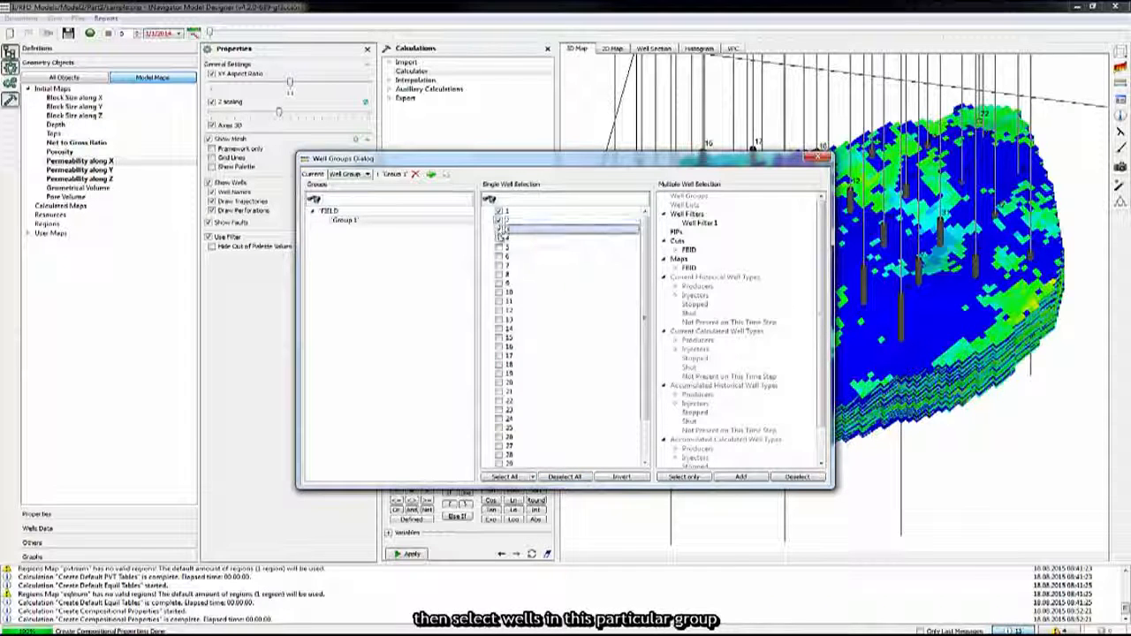
pyautogui.click(499, 229)
pyautogui.click(498, 237)
pyautogui.click(498, 247)
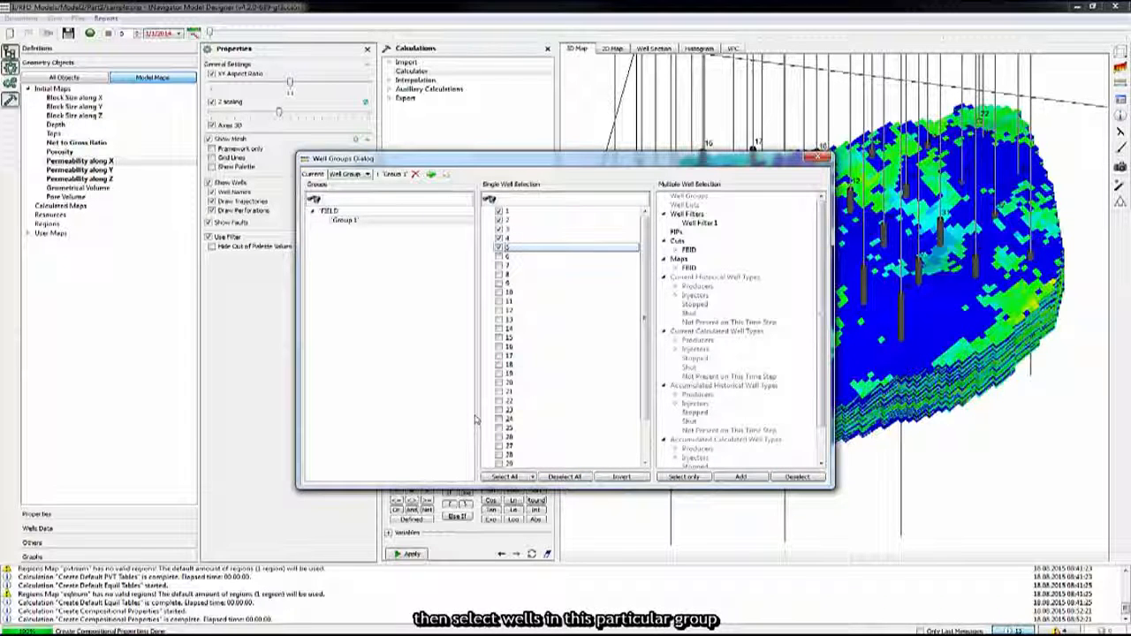
# Create a second well group named Group 2 under FIELD and assign wells 6, 7, 8, 9 and 10 to it.
pyautogui.click(332, 211)
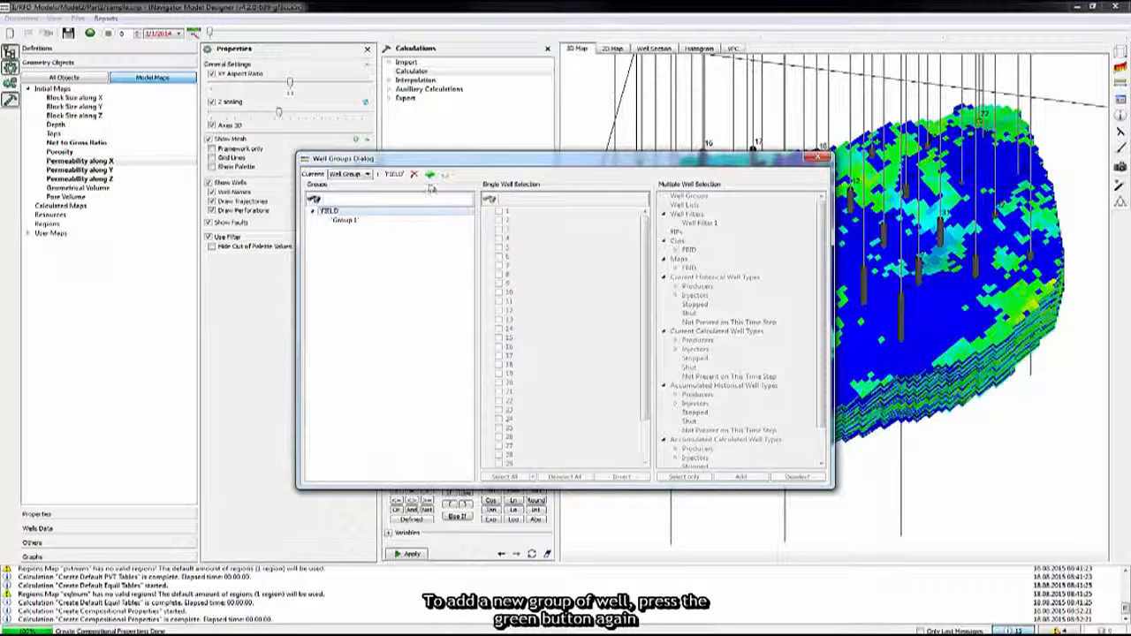
pyautogui.click(430, 174)
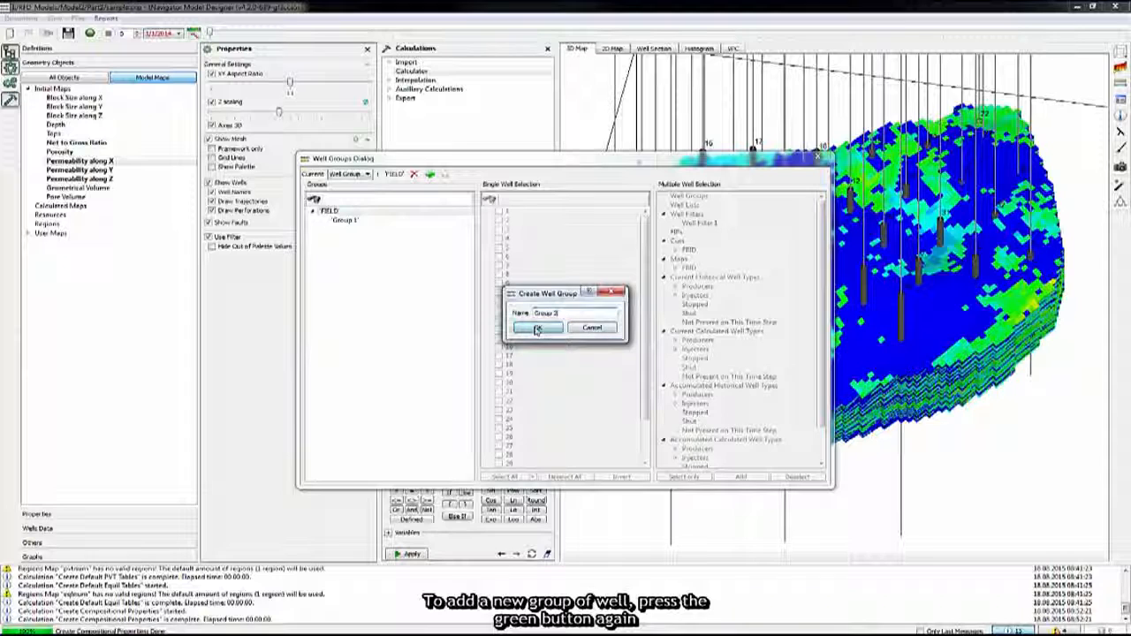
pyautogui.click(536, 329)
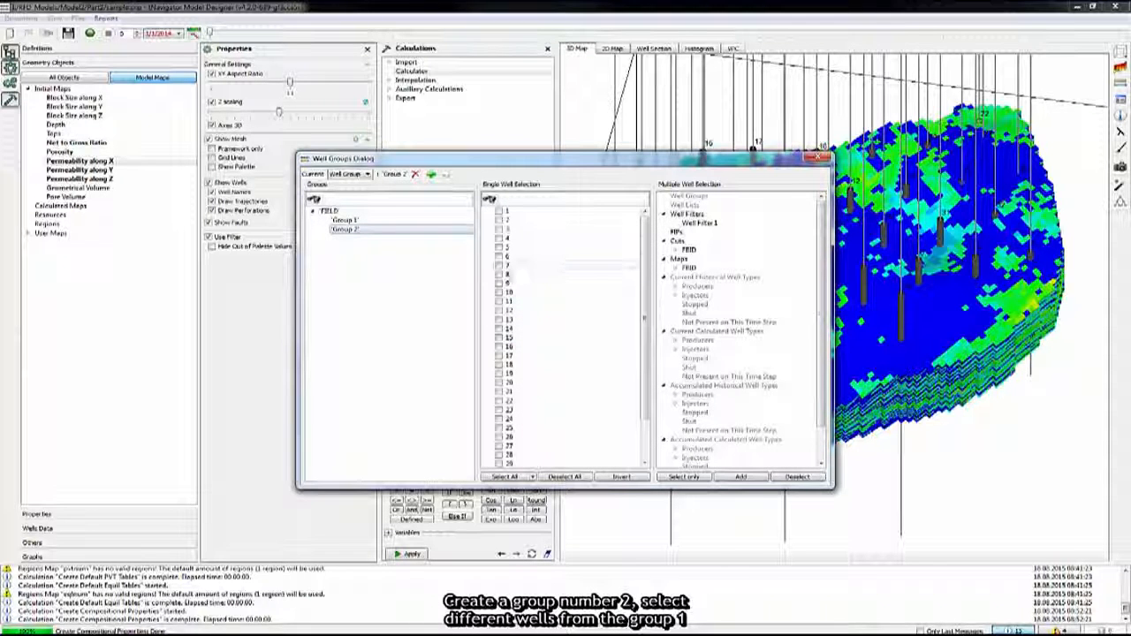
pyautogui.click(499, 256)
pyautogui.click(499, 265)
pyautogui.click(500, 274)
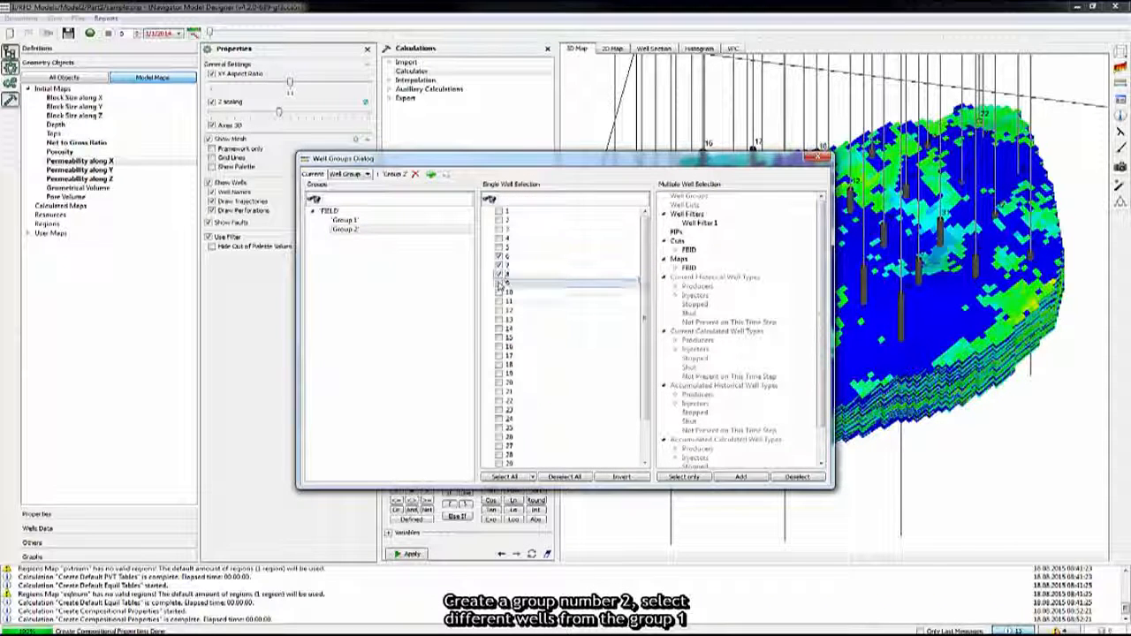
pyautogui.click(499, 283)
pyautogui.click(499, 292)
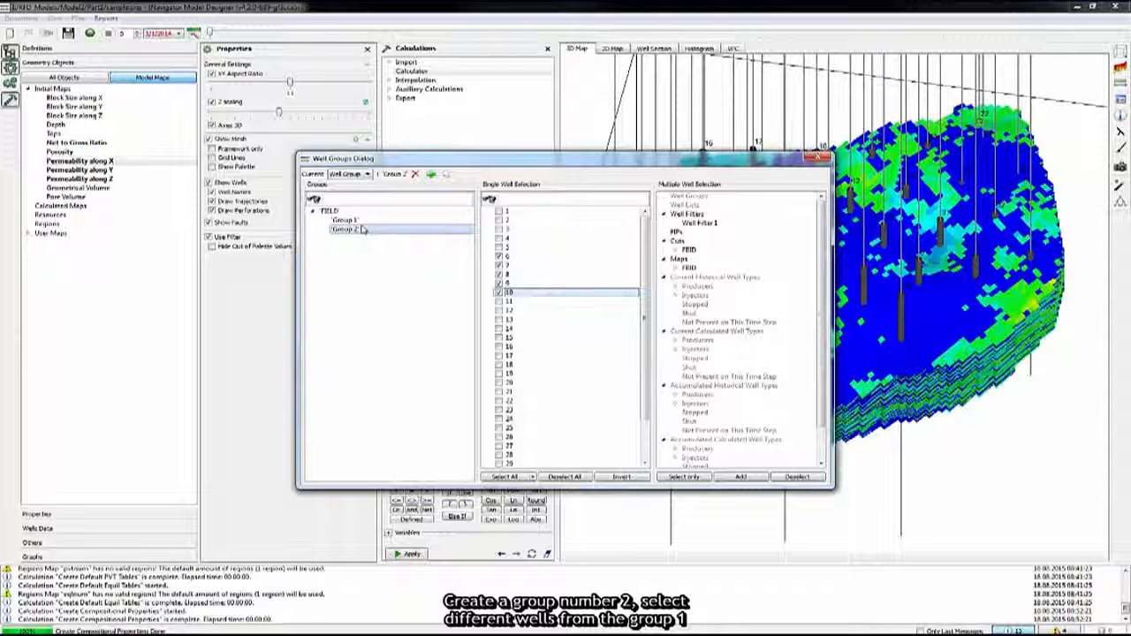
# Create the subgroup Group 1a under Group 1, add wells 14 and 15 to it, and close the well groups dialog.
pyautogui.click(431, 219)
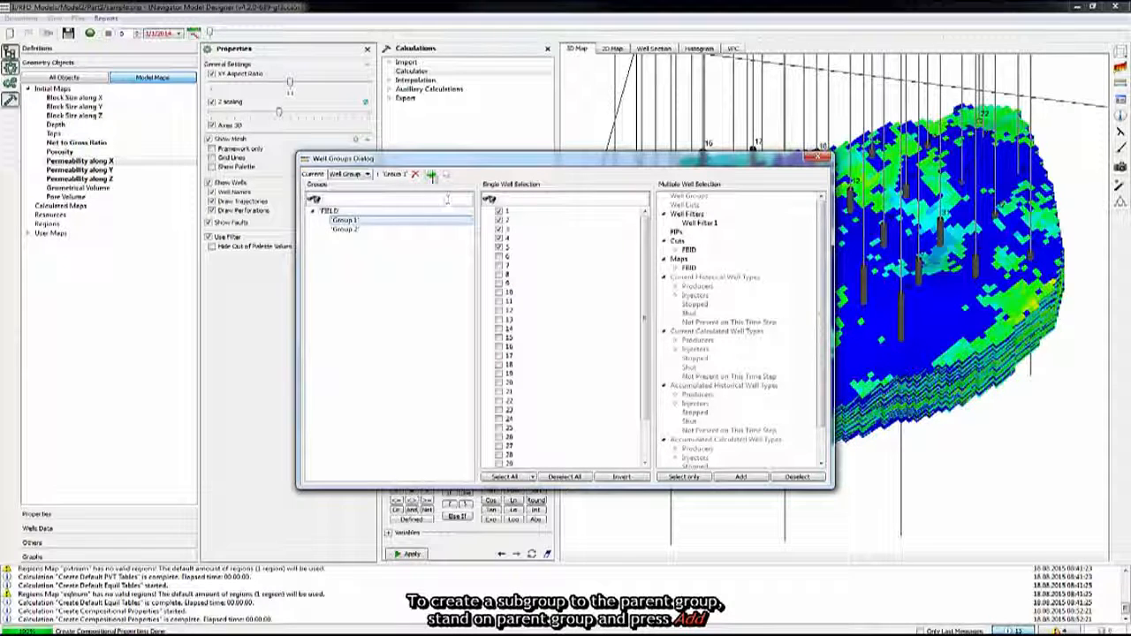
pyautogui.click(431, 174)
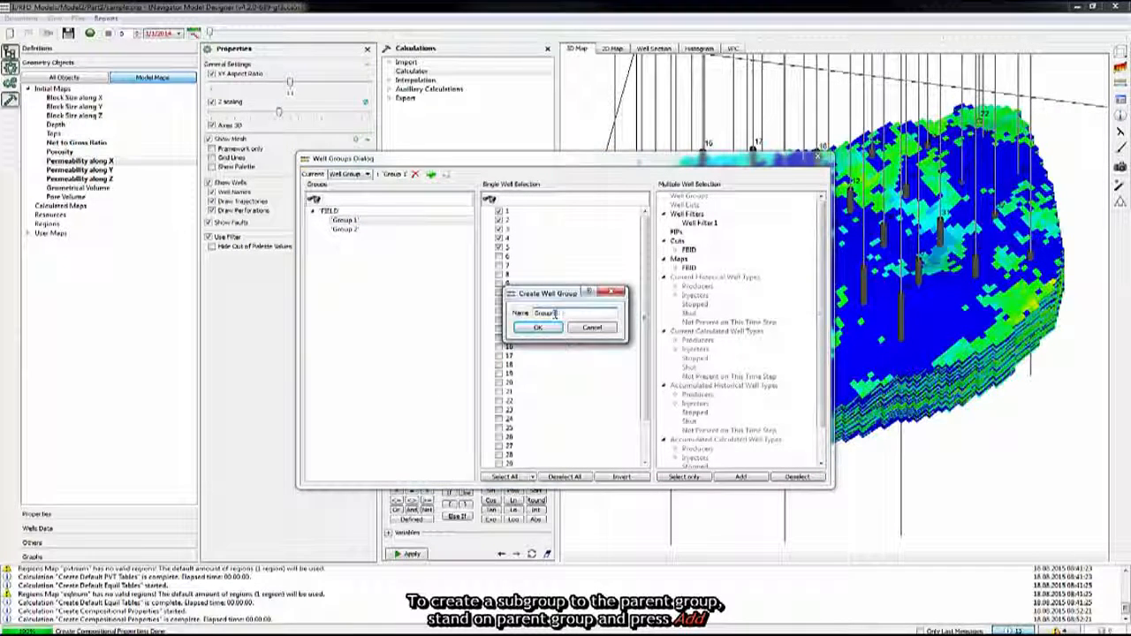
pyautogui.write('Group 1a')
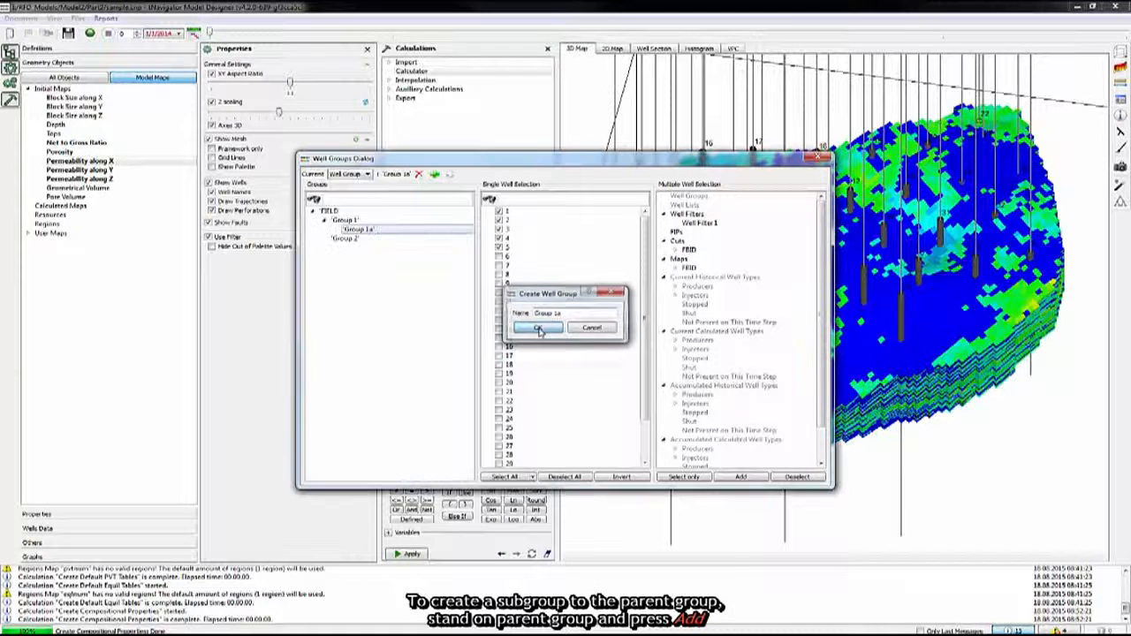
pyautogui.click(552, 328)
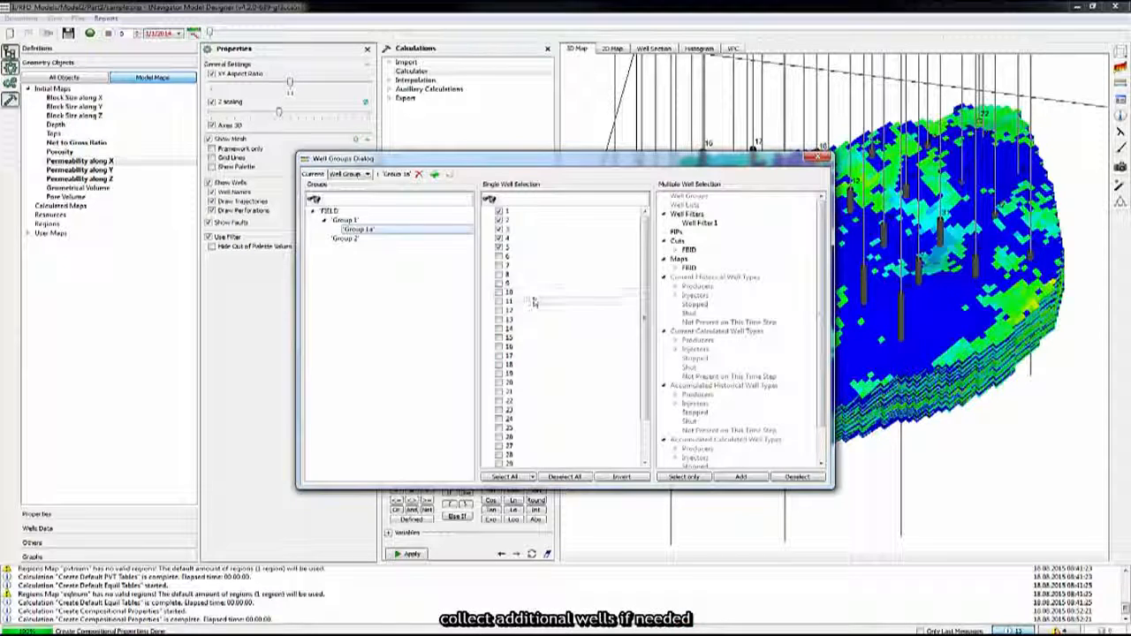
pyautogui.click(499, 329)
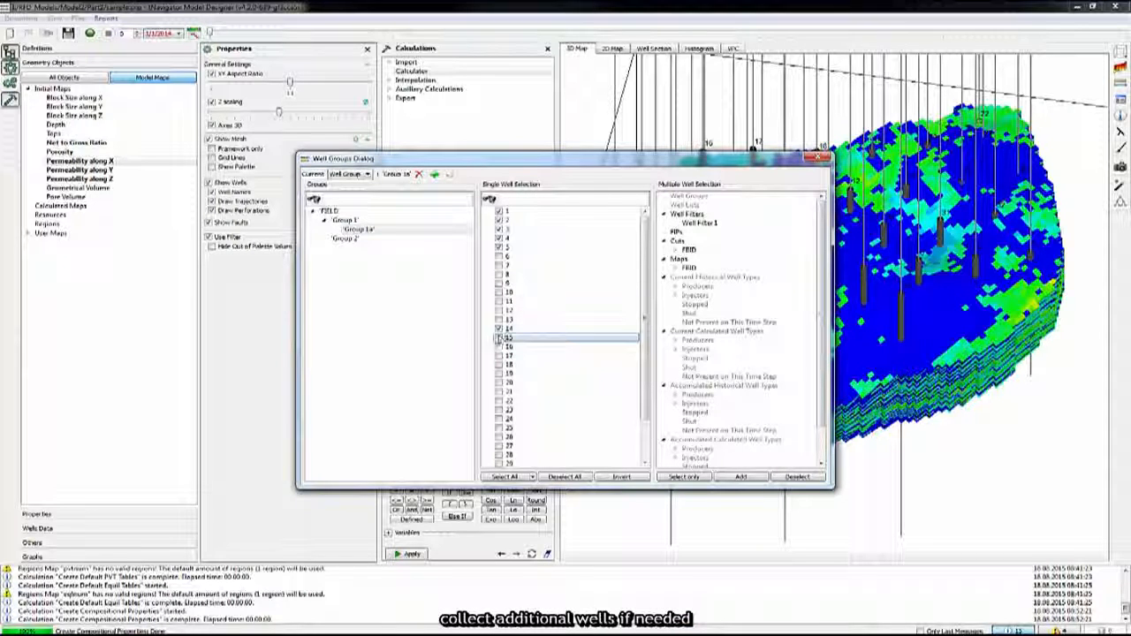
pyautogui.click(500, 338)
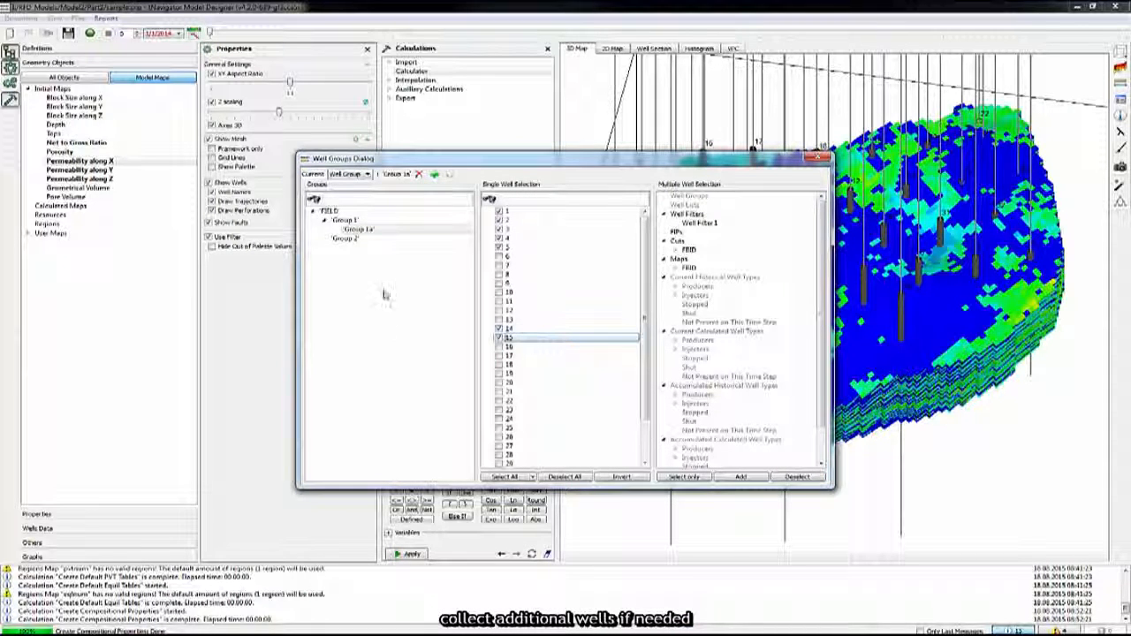
pyautogui.click(344, 220)
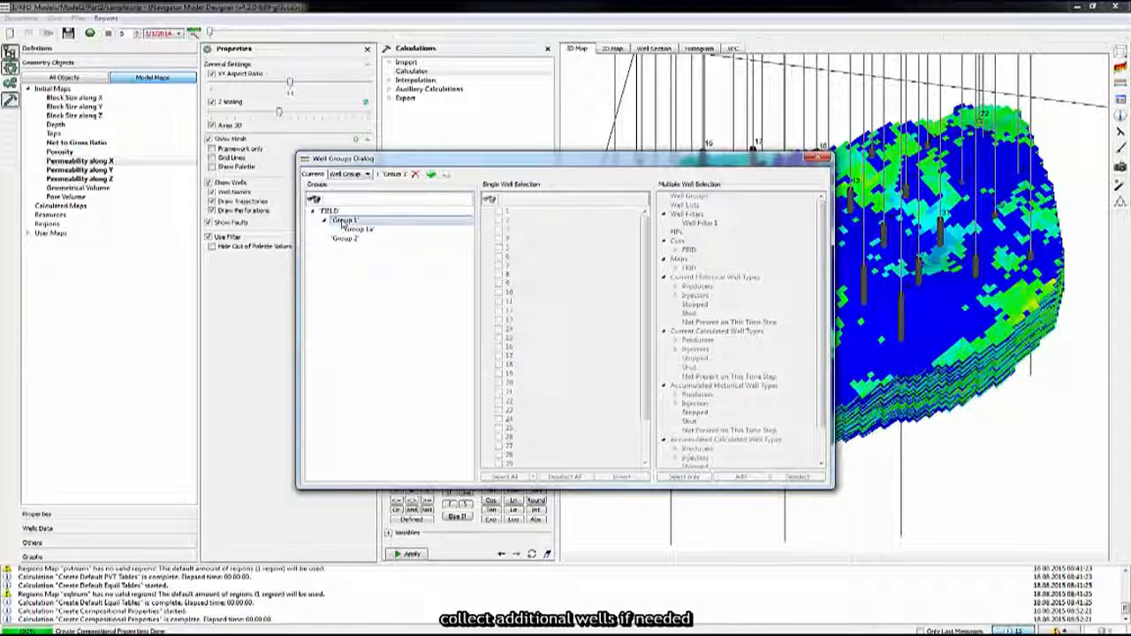
pyautogui.click(346, 239)
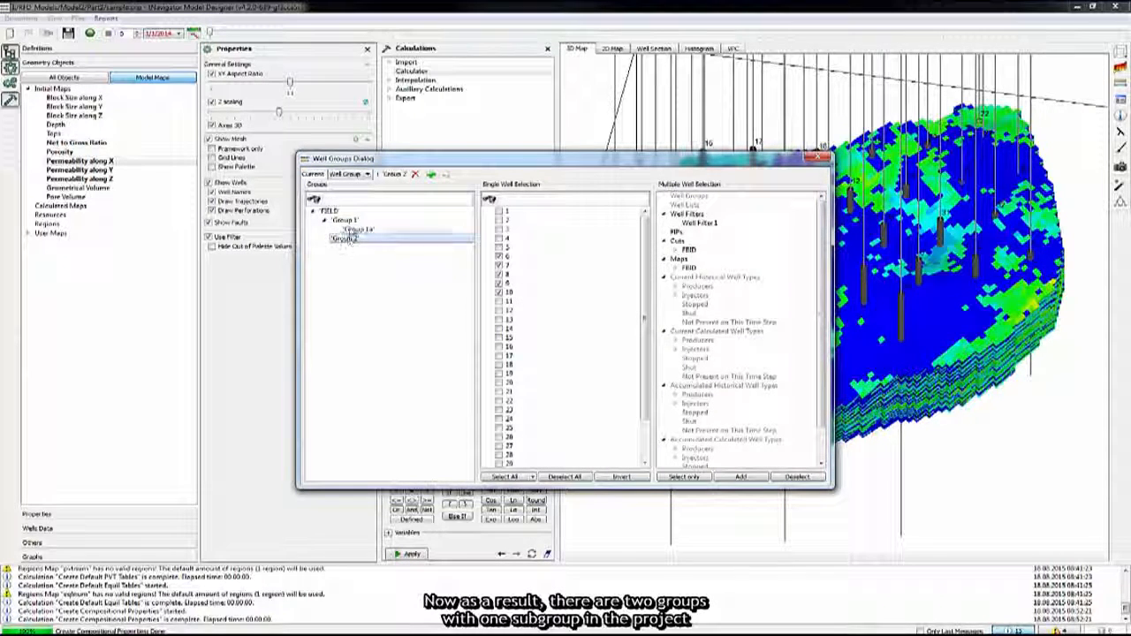
pyautogui.click(332, 211)
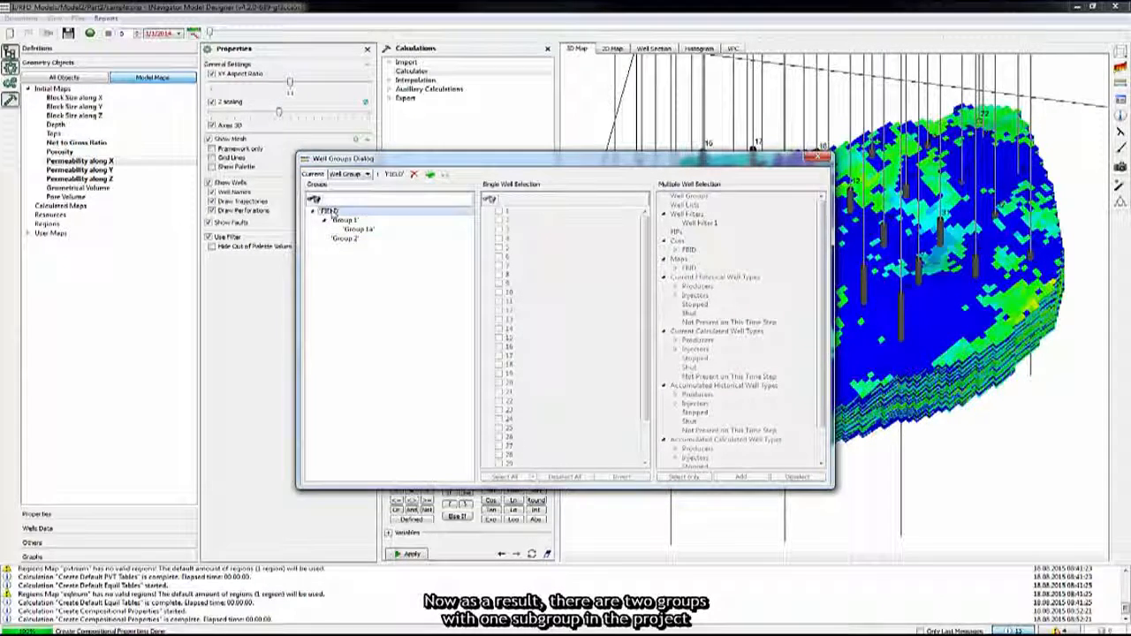
pyautogui.click(821, 158)
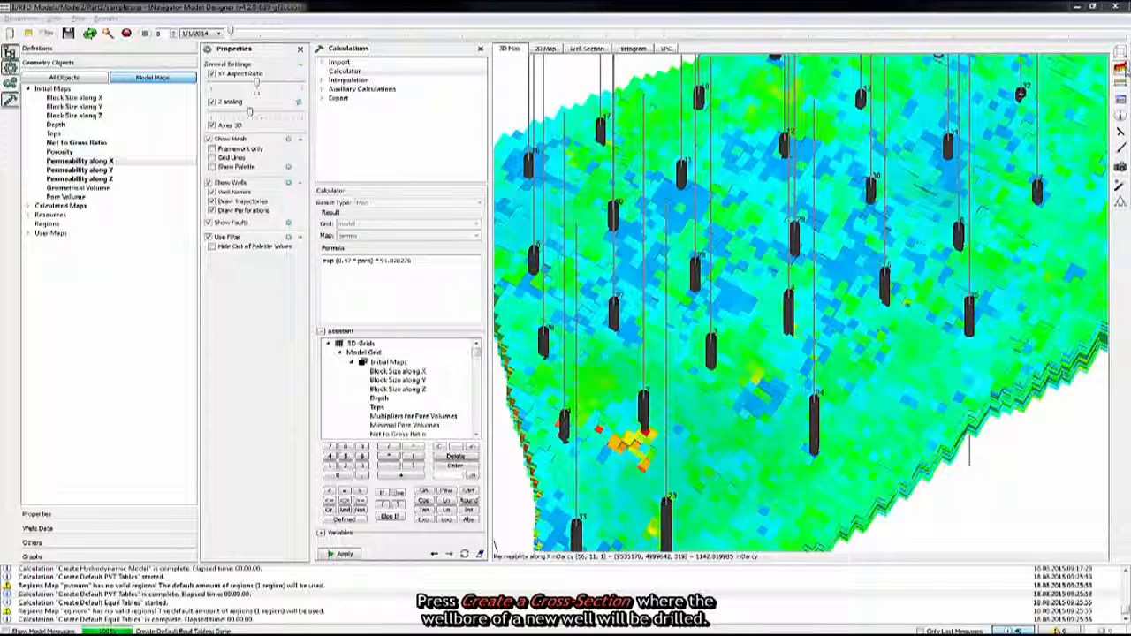
# Create a short vertical cross-section beside well 28 on the 3D map and apply it as Cross-Section 1.
pyautogui.click(1120, 70)
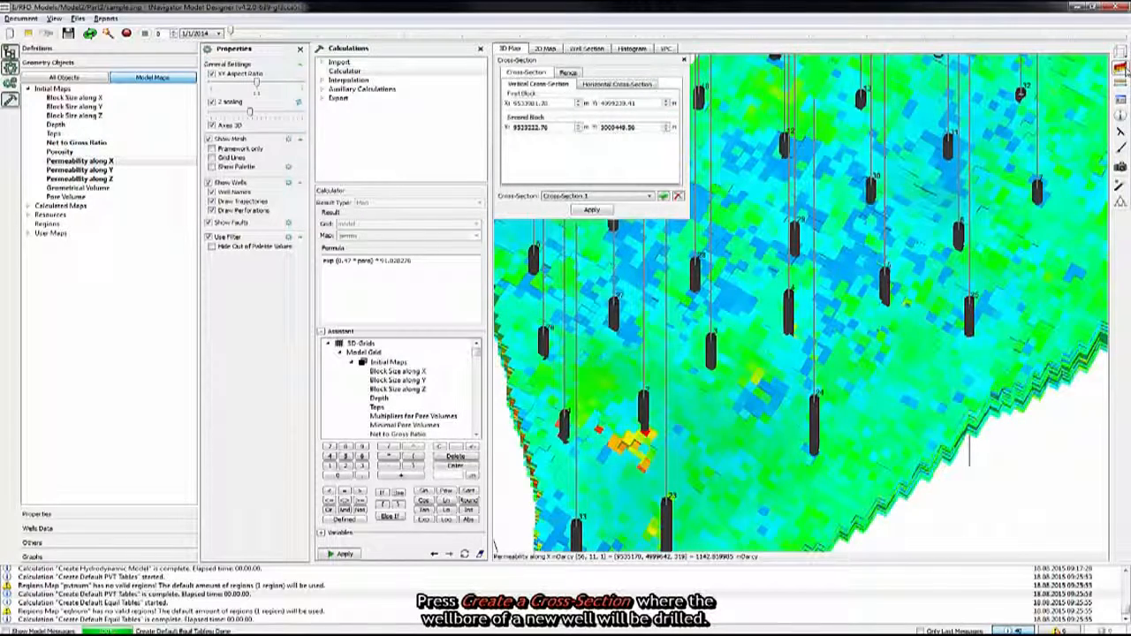
pyautogui.scroll(3, 779, 316)
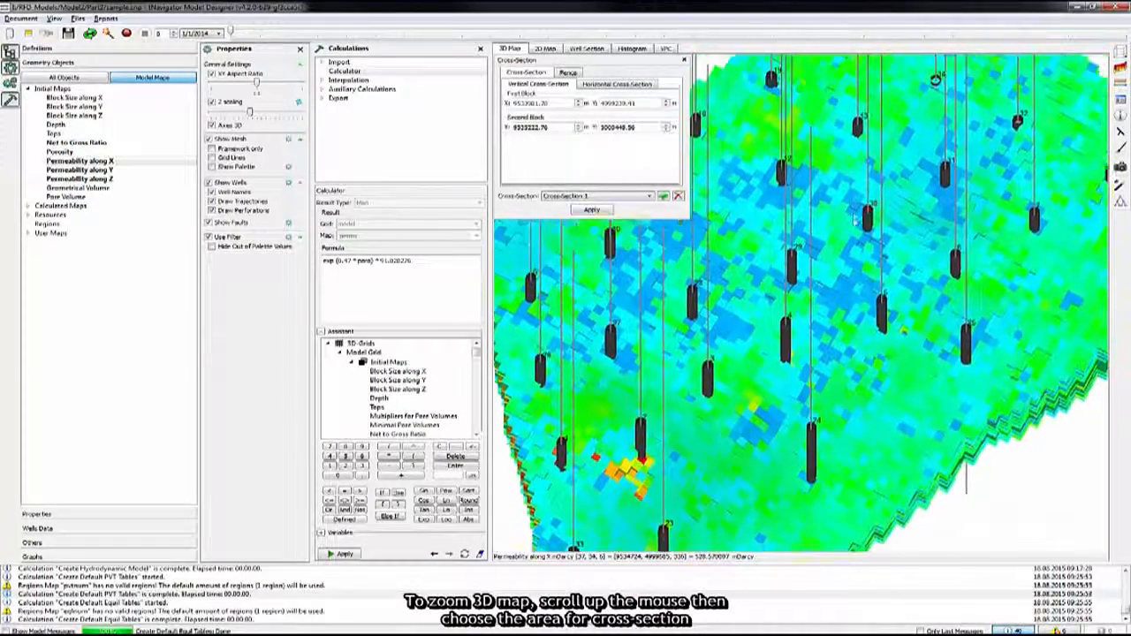
pyautogui.scroll(5, 779, 317)
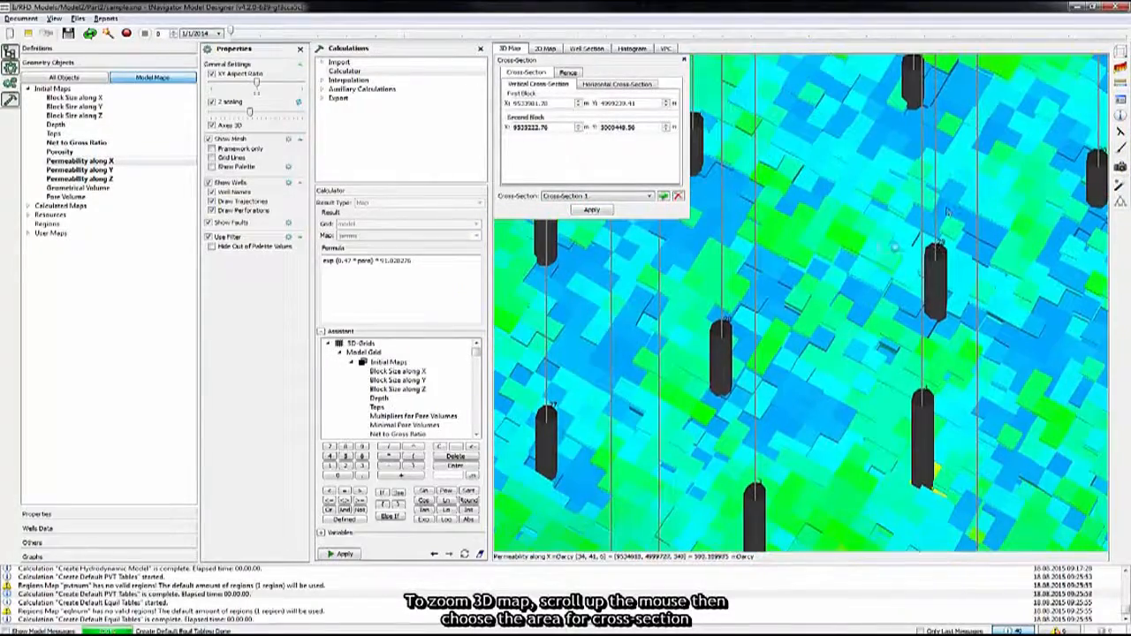
pyautogui.click(714, 397)
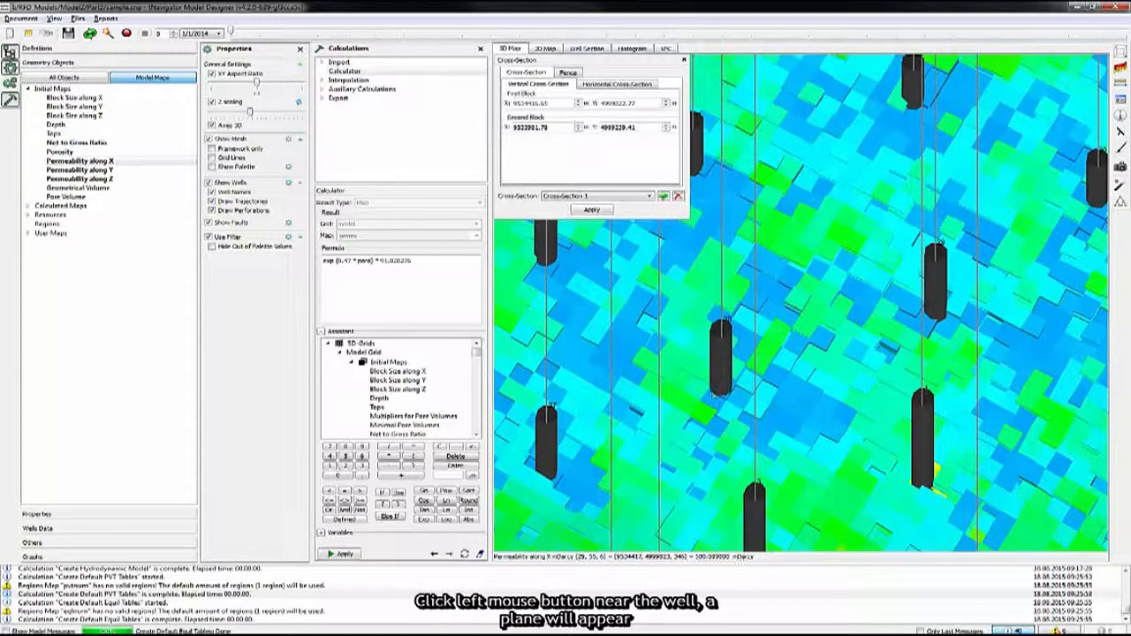
pyautogui.click(744, 386)
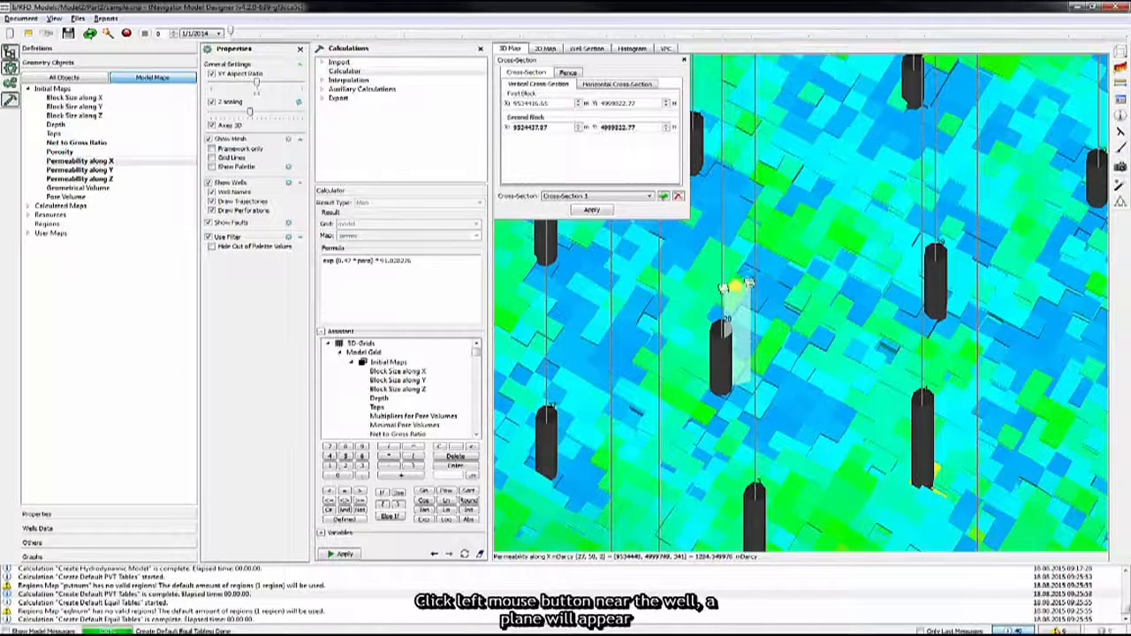
pyautogui.click(598, 212)
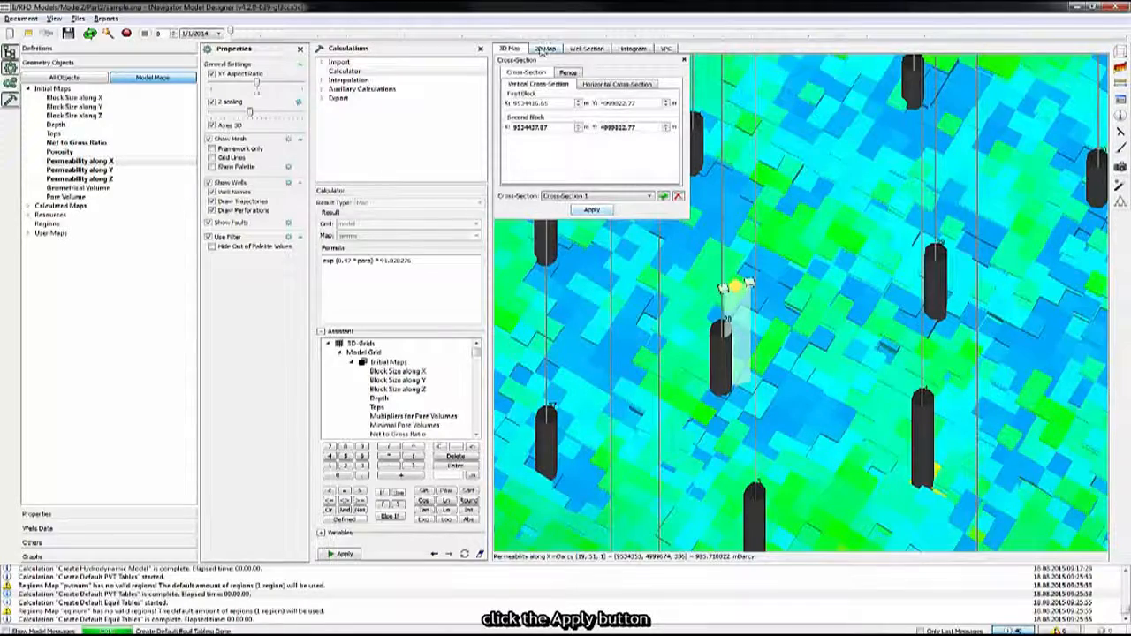
# Show Cross-Section 1 on the 2D map instead of the average values and examine the permeability along well 28.
pyautogui.click(543, 50)
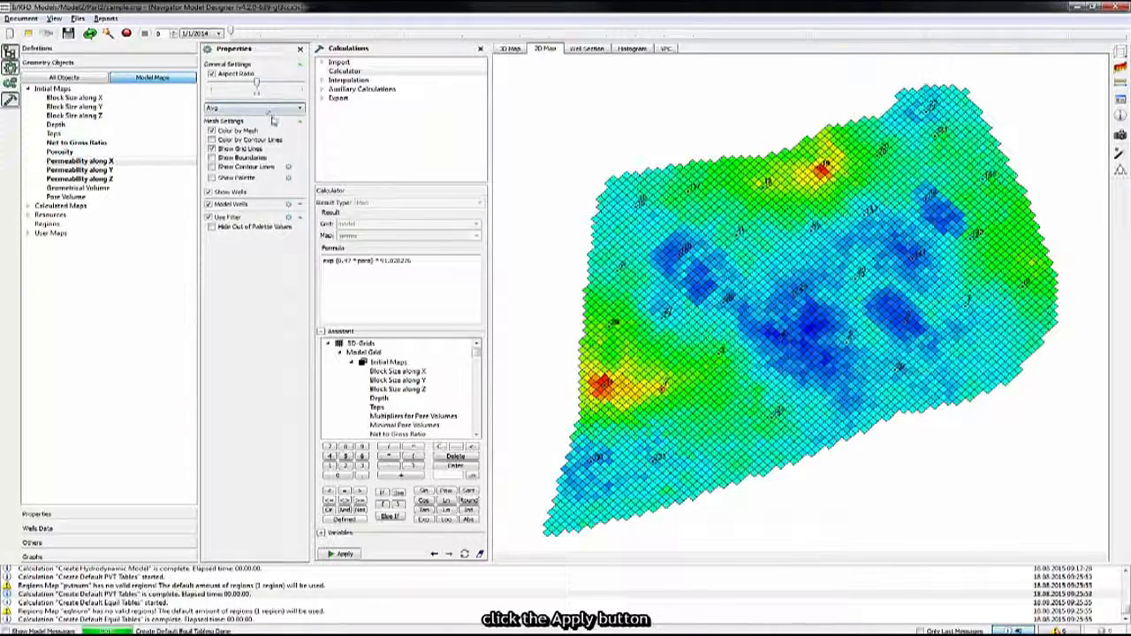
pyautogui.click(269, 110)
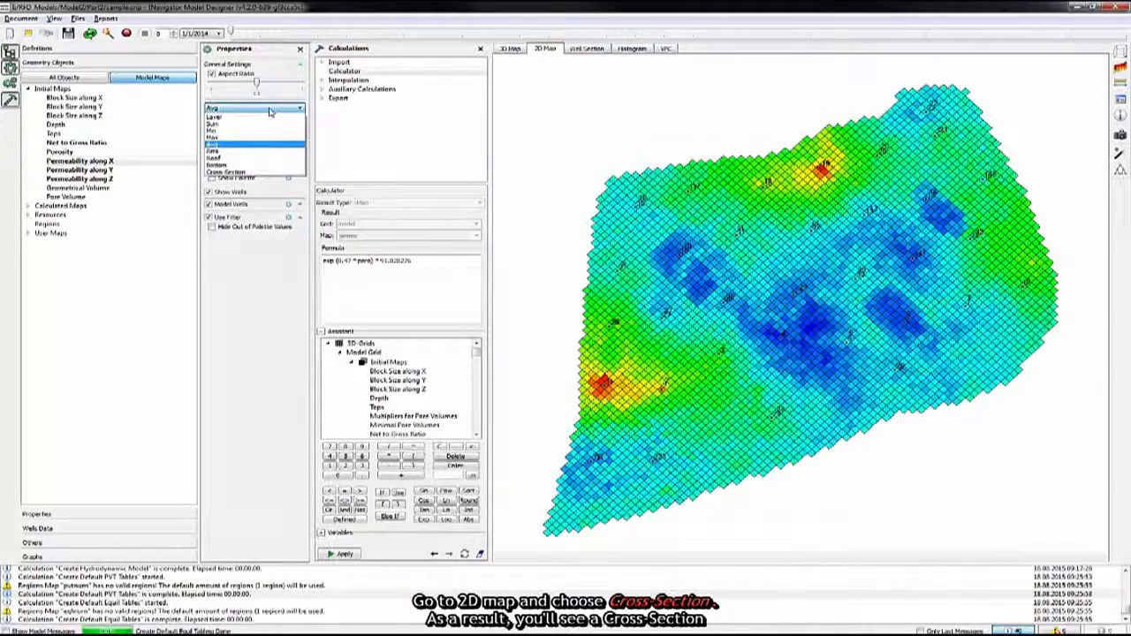
pyautogui.click(230, 171)
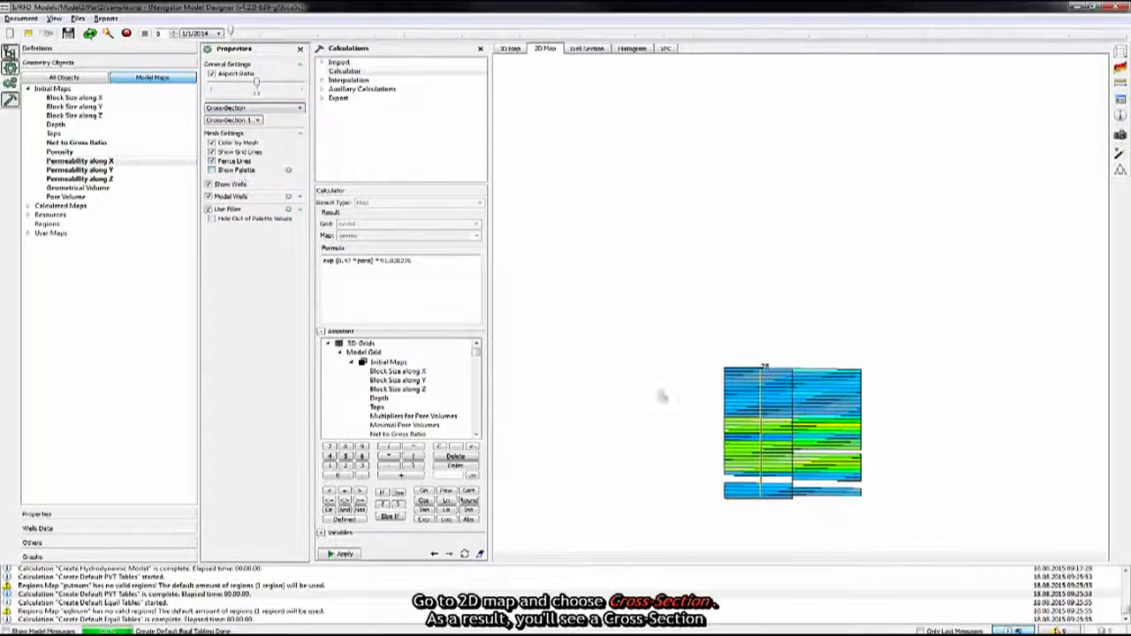
pyautogui.scroll(5, 755, 281)
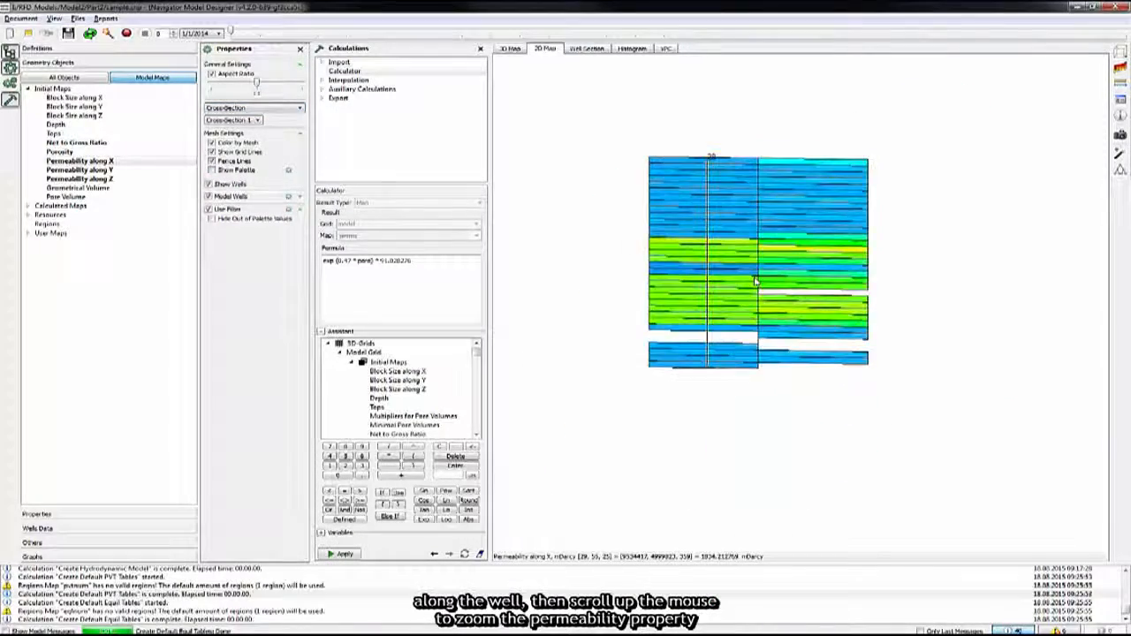
pyautogui.scroll(2, 756, 281)
pyautogui.scroll(-2, 786, 265)
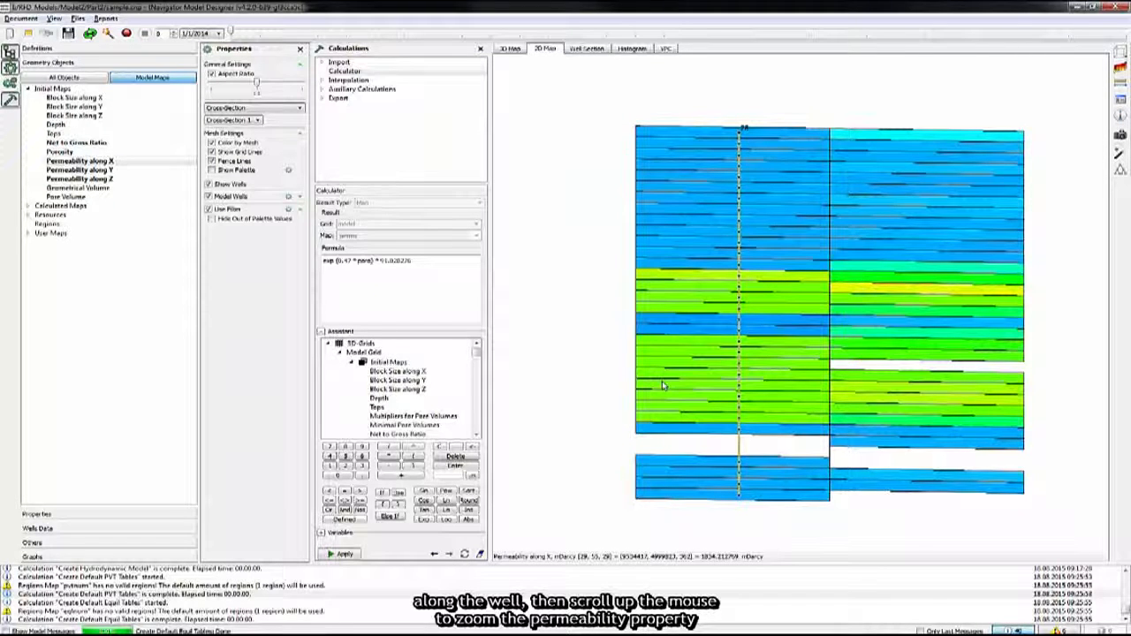
# Extend Cross-Section 1 on the 3D map from well 28 to well 29, apply it and show it on the 2D map.
pyautogui.click(505, 48)
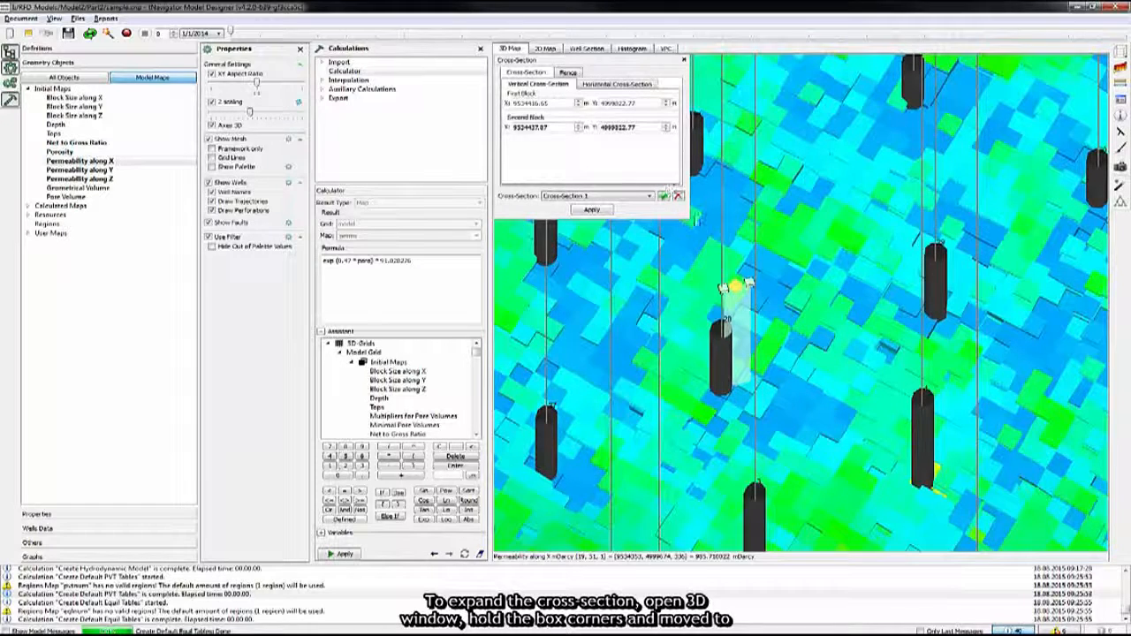
pyautogui.moveTo(749, 285); pyautogui.dragTo(853, 244)
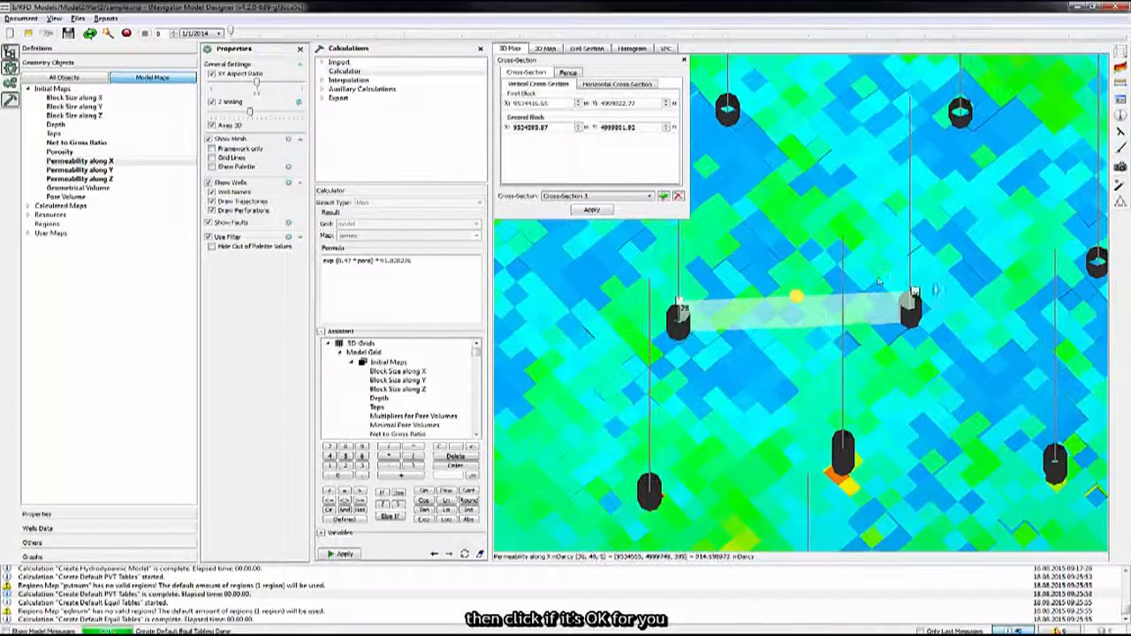
pyautogui.click(600, 213)
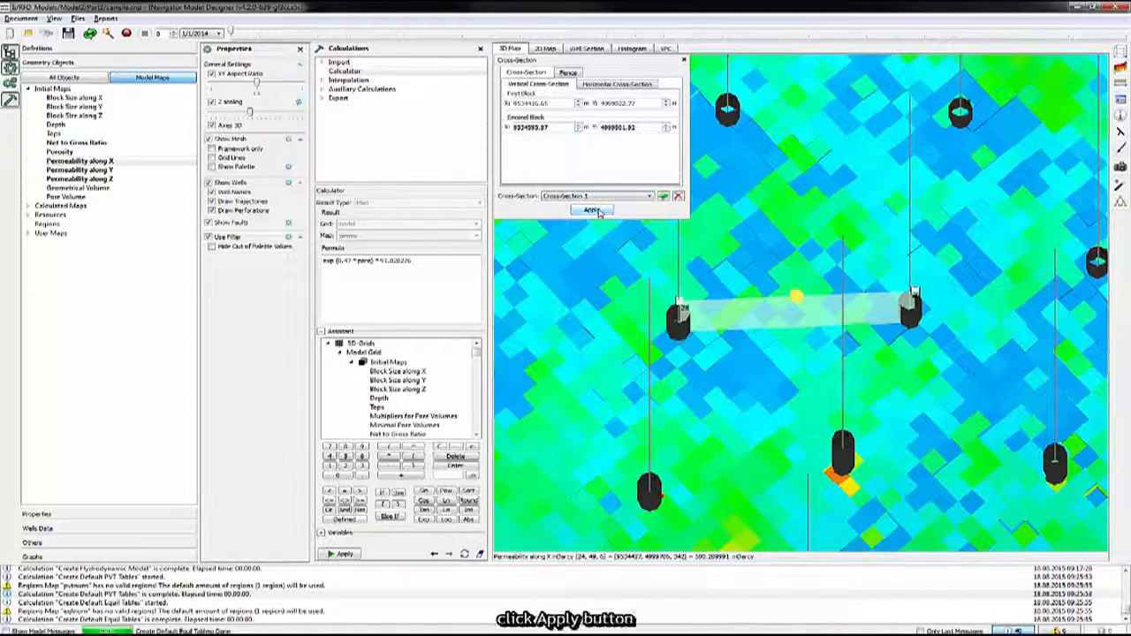
pyautogui.click(548, 50)
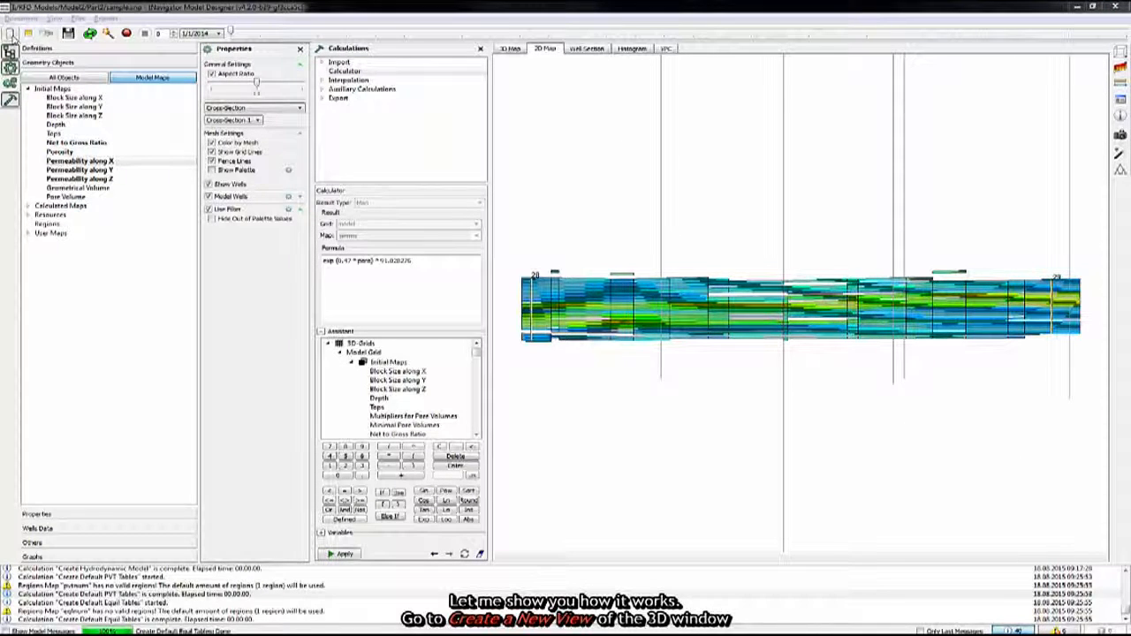
# Create a new view showing the 3D map, narrow its side panels, and place the resized window beside the 2D cross-section.
pyautogui.click(10, 35)
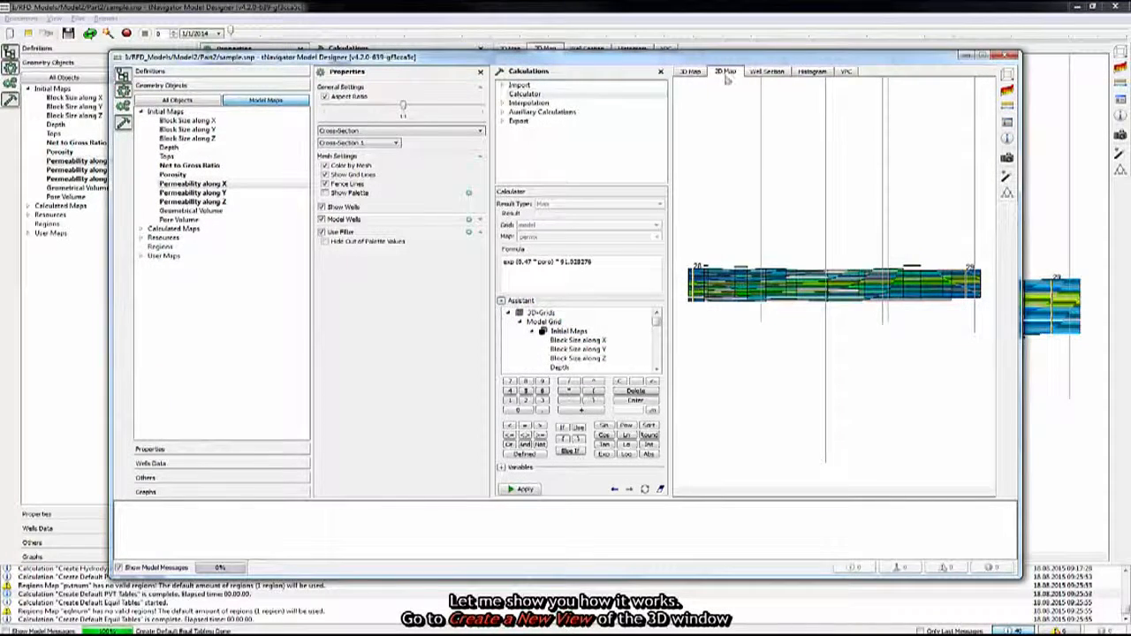
pyautogui.click(692, 74)
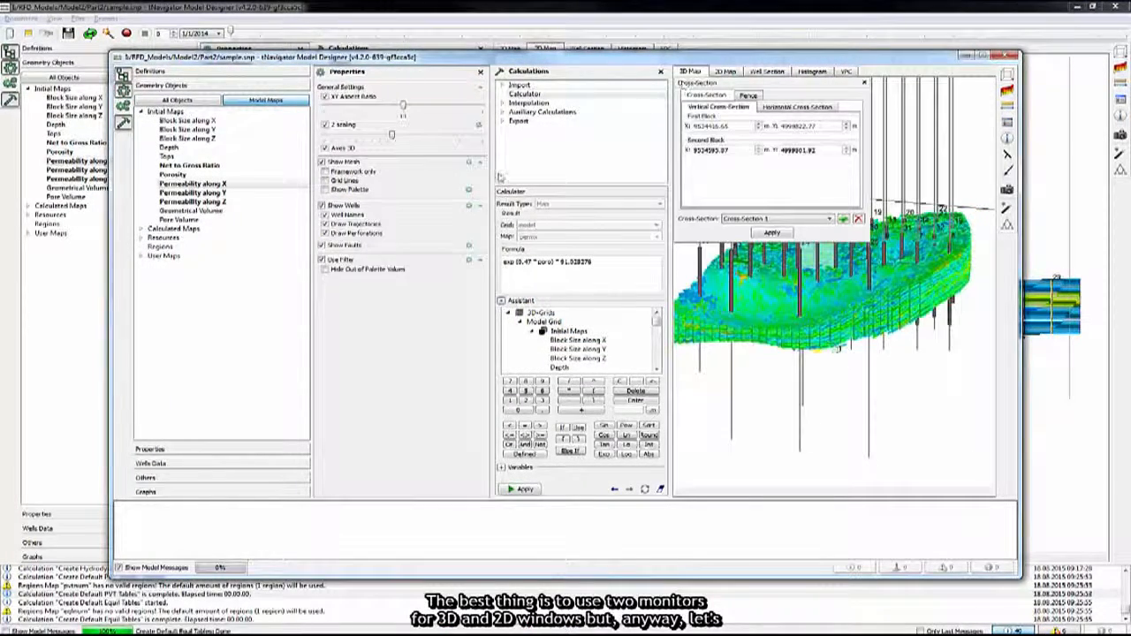
pyautogui.moveTo(314, 167); pyautogui.dragTo(195, 167)
pyautogui.moveTo(374, 158); pyautogui.dragTo(256, 161)
pyautogui.moveTo(434, 168); pyautogui.dragTo(260, 168)
pyautogui.moveTo(385, 64); pyautogui.dragTo(271, 21)
pyautogui.moveTo(910, 544); pyautogui.dragTo(491, 509)
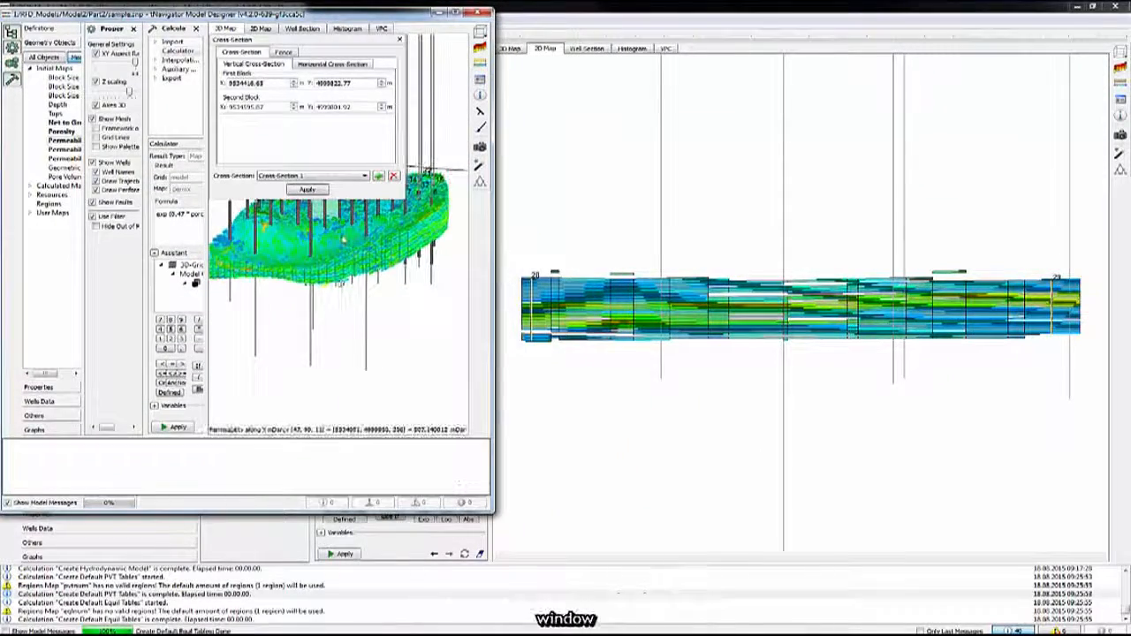
# In the new view, move Cross-Section 1 away from wells 28 and 29 onto the well in front, and apply it.
pyautogui.moveTo(352, 237); pyautogui.dragTo(348, 260)
pyautogui.moveTo(348, 259); pyautogui.dragTo(358, 348, button='right')
pyautogui.scroll(10, 358, 347)
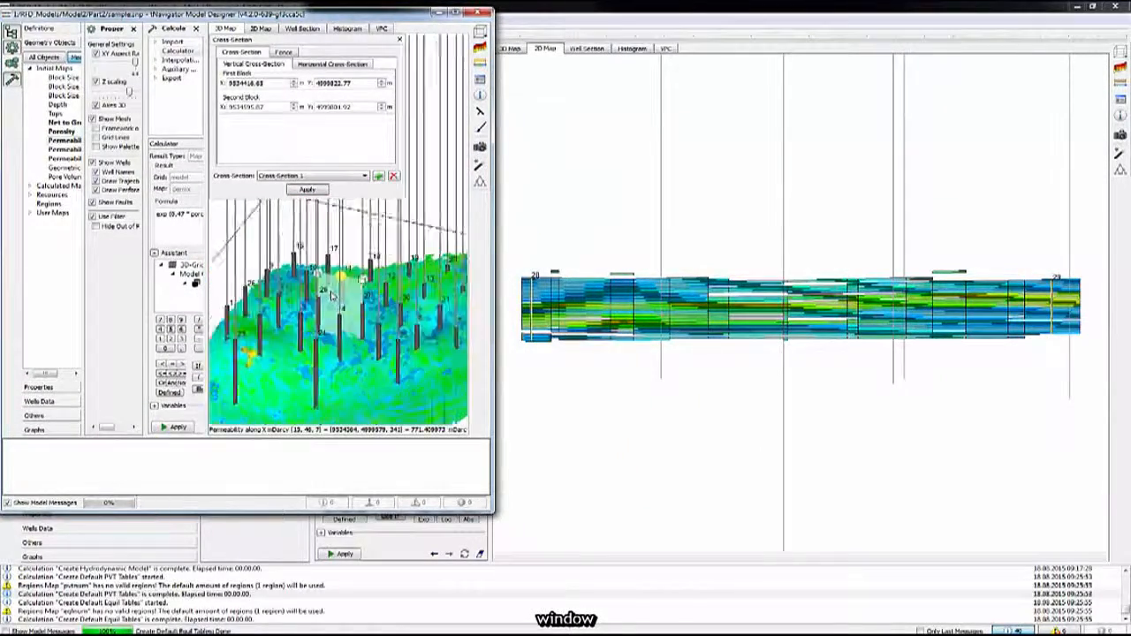
pyautogui.moveTo(376, 315); pyautogui.dragTo(380, 351)
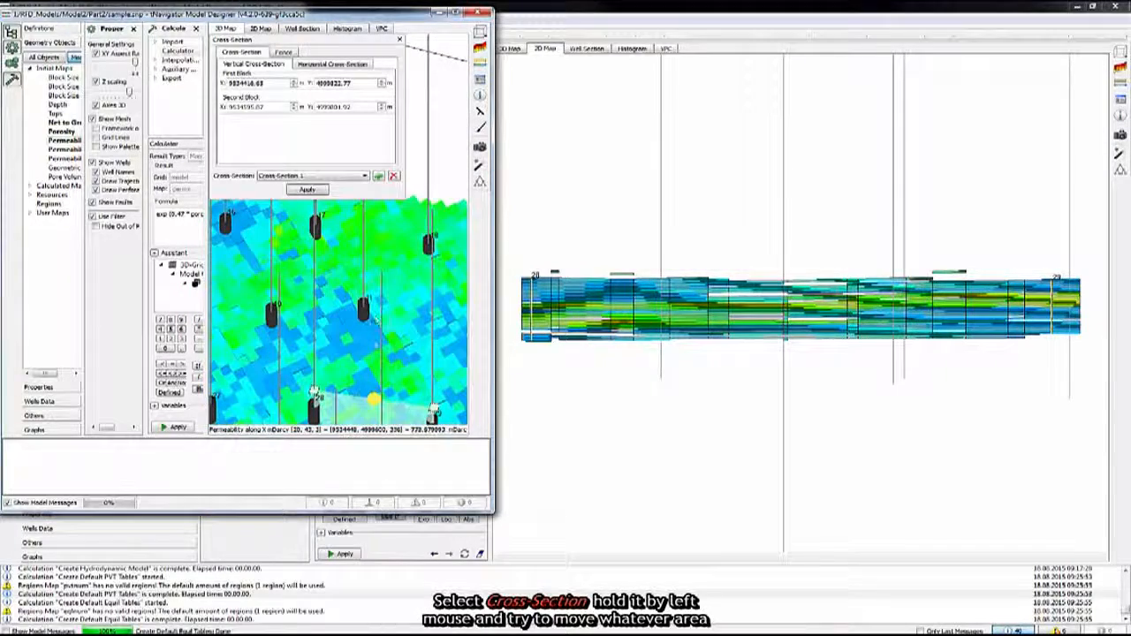
pyautogui.moveTo(380, 406); pyautogui.dragTo(387, 281, button='right')
pyautogui.moveTo(388, 299); pyautogui.dragTo(381, 355)
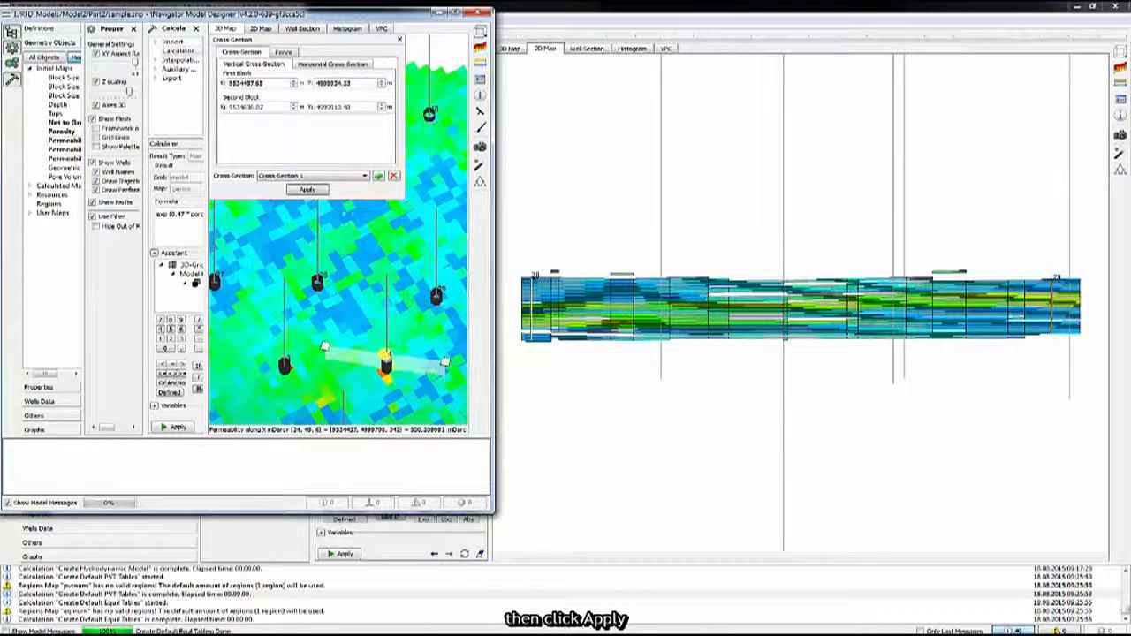
pyautogui.click(309, 191)
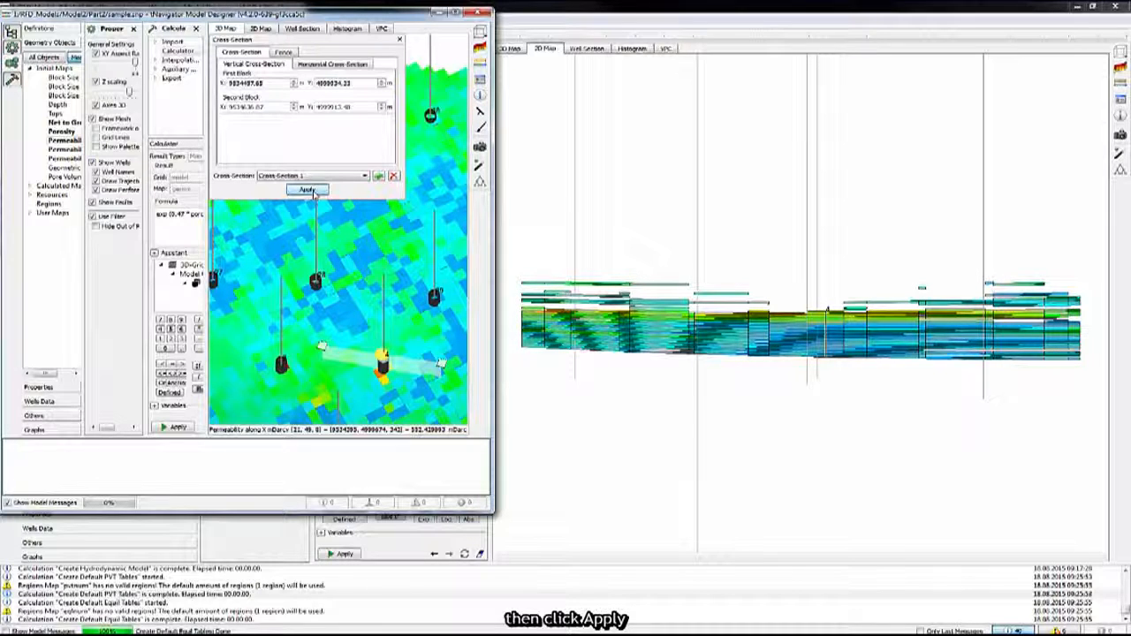
# Move Cross-Section 1 onto the next neighbouring well and apply it, and then reposition it through wells 28 and 29 and apply again.
pyautogui.moveTo(385, 362); pyautogui.dragTo(282, 359)
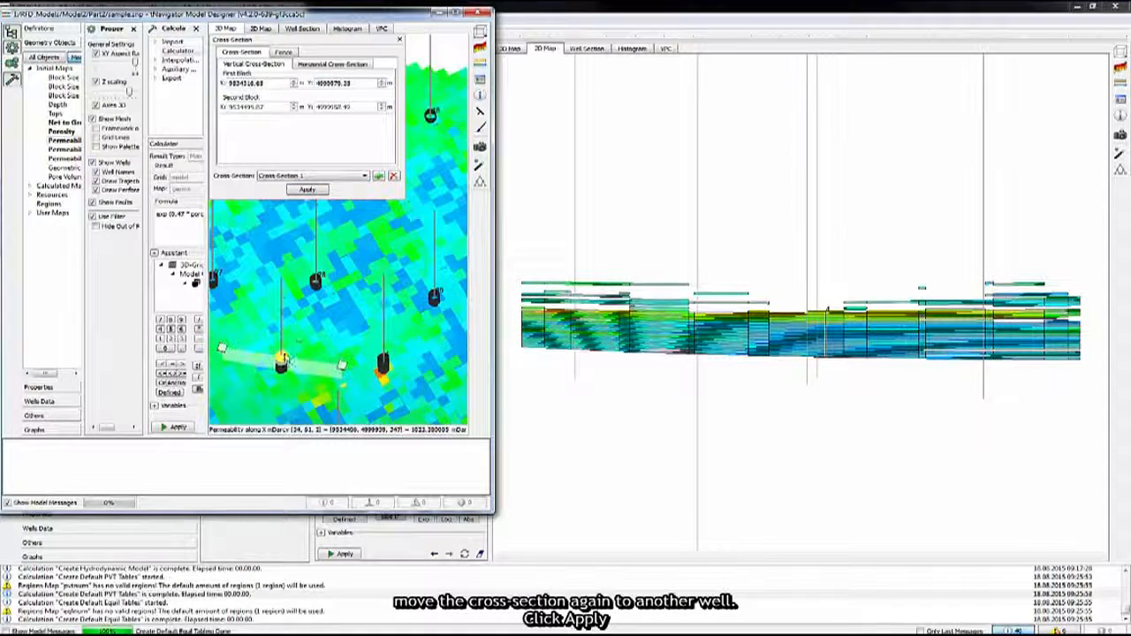
pyautogui.click(308, 190)
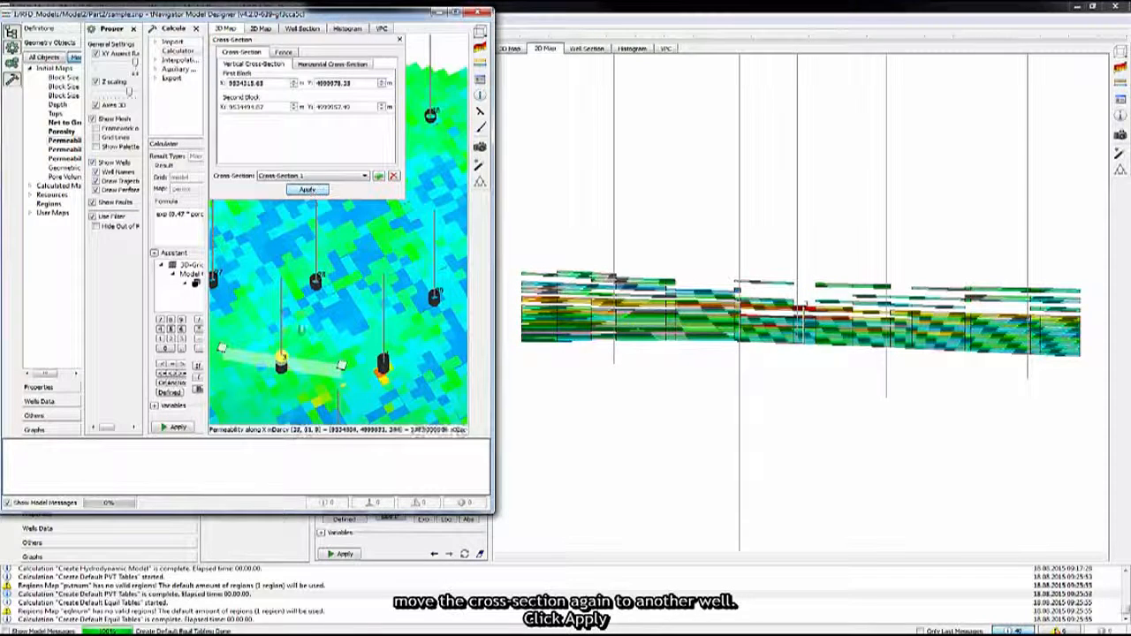
pyautogui.moveTo(282, 361); pyautogui.dragTo(436, 294)
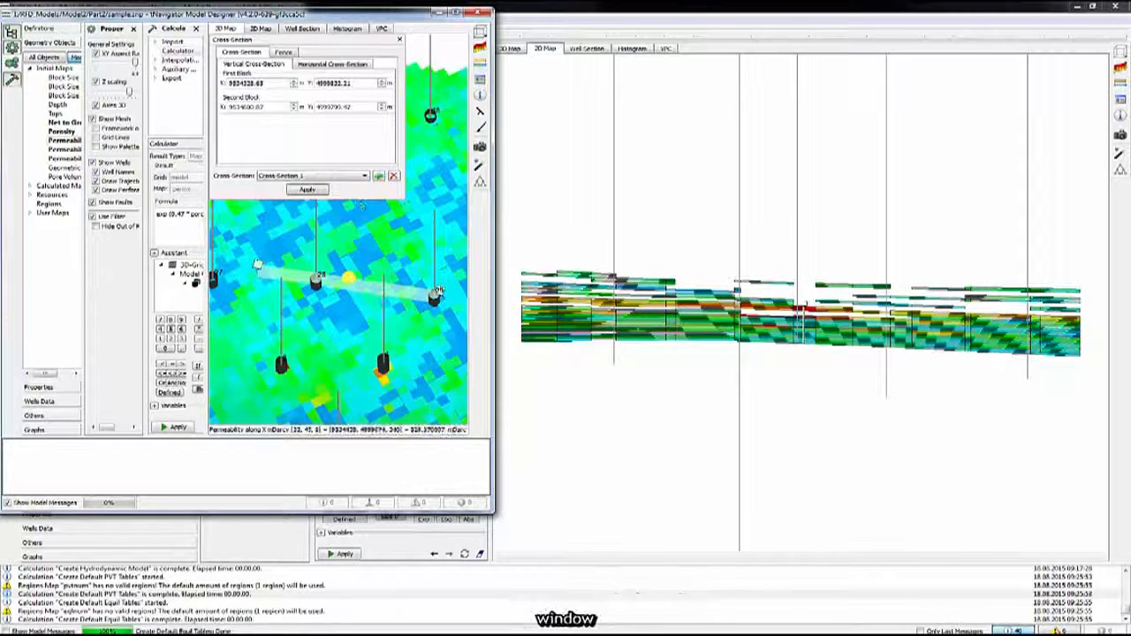
pyautogui.click(307, 190)
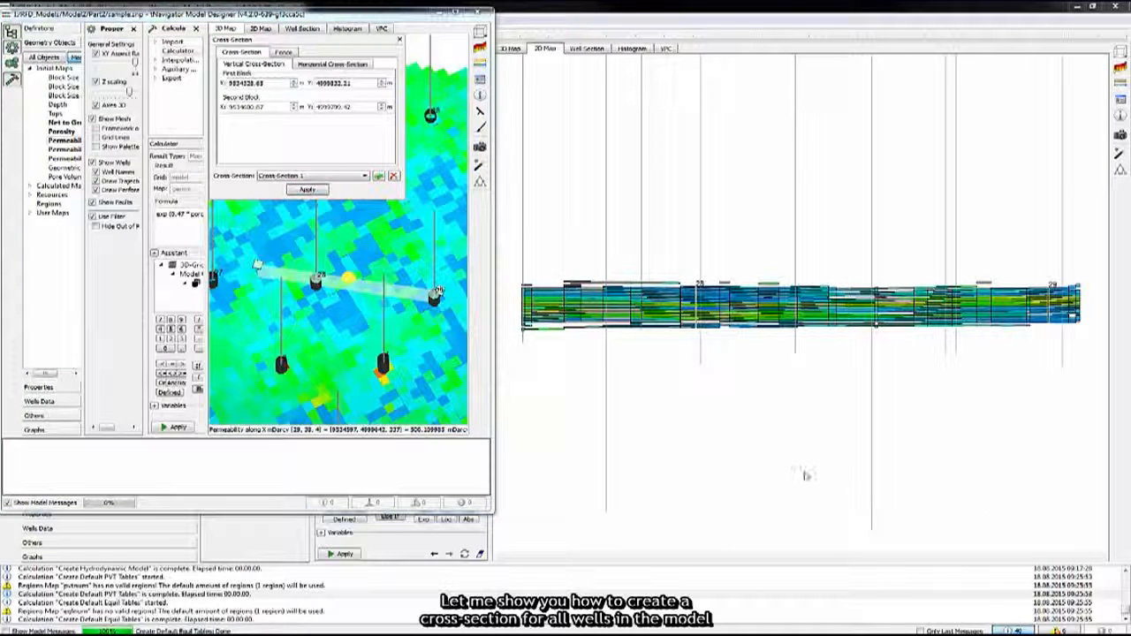
# Turn Cross-Section 1 into a multi well fence through all wells, apply it and examine the section closely on the 2D map.
pyautogui.click(283, 53)
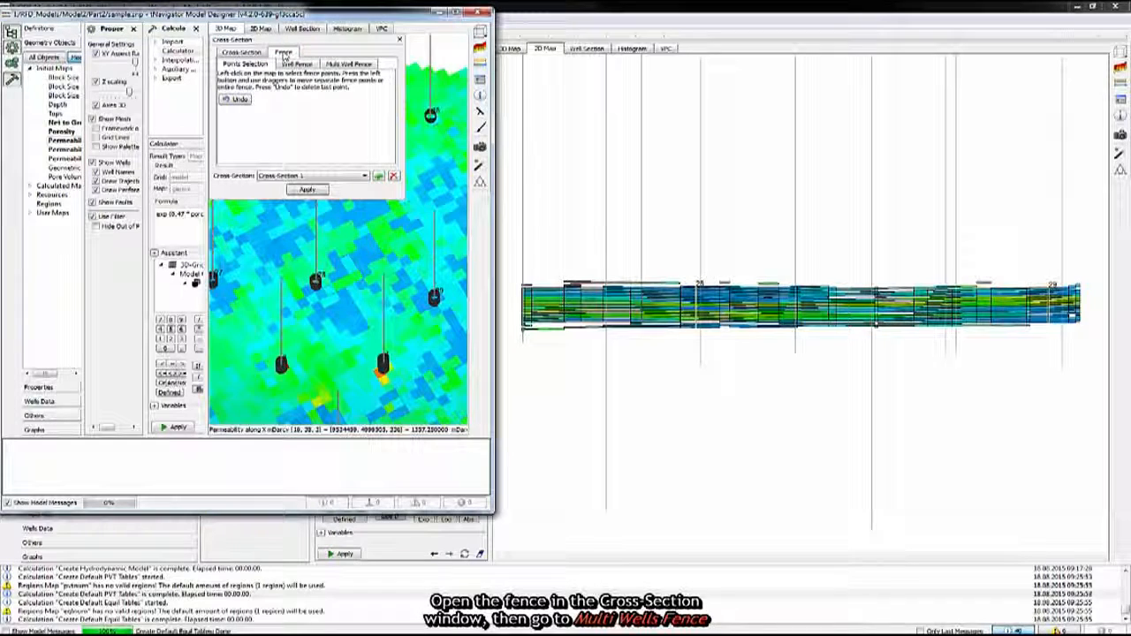
pyautogui.click(344, 65)
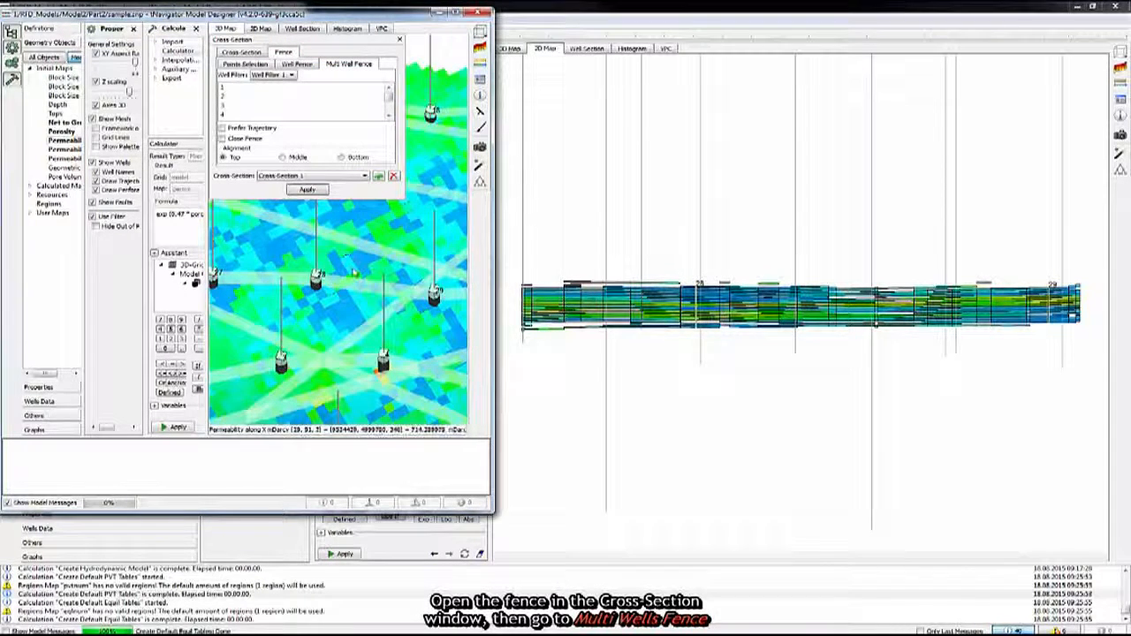
pyautogui.scroll(-8, 353, 273)
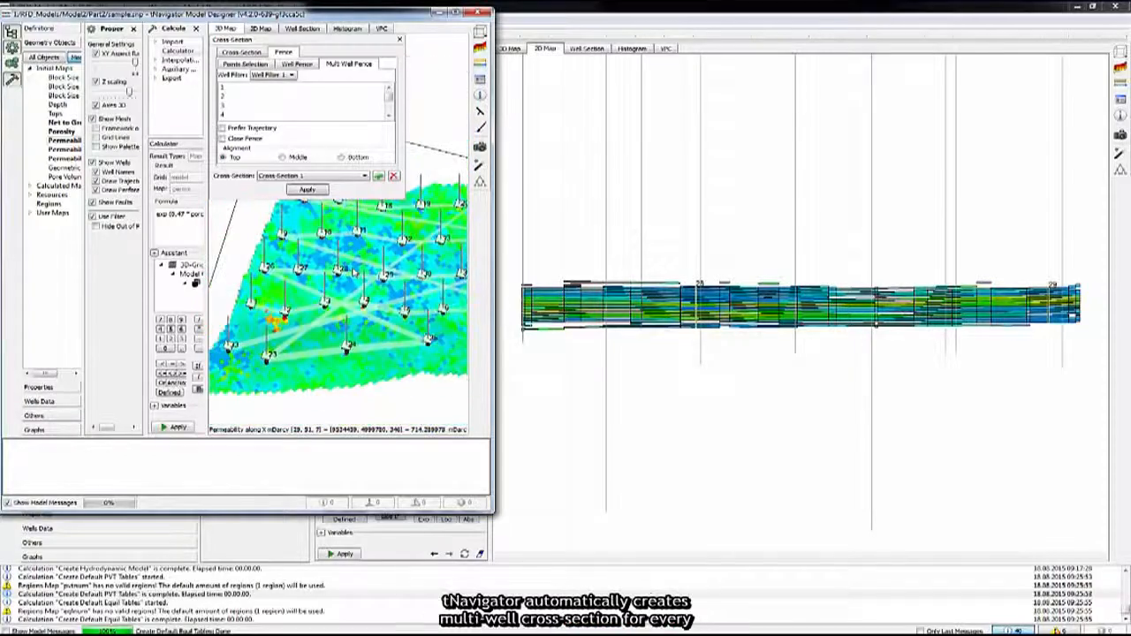
pyautogui.moveTo(409, 257); pyautogui.dragTo(353, 315)
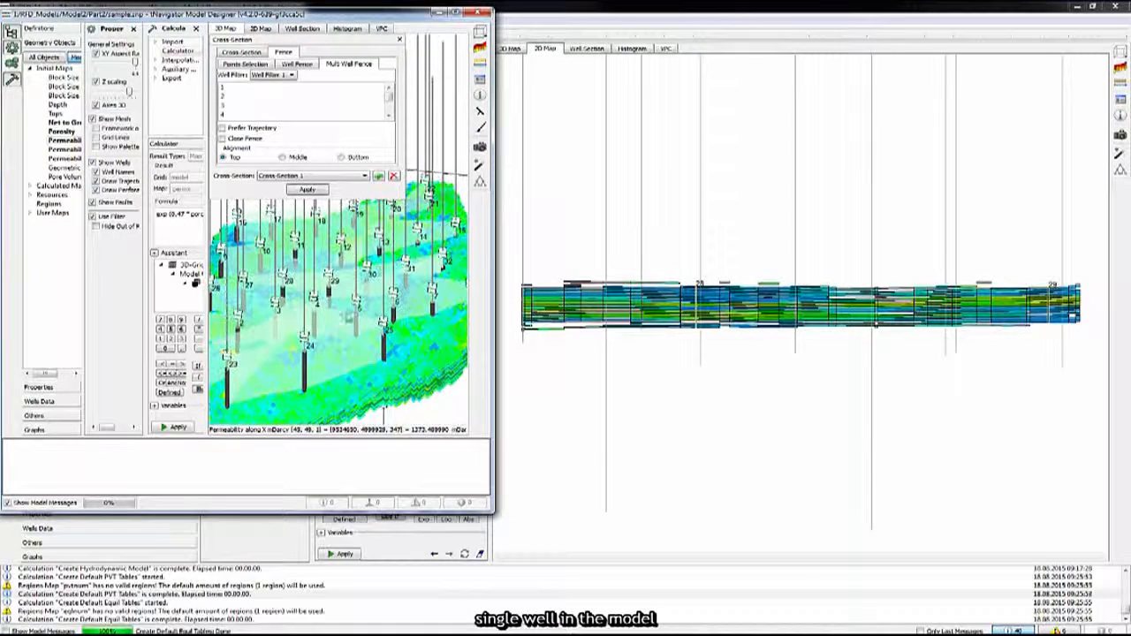
pyautogui.click(306, 191)
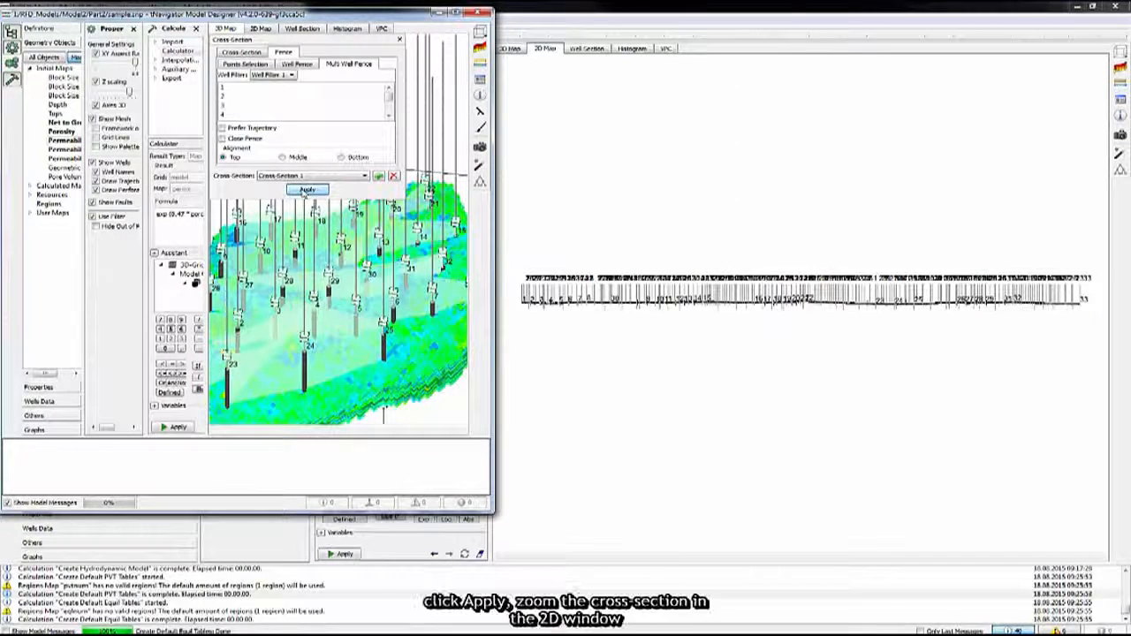
pyautogui.scroll(5, 671, 294)
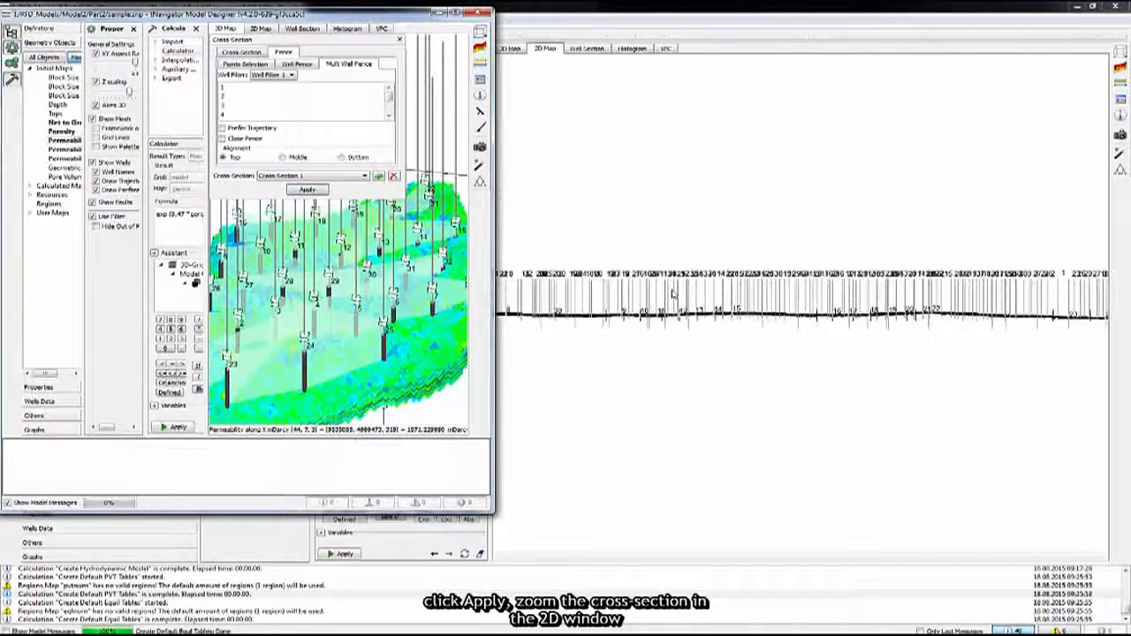
pyautogui.scroll(6, 673, 294)
pyautogui.moveTo(852, 438); pyautogui.dragTo(742, 294)
pyautogui.scroll(6, 742, 294)
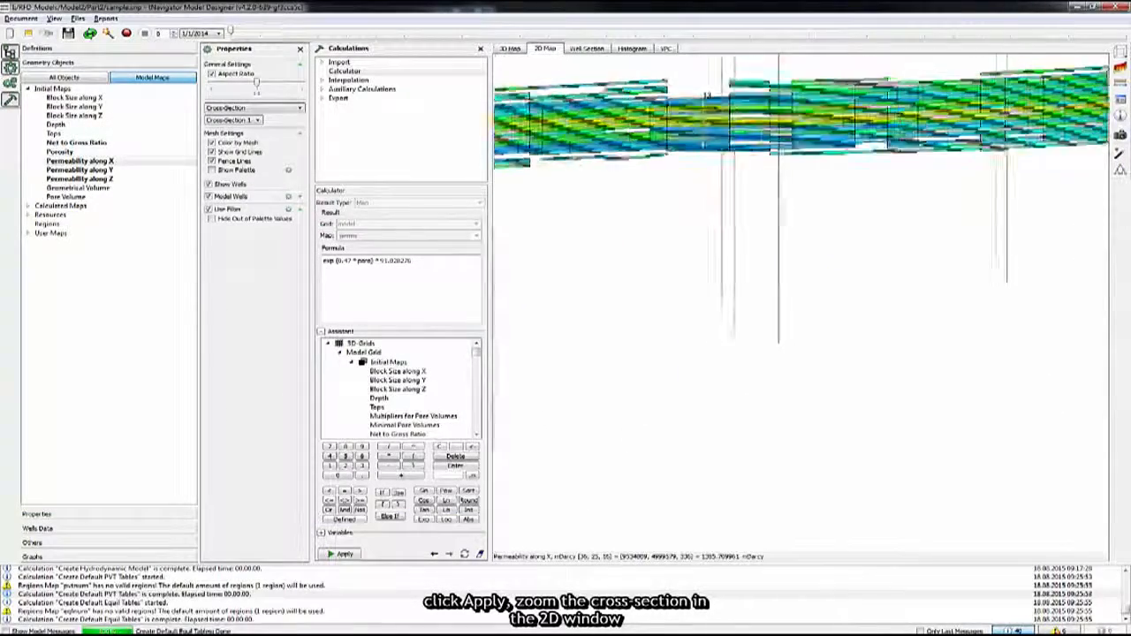
pyautogui.moveTo(717, 251); pyautogui.dragTo(732, 276)
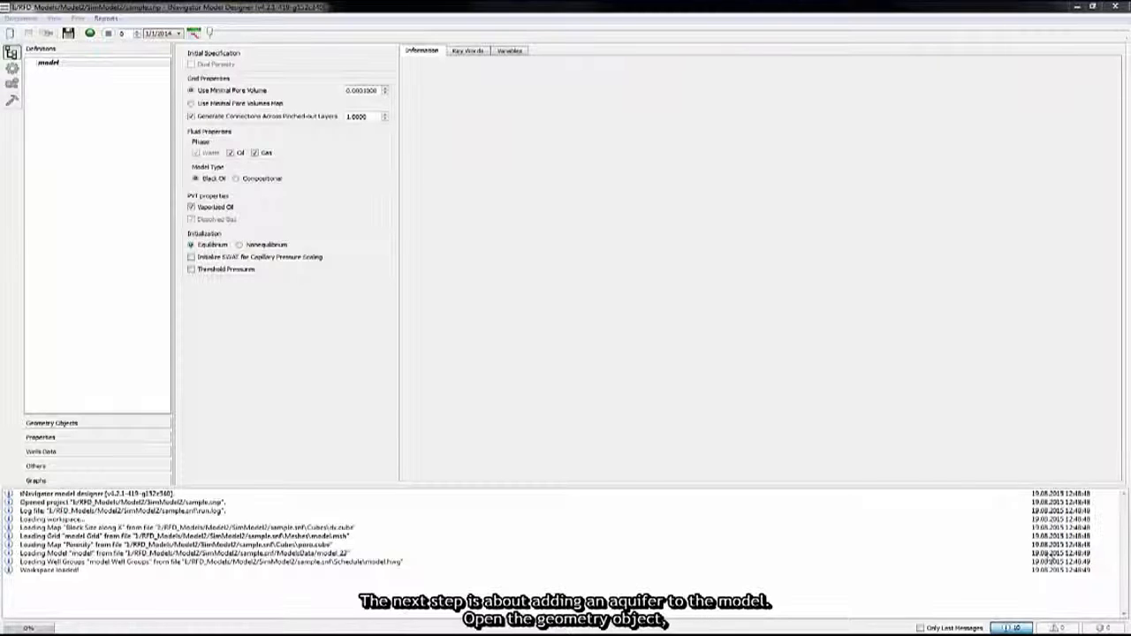
# Display the average (Avg) map of Permeability along X for the model on the 2D map.
pyautogui.click(76, 424)
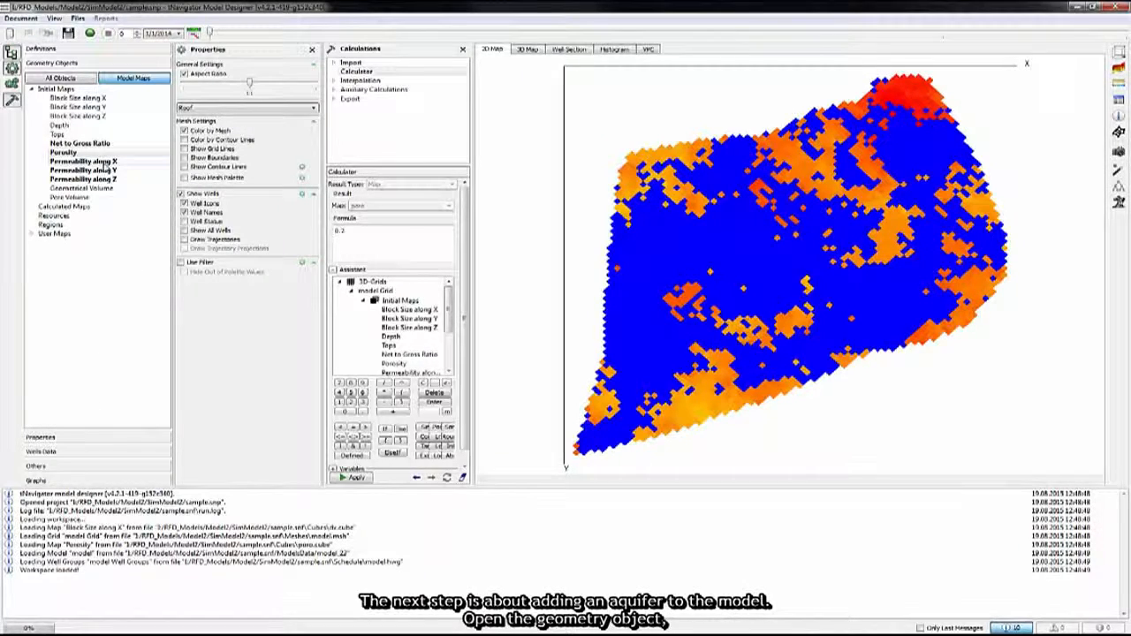
pyautogui.click(106, 162)
pyautogui.click(205, 110)
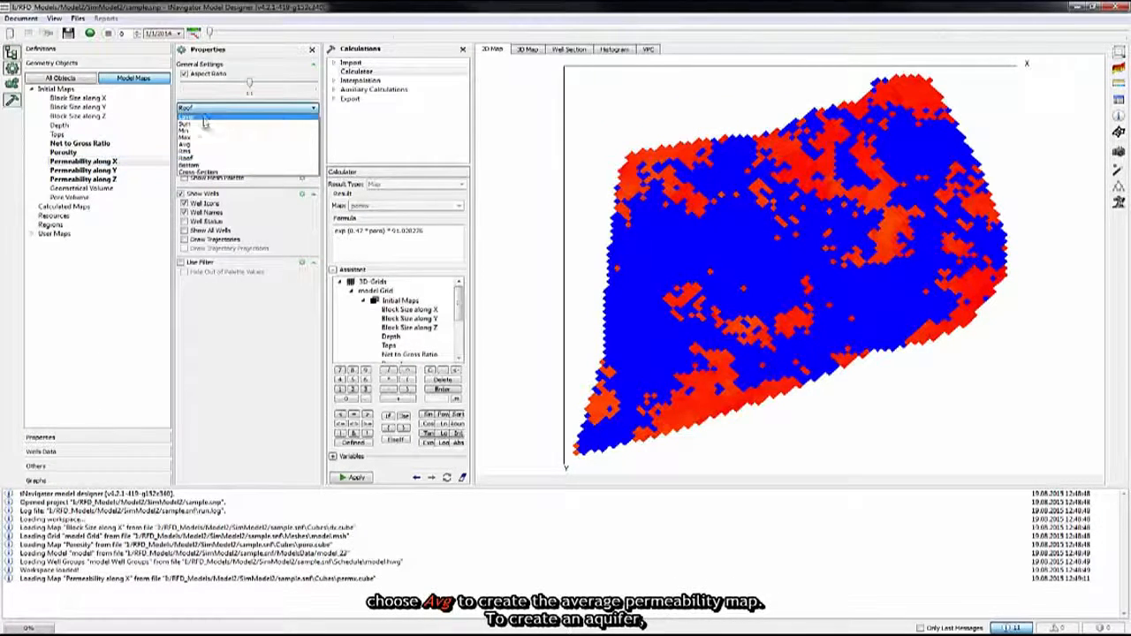
pyautogui.click(193, 147)
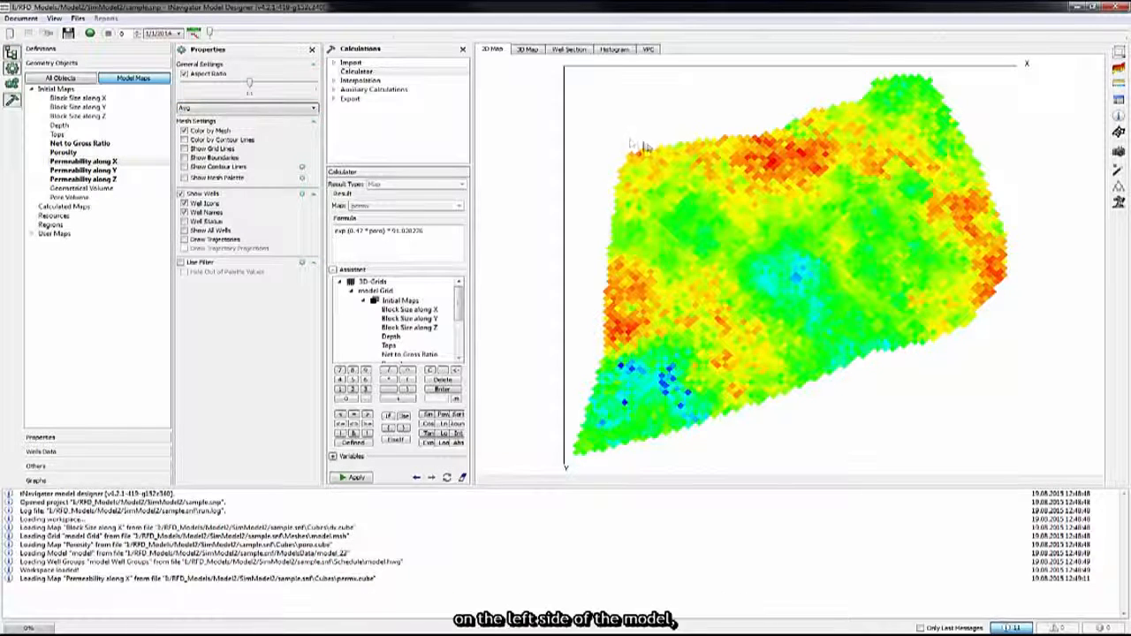
# Draw a closed polygon on the 2D map around the model's left boundary, from its upper-left corner to its lower tip.
pyautogui.click(63, 79)
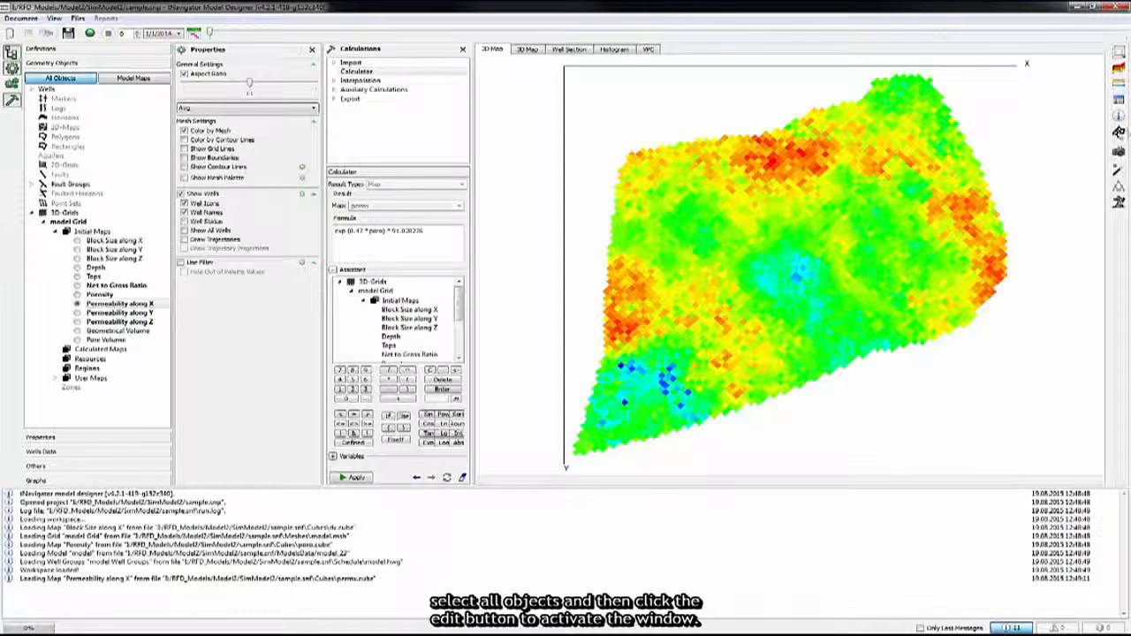
pyautogui.click(1118, 132)
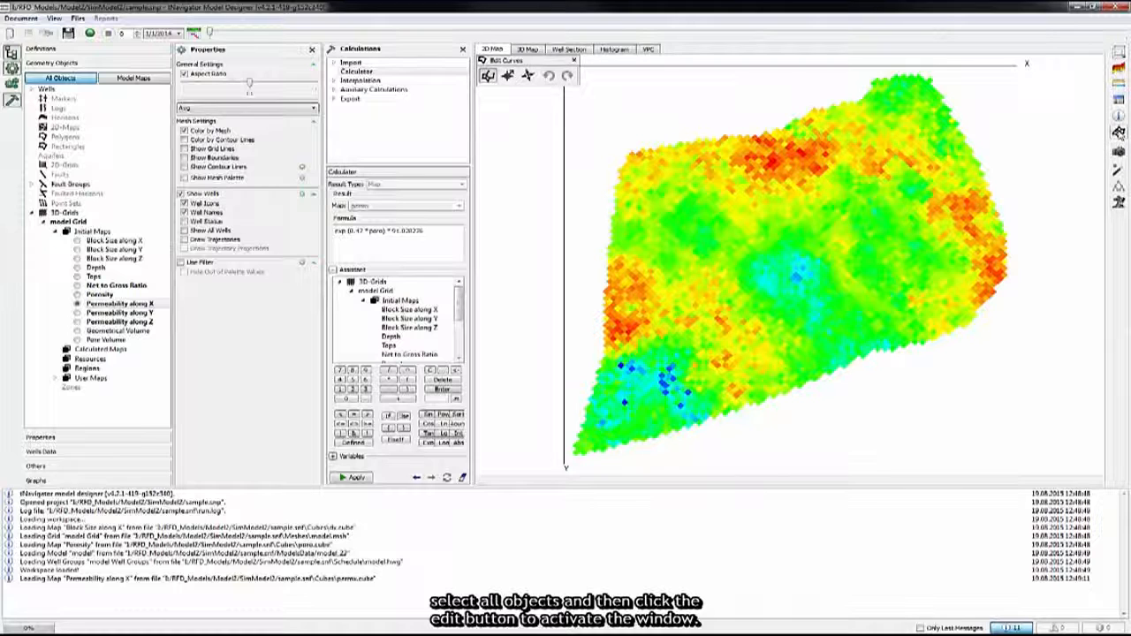
pyautogui.click(649, 130)
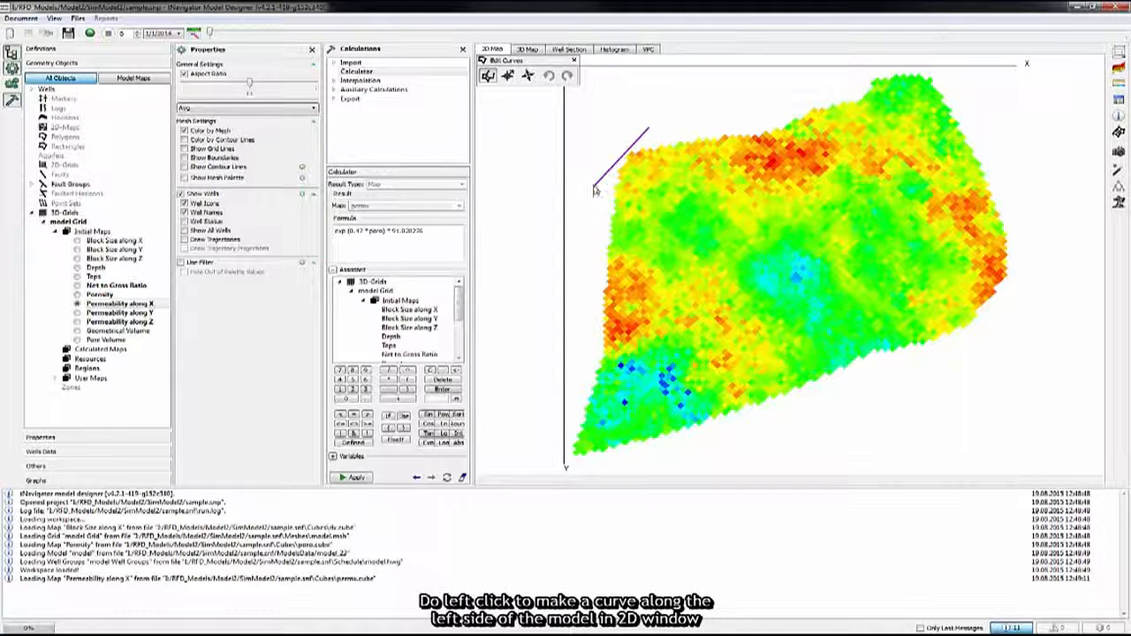
pyautogui.click(594, 185)
pyautogui.click(578, 352)
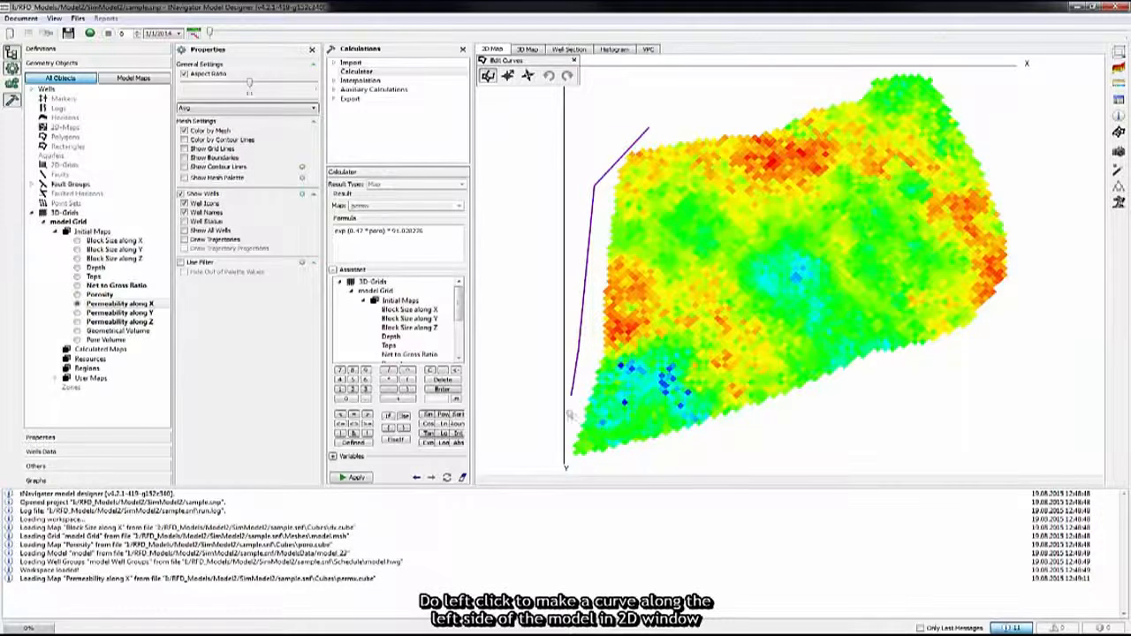
pyautogui.click(562, 466)
pyautogui.click(587, 467)
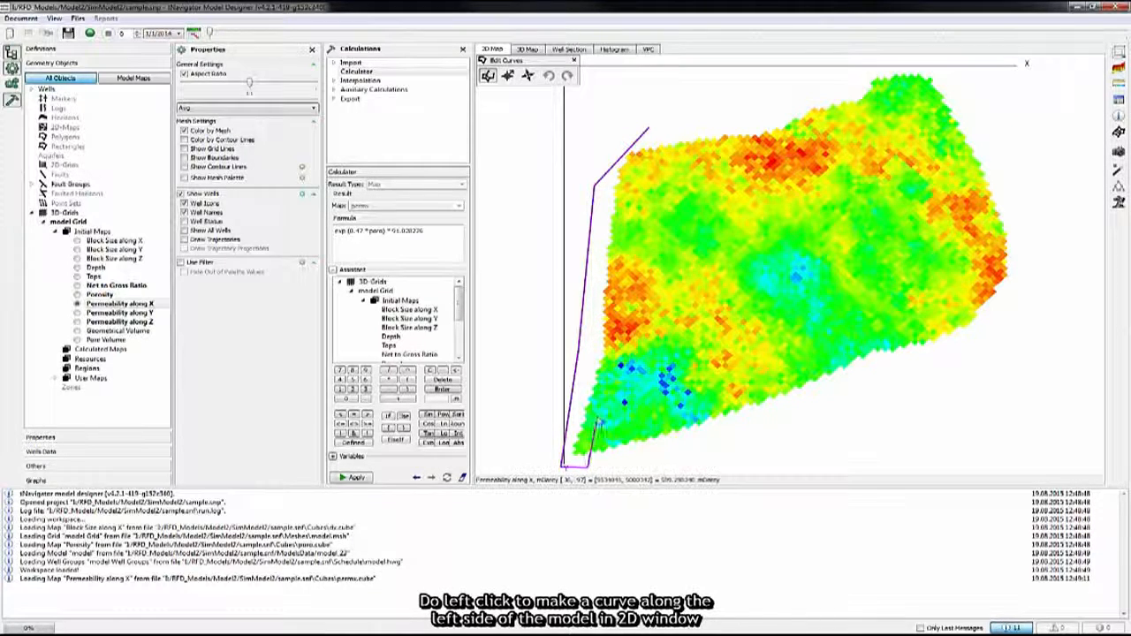
pyautogui.click(603, 400)
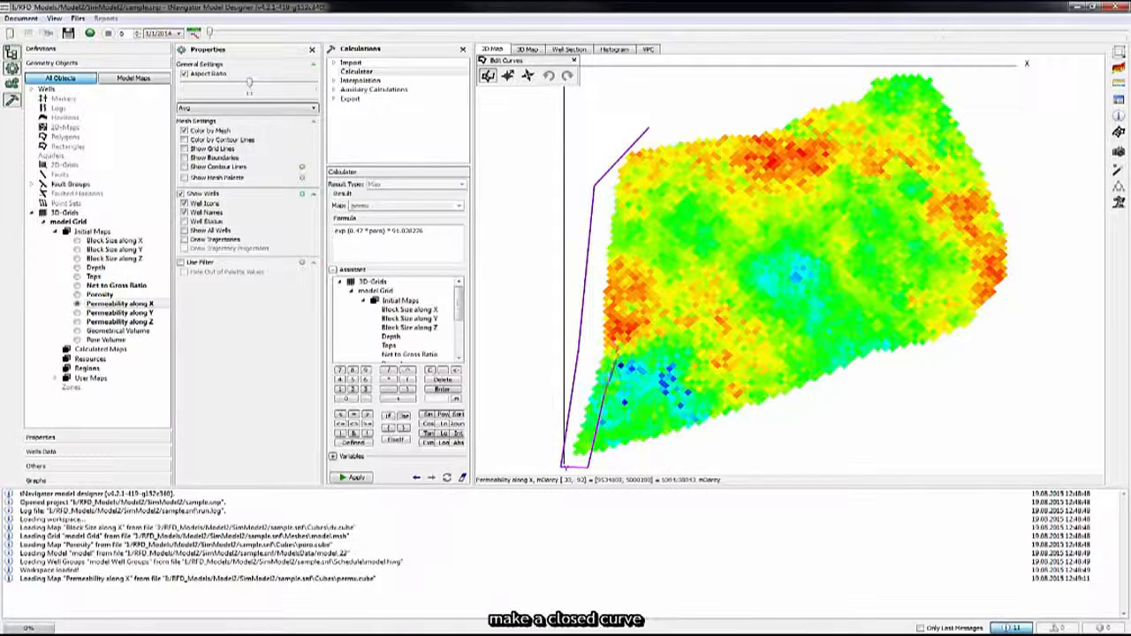
pyautogui.click(624, 298)
pyautogui.click(632, 181)
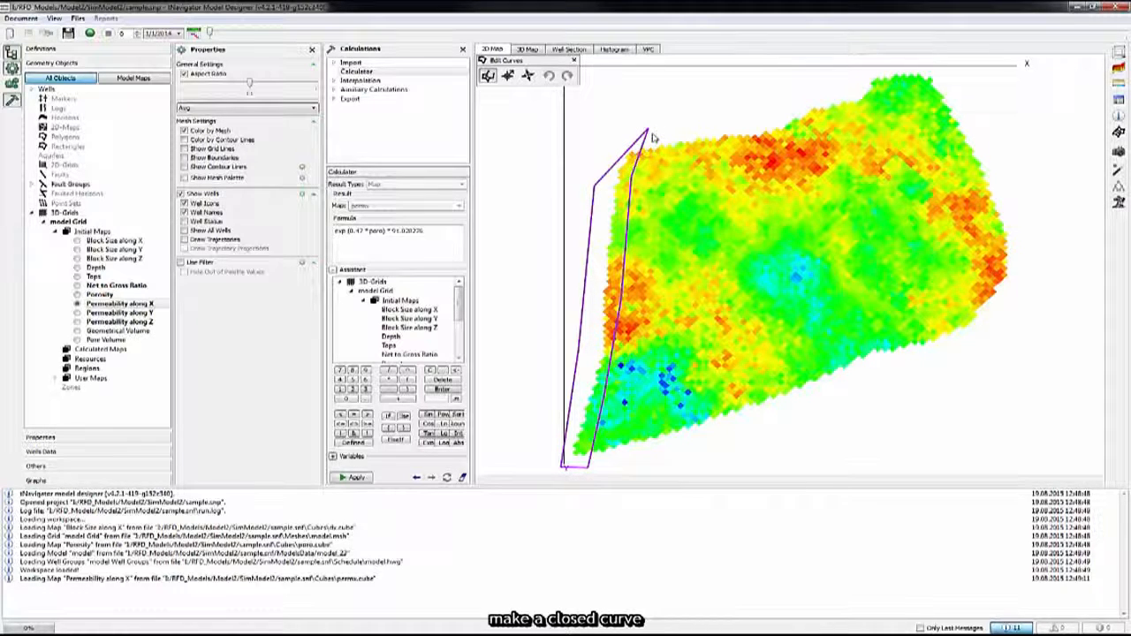
pyautogui.click(649, 133)
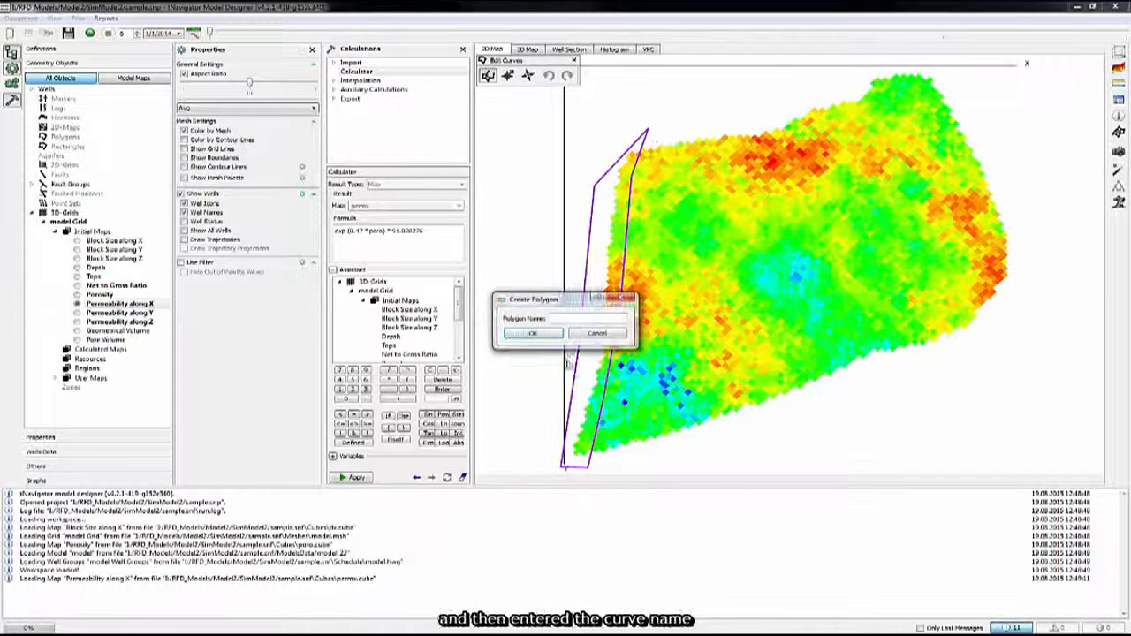
# Name the drawn polygon Curve1_leftSide and create it.
pyautogui.write('Curve1_left')
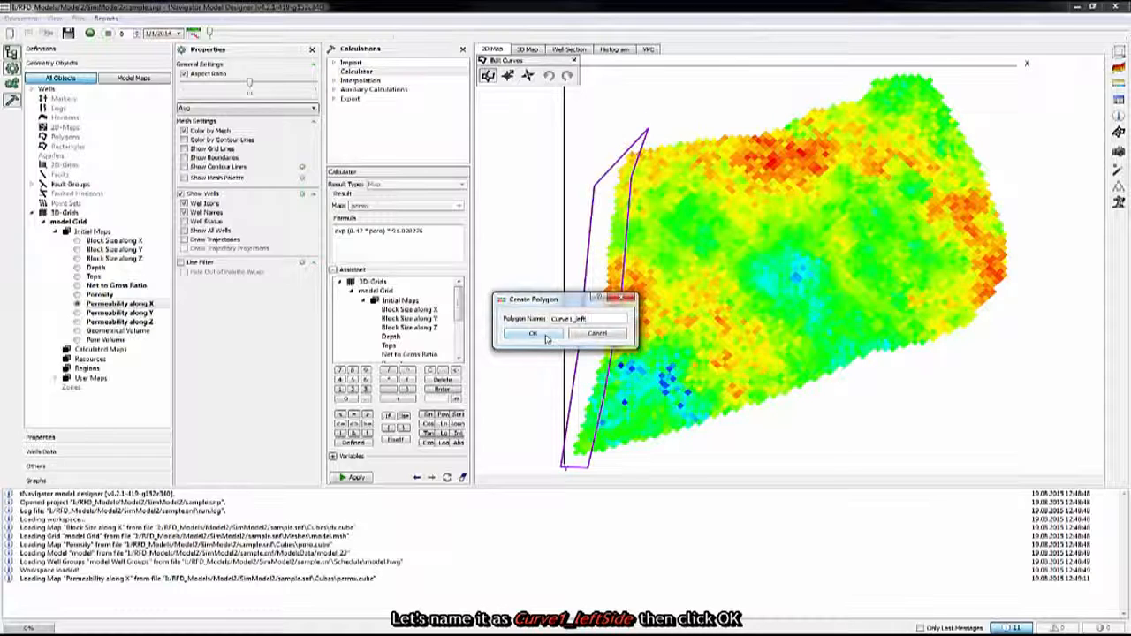
pyautogui.write('Side')
pyautogui.click(534, 333)
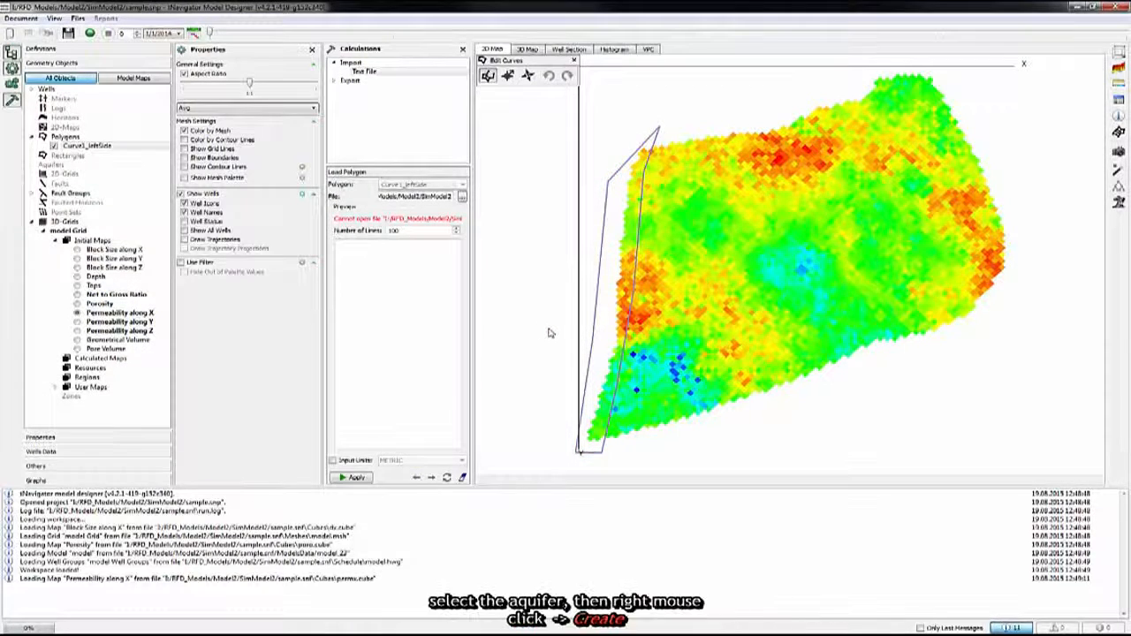
# Create a new aquifer object named Fetkovich.
pyautogui.click(51, 165)
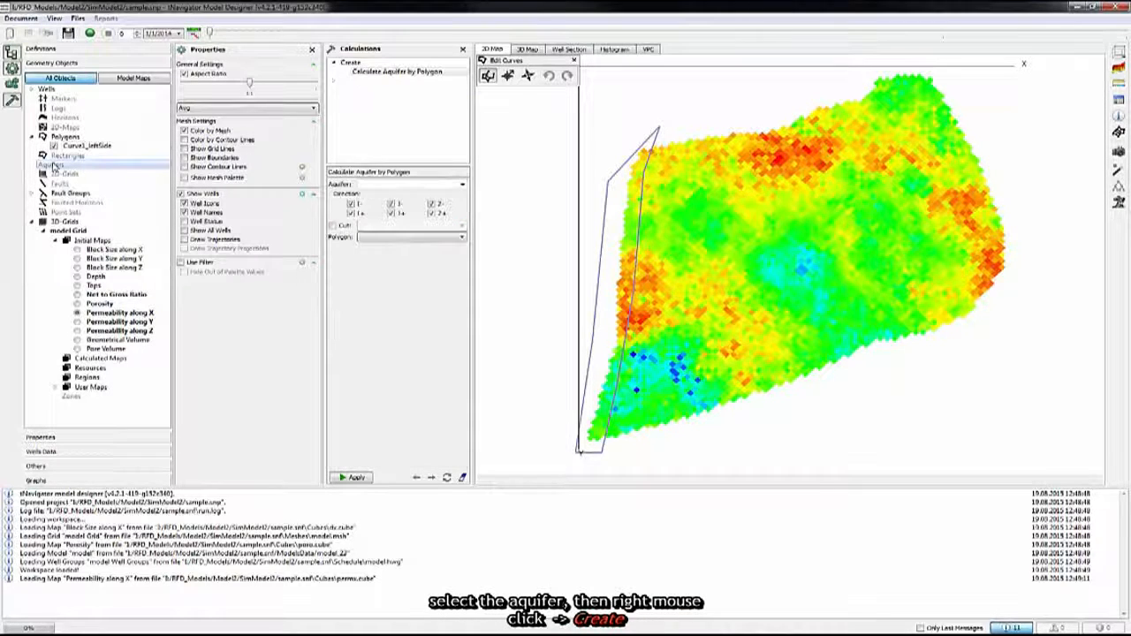
pyautogui.rightClick(53, 166)
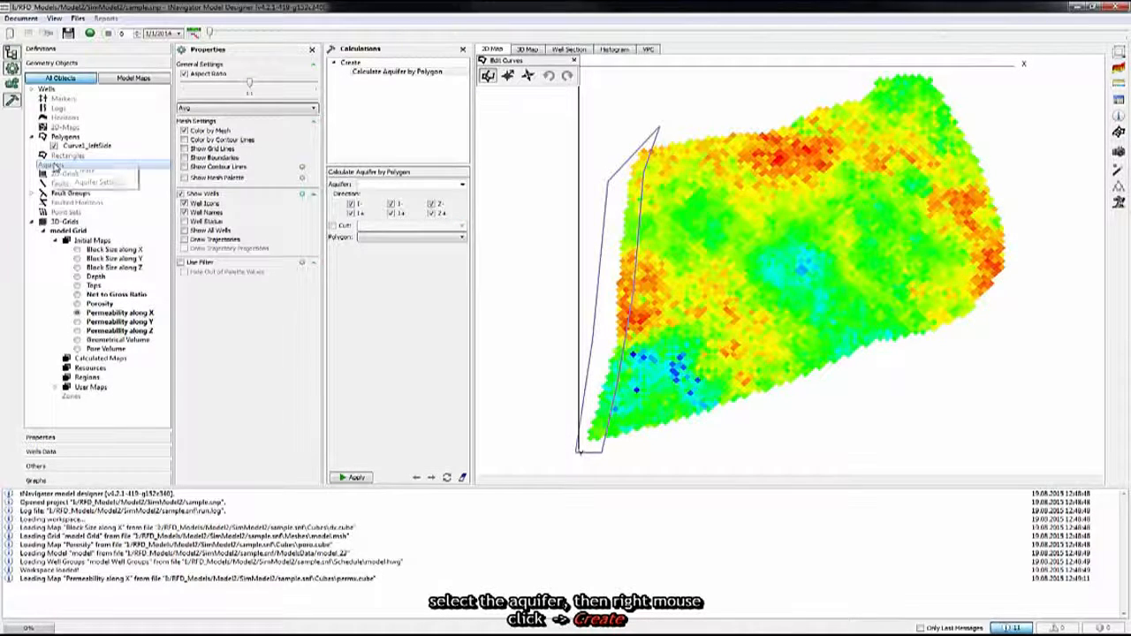
pyautogui.click(84, 172)
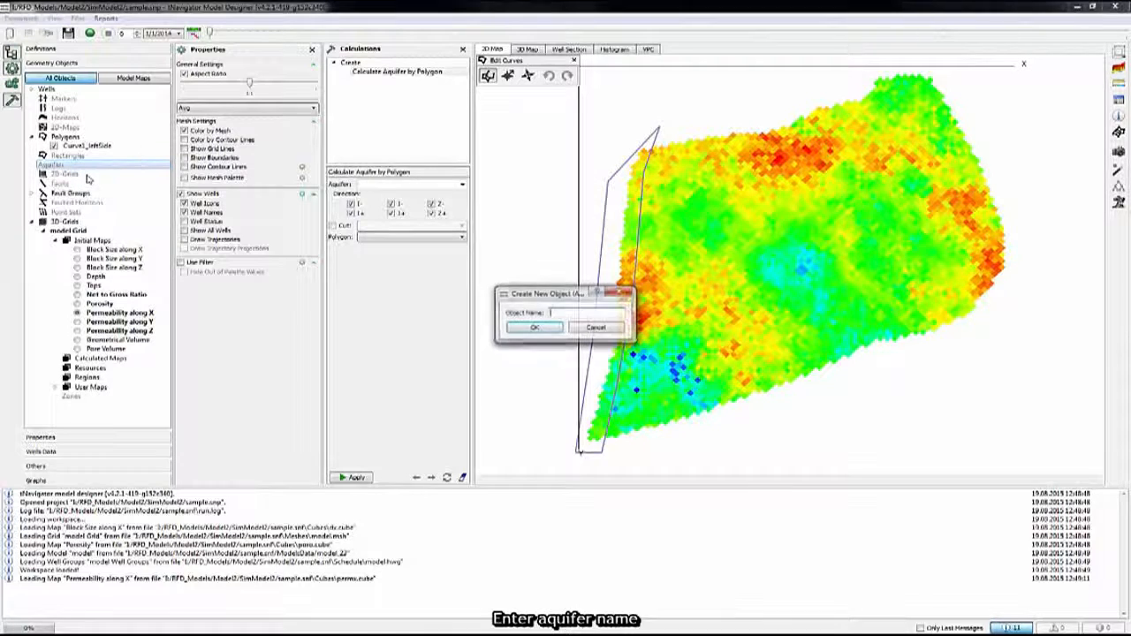
pyautogui.write('Fe')
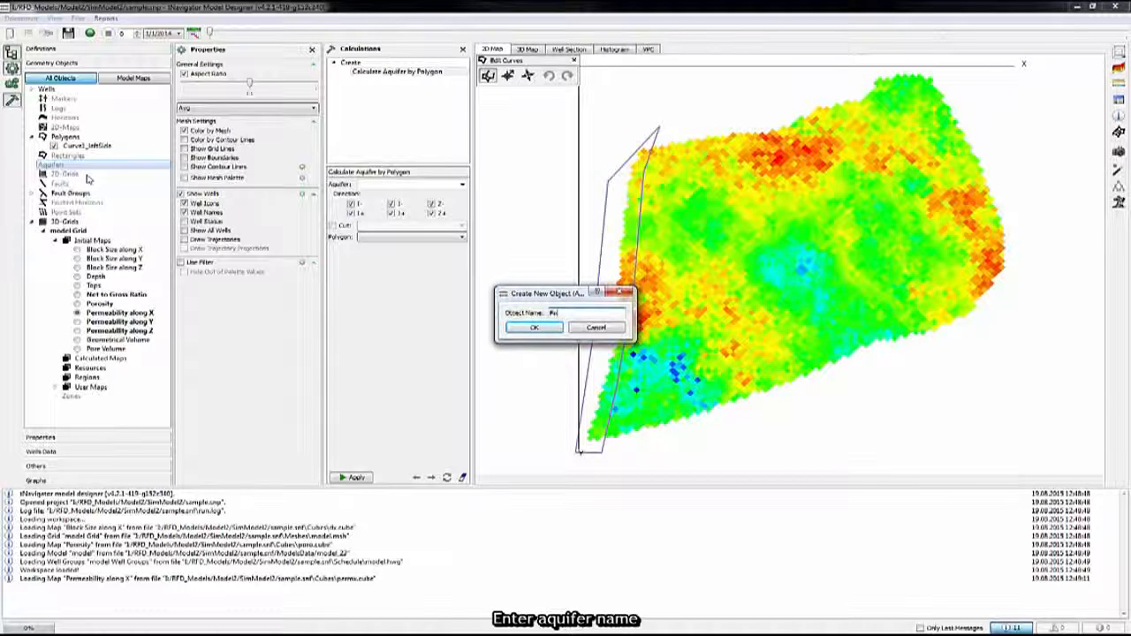
pyautogui.write('t')
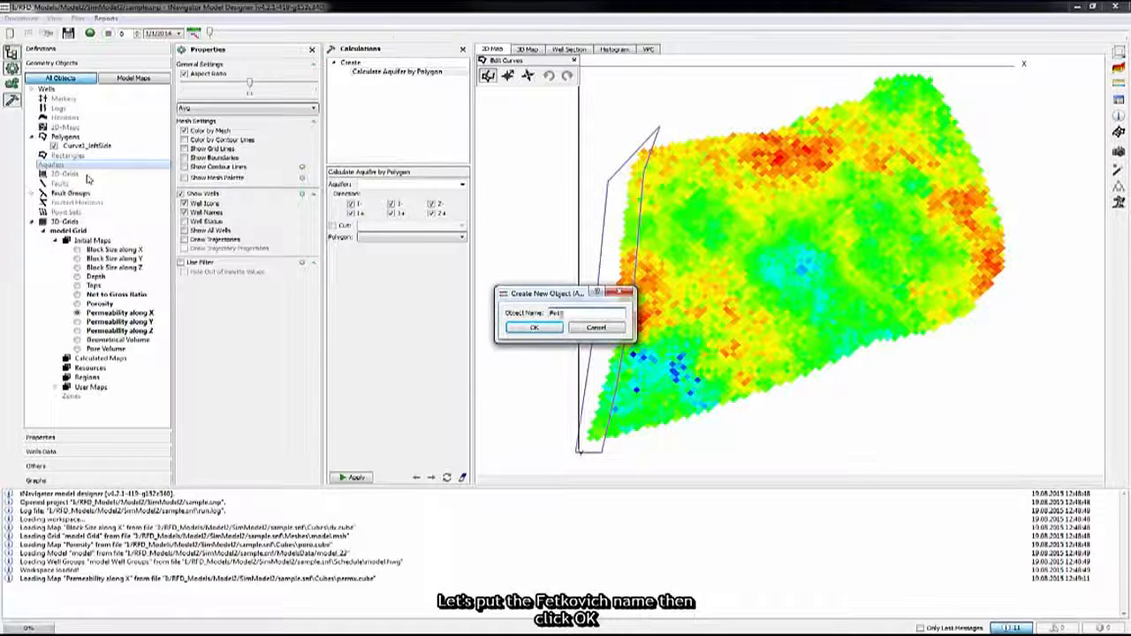
pyautogui.write('kovich')
pyautogui.click(534, 328)
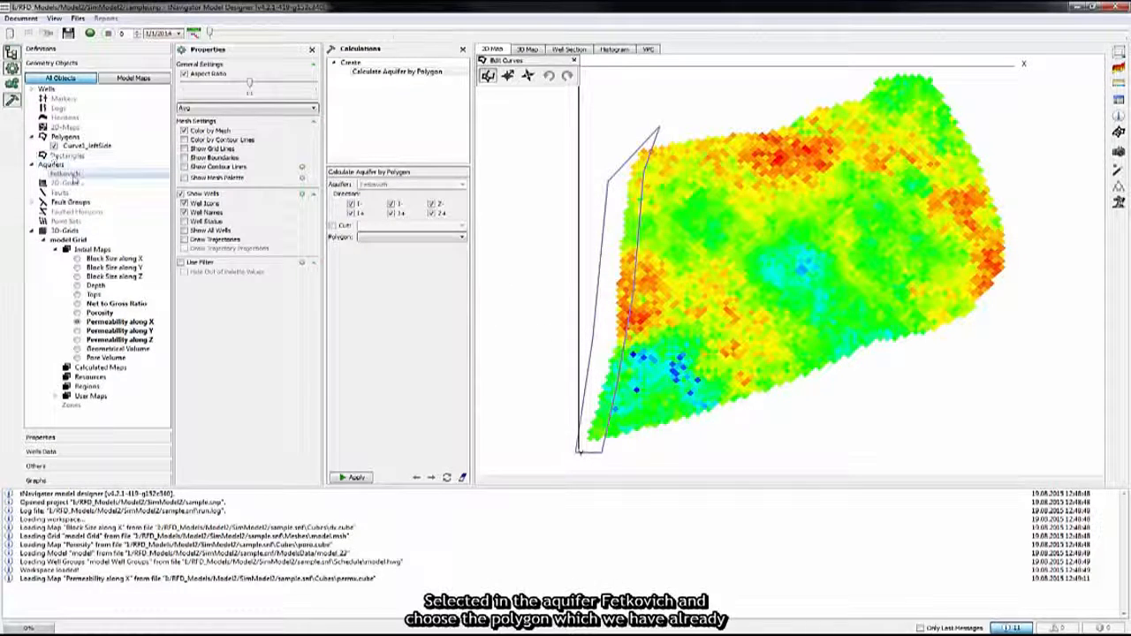
# Calculate the Fetkovich aquifer by polygon, using Curve1_leftSide.
pyautogui.click(409, 239)
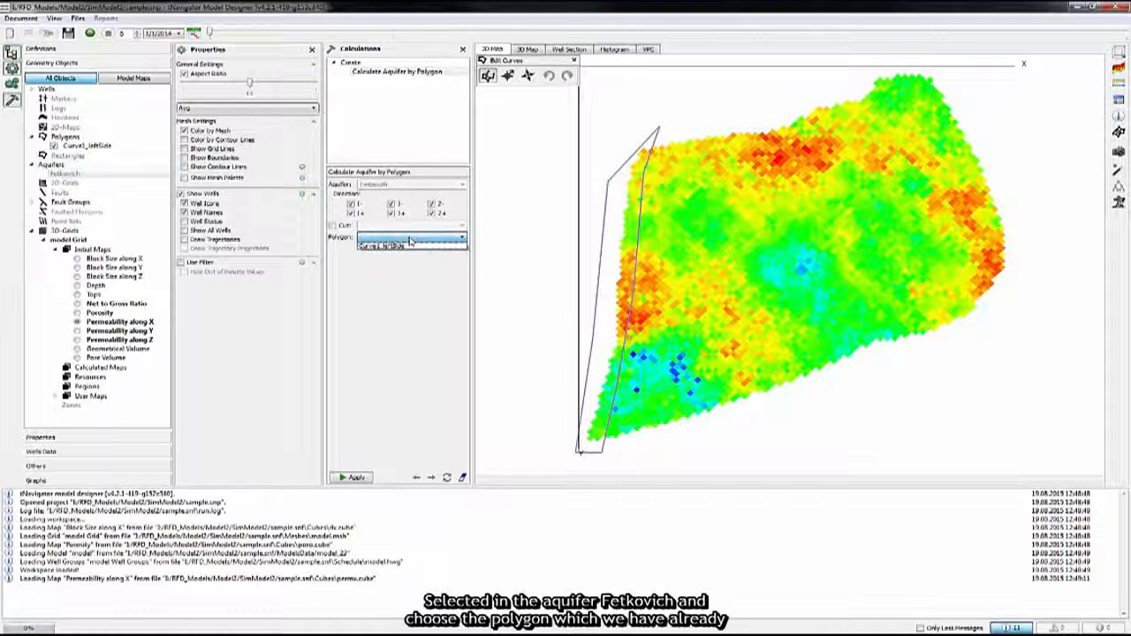
pyautogui.click(402, 248)
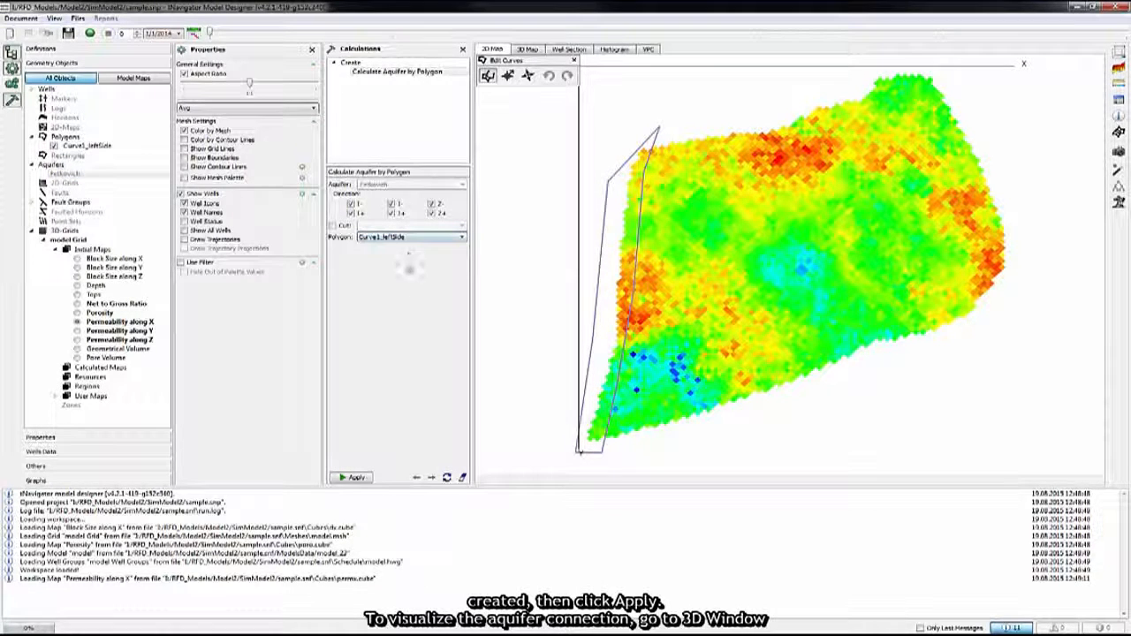
pyautogui.click(354, 477)
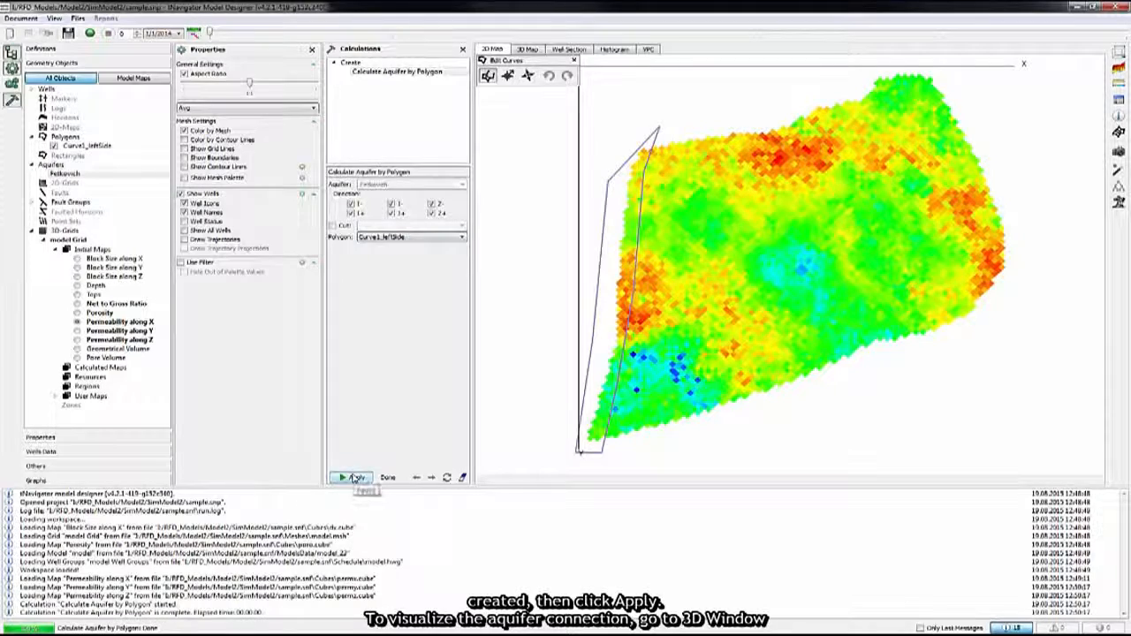
# Show the Fetkovich aquifer on the 3D map and rotate the grid to examine its connections.
pyautogui.click(528, 50)
pyautogui.moveTo(583, 250); pyautogui.dragTo(735, 224)
pyautogui.click(53, 174)
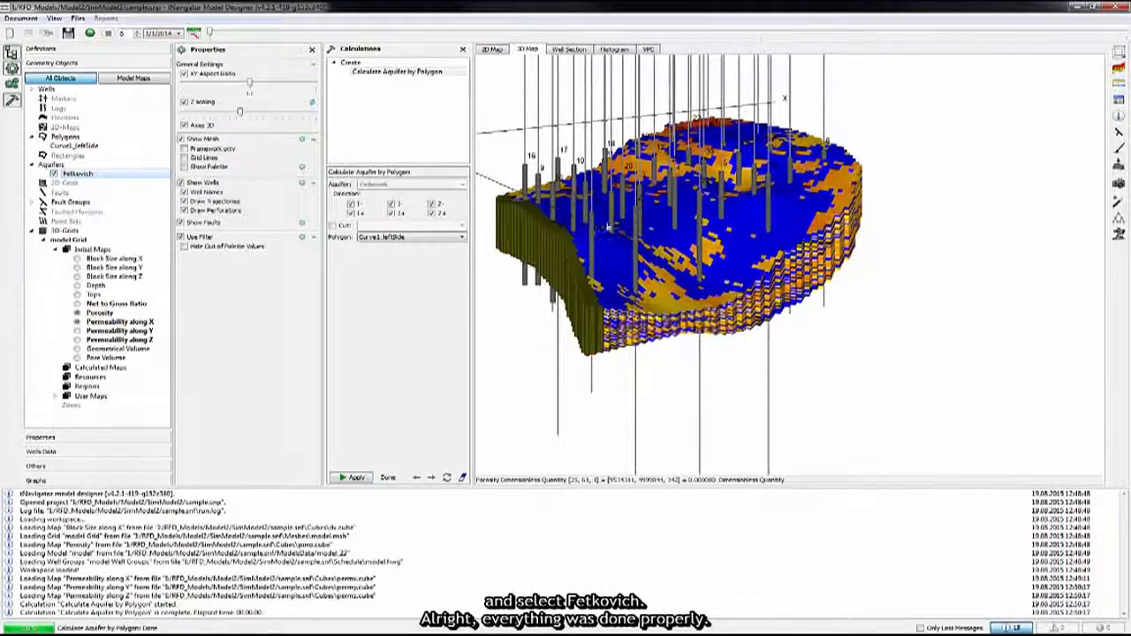
pyautogui.moveTo(583, 265); pyautogui.dragTo(643, 262)
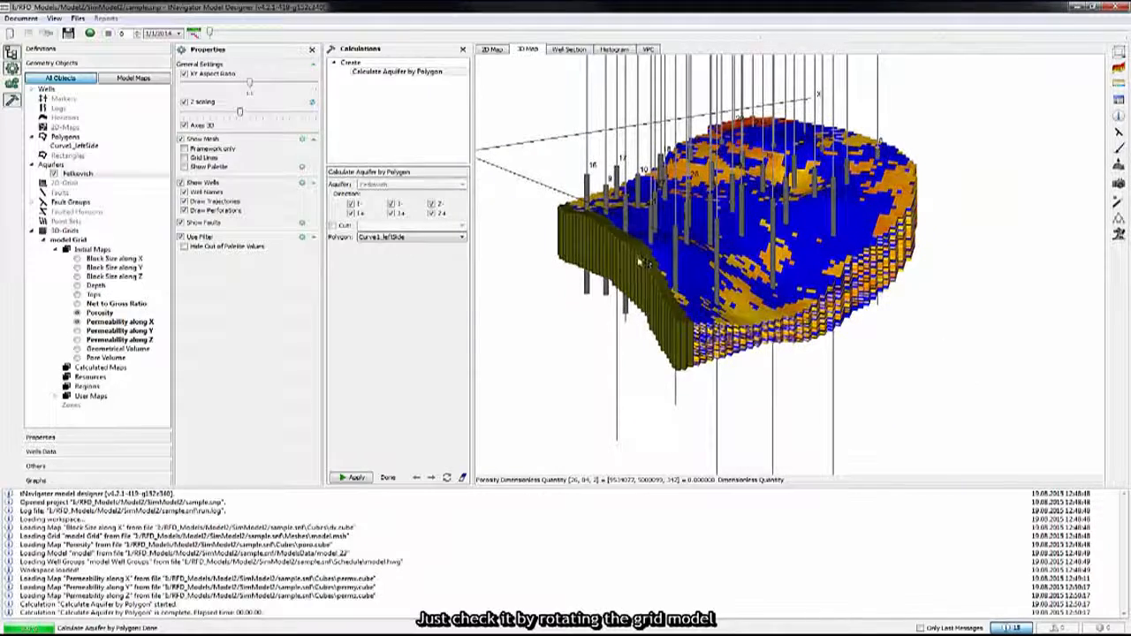
pyautogui.rightClick(77, 174)
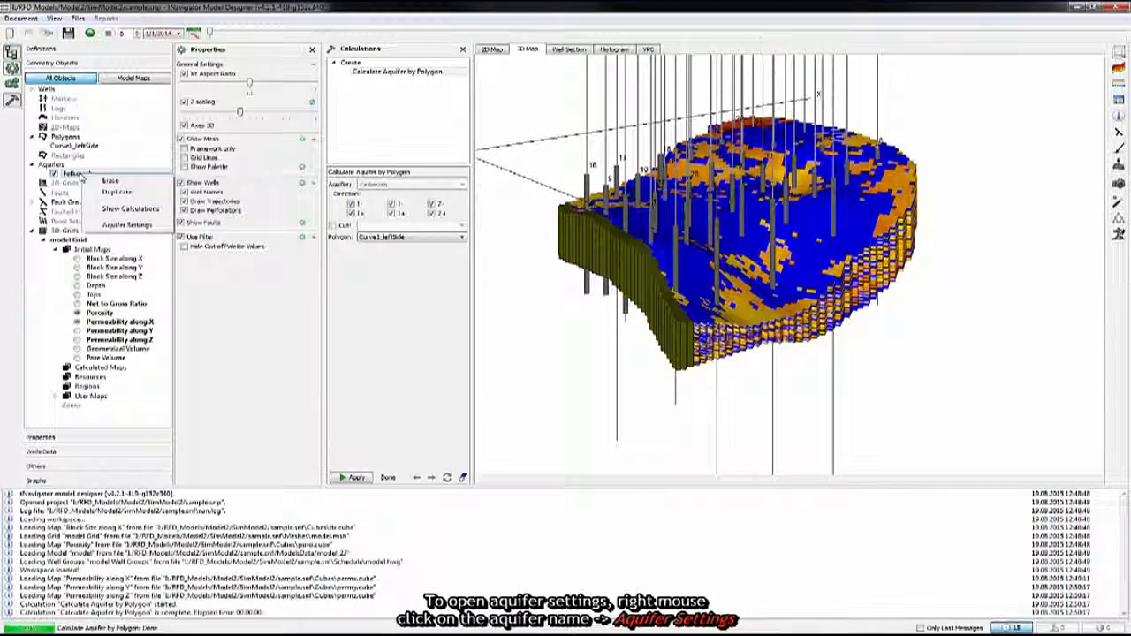
pyautogui.click(125, 226)
pyautogui.moveTo(499, 206); pyautogui.dragTo(221, 193)
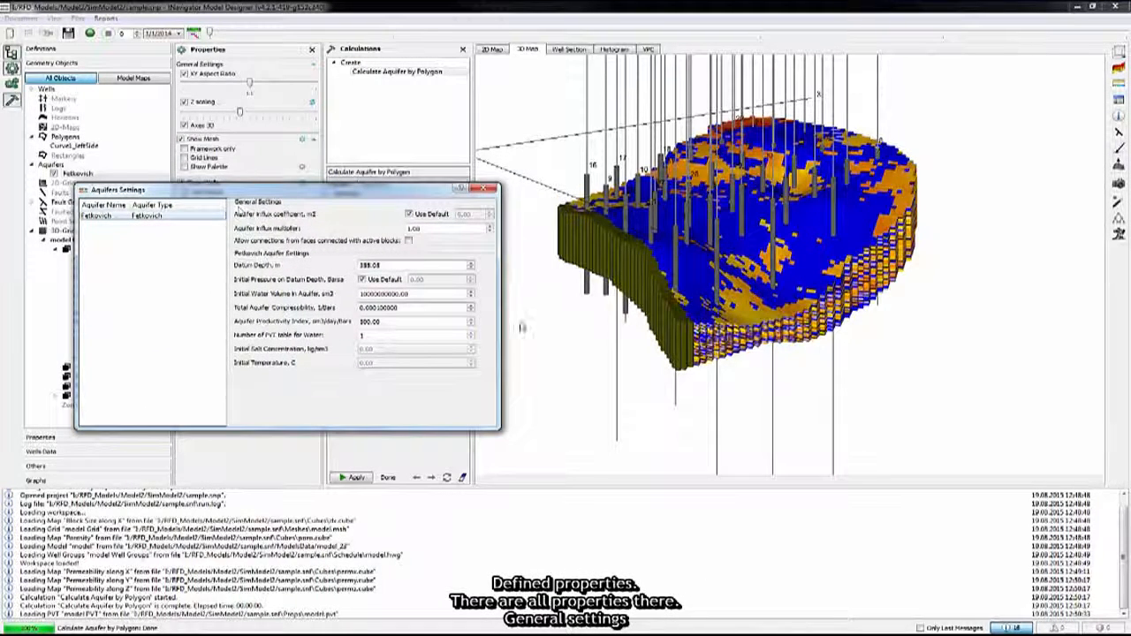
pyautogui.click(470, 322)
pyautogui.click(471, 321)
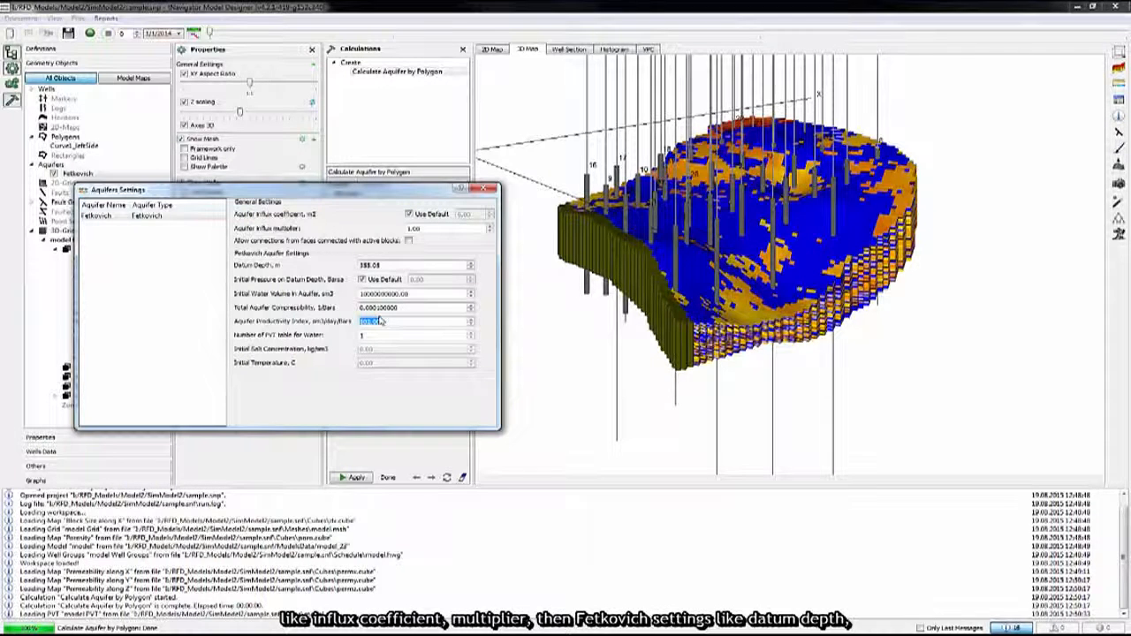
pyautogui.click(362, 293)
pyautogui.press('Delete')
pyautogui.write('202')
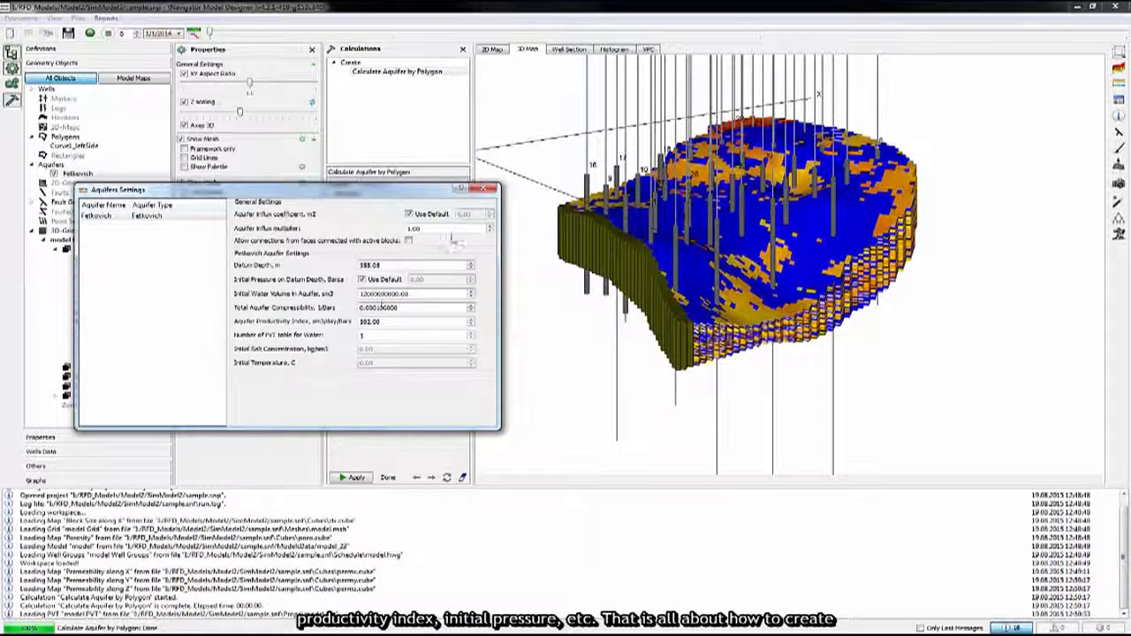
pyautogui.click(487, 188)
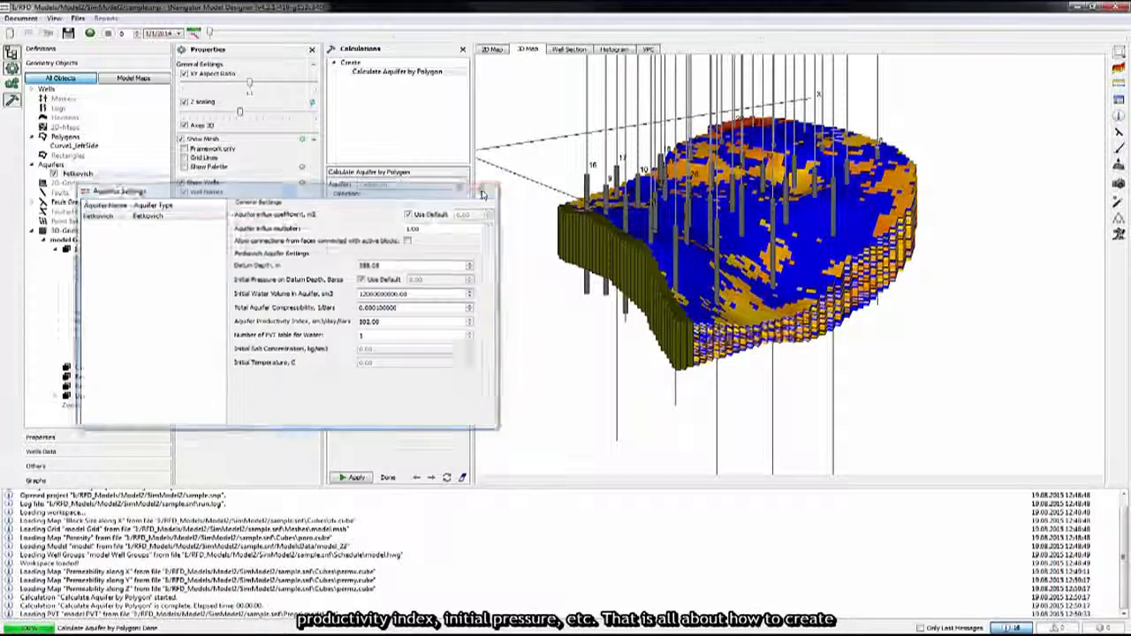
pyautogui.click(355, 478)
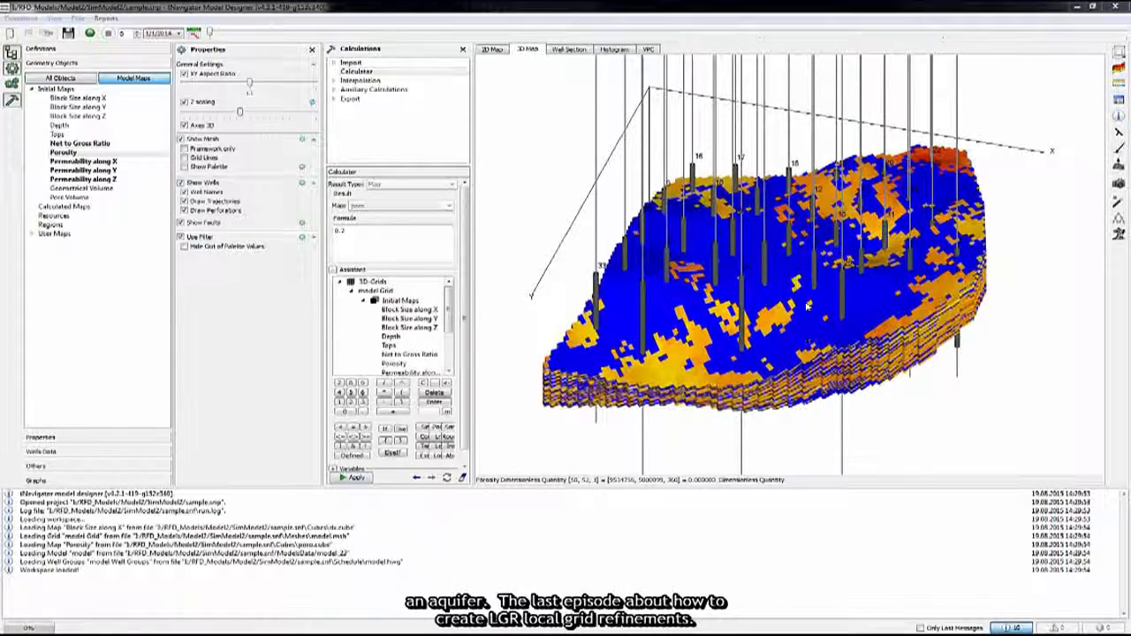
# Select the model grid among all geometry objects and choose the Create LGRs by Wells calculation for it.
pyautogui.moveTo(806, 304); pyautogui.dragTo(805, 313)
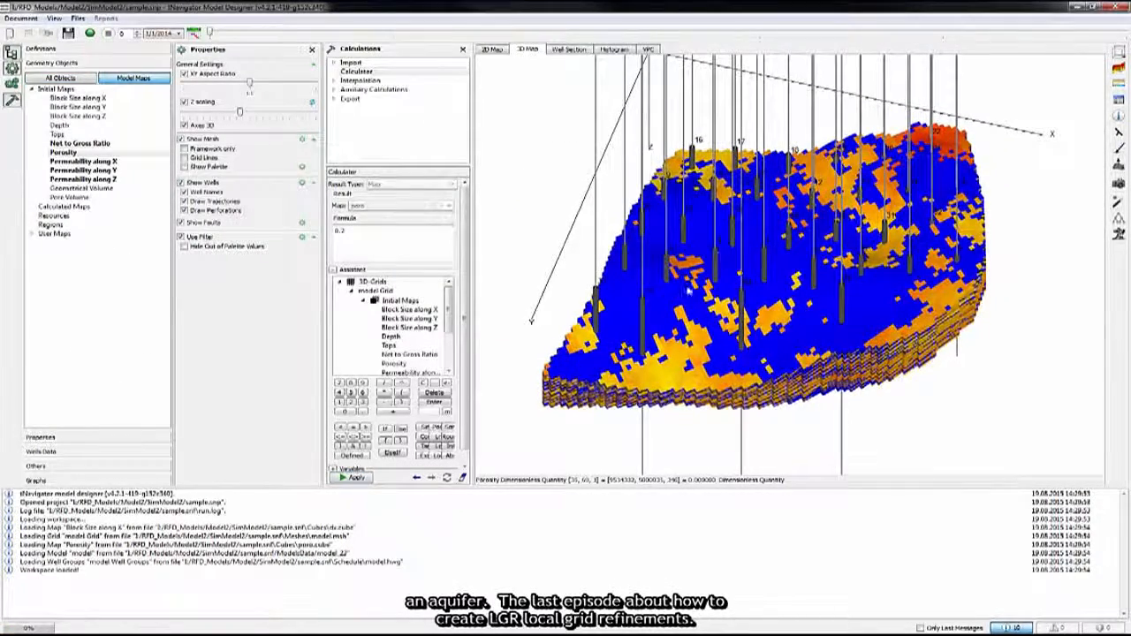
pyautogui.click(62, 79)
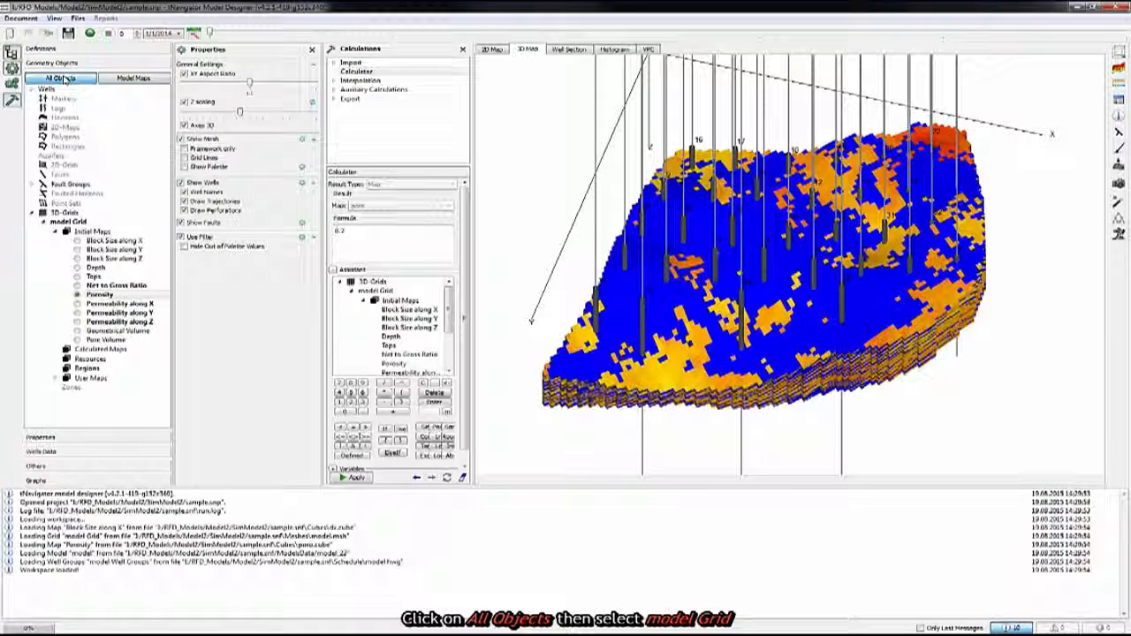
pyautogui.click(76, 223)
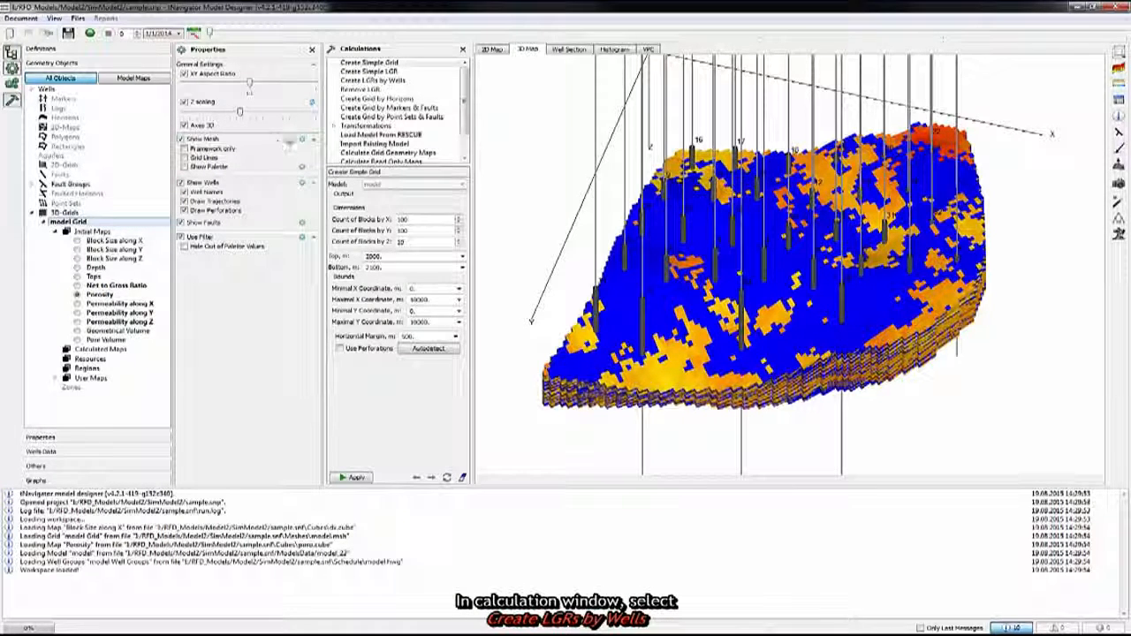
pyautogui.click(389, 82)
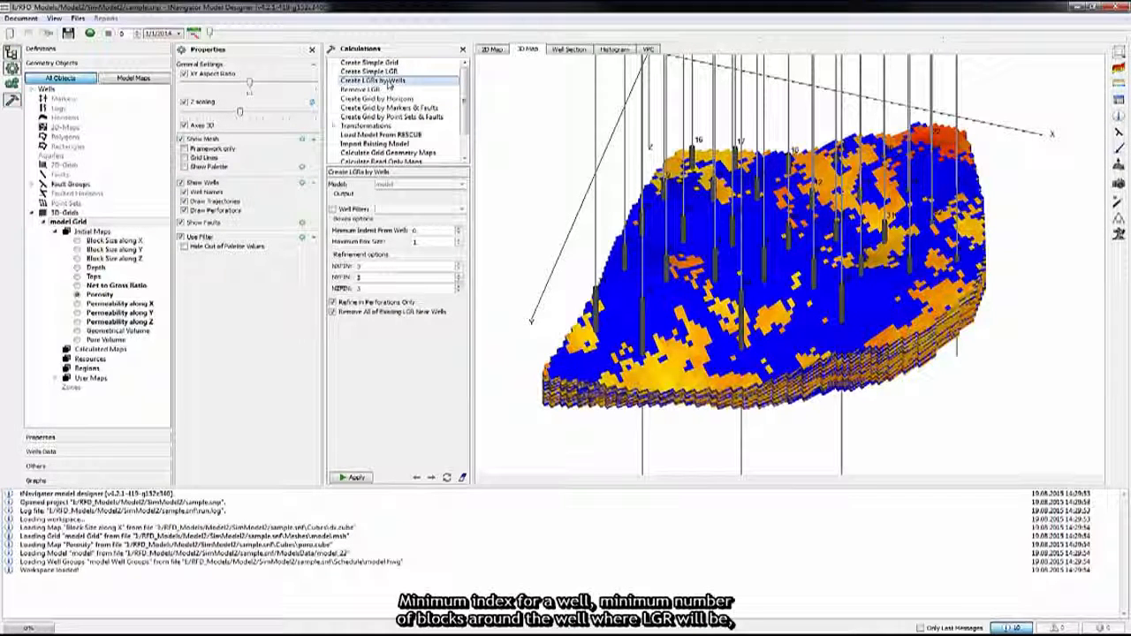
# For the well LGRs, set the minimum indent from well to 2 and maximum box size to 2, and turn off refining in perforations only.
pyautogui.click(430, 231)
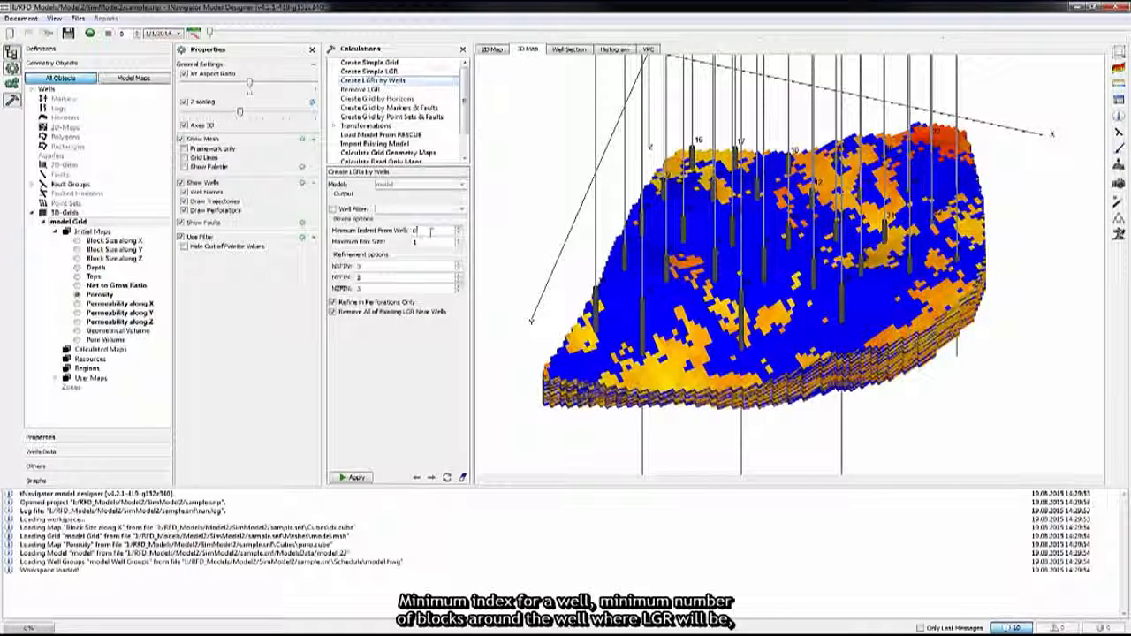
pyautogui.moveTo(431, 232); pyautogui.dragTo(405, 233)
pyautogui.write('2')
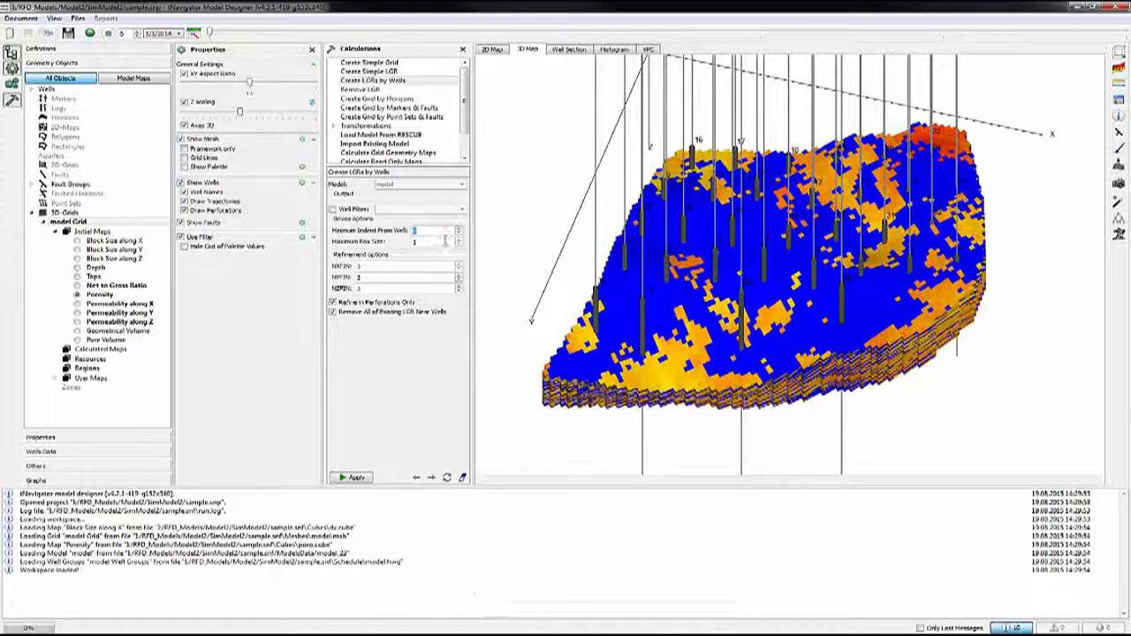
pyautogui.click(412, 241)
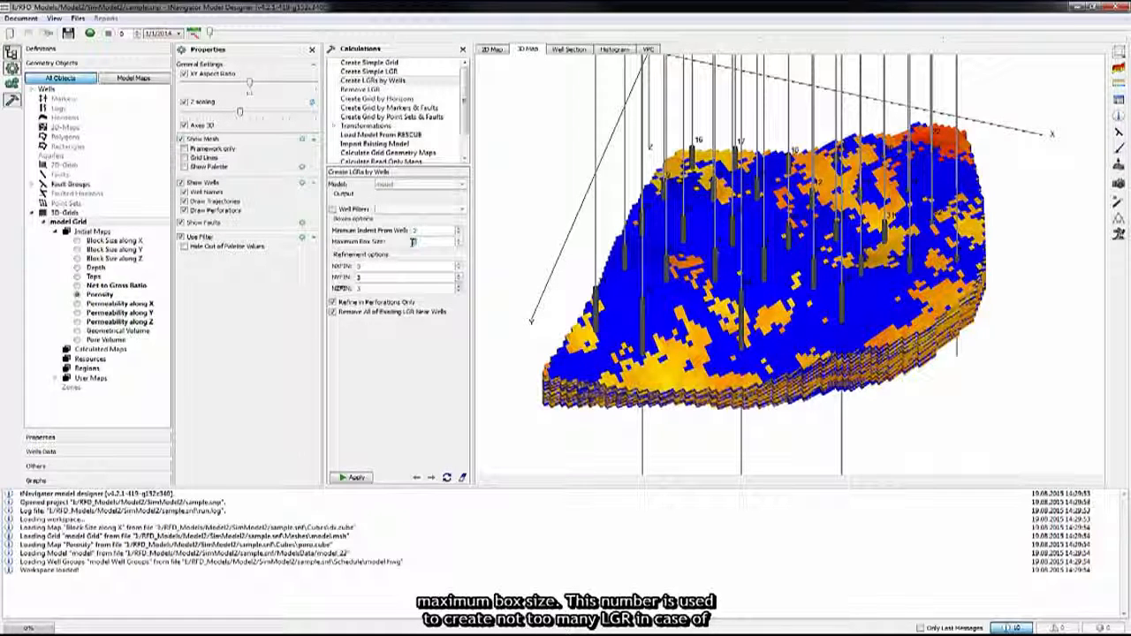
pyautogui.write('2')
pyautogui.click(356, 302)
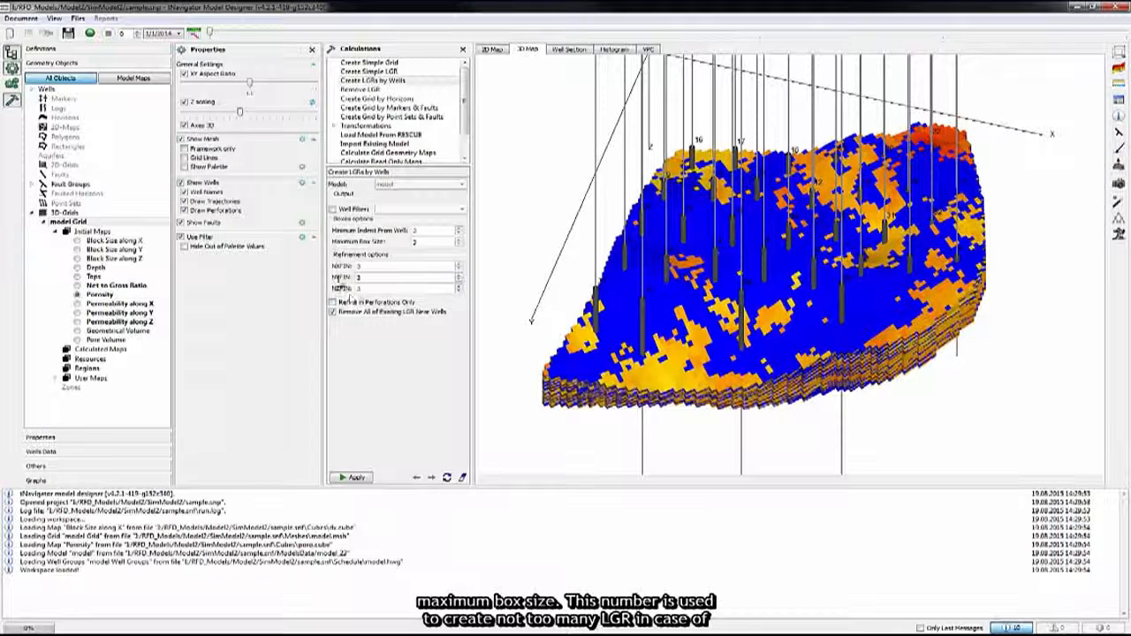
# Show the grid lines on the mesh and run the calculation to create local grid refinements around the wells.
pyautogui.click(184, 159)
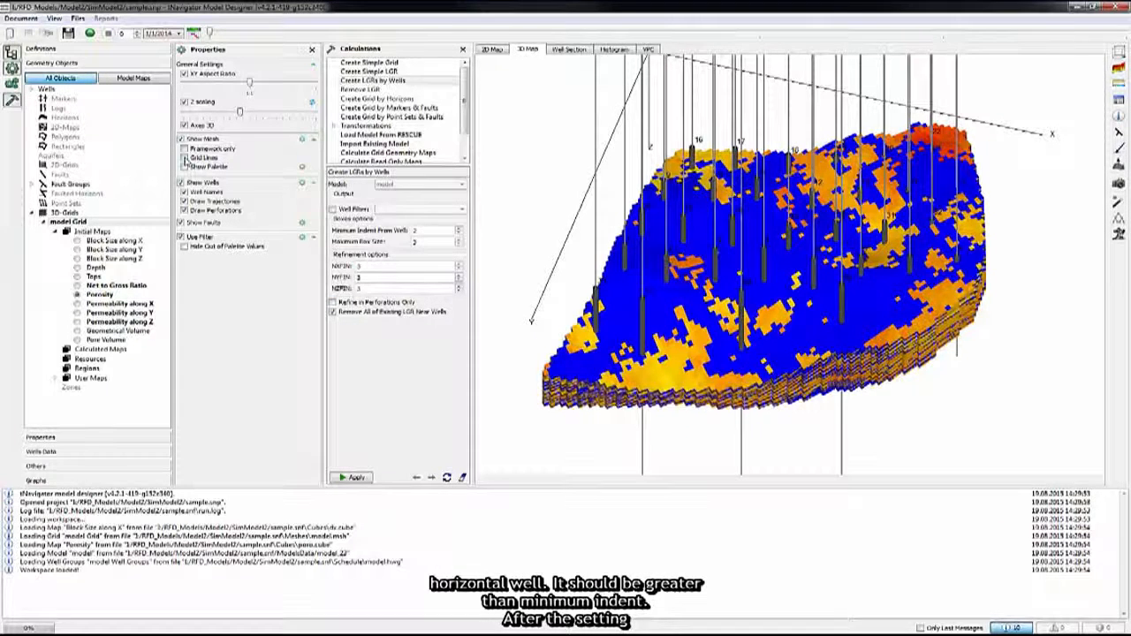
pyautogui.click(354, 477)
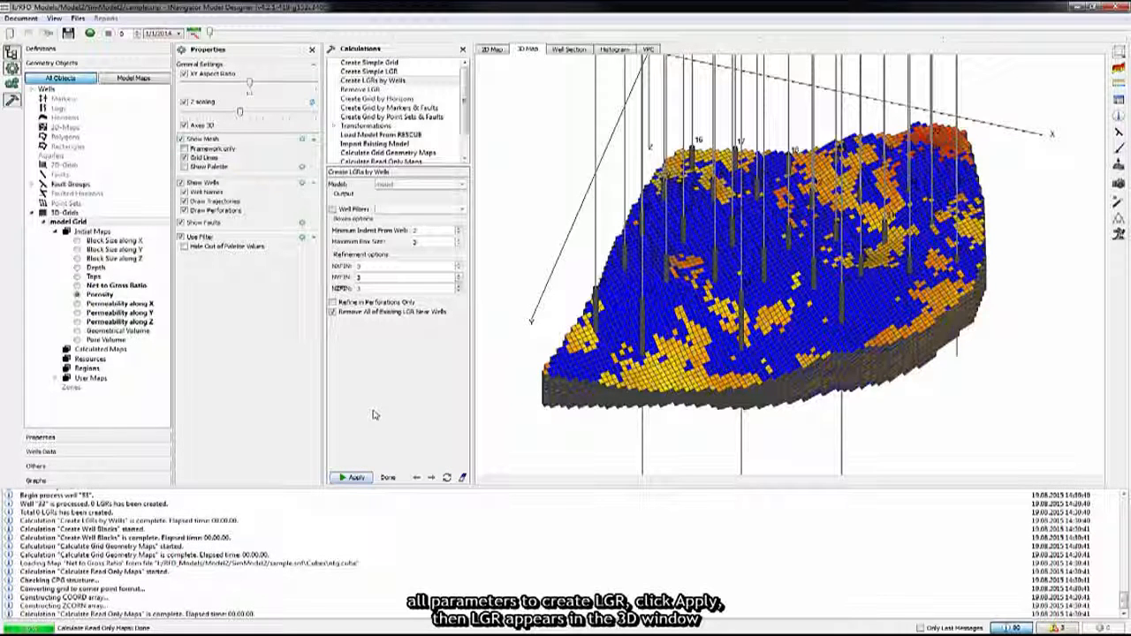
pyautogui.click(355, 479)
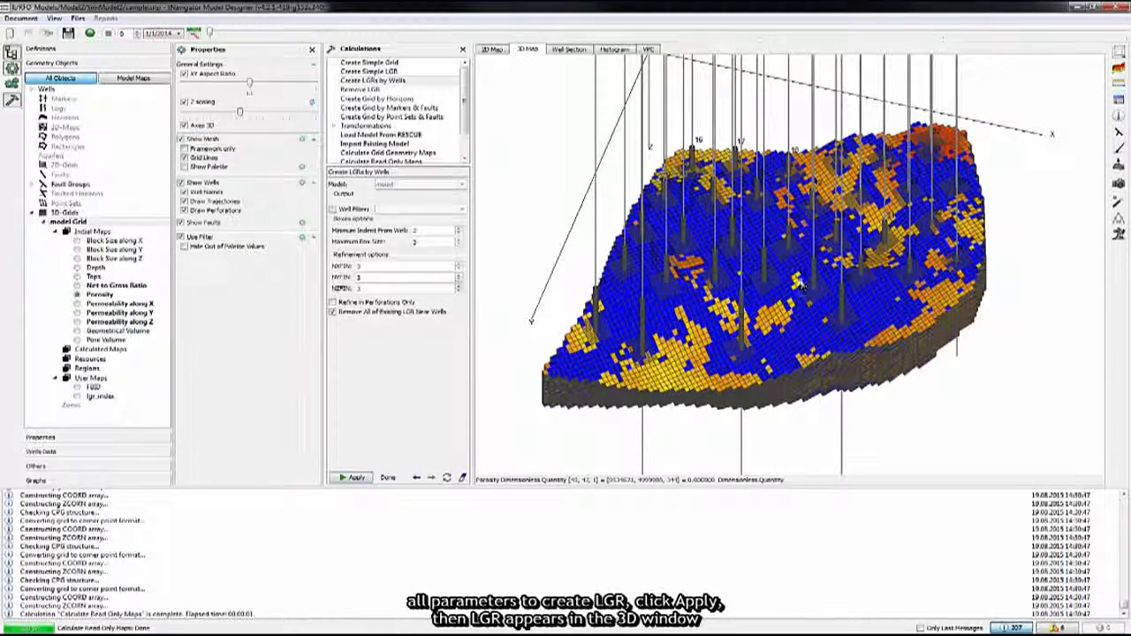
pyautogui.scroll(2, 743, 314)
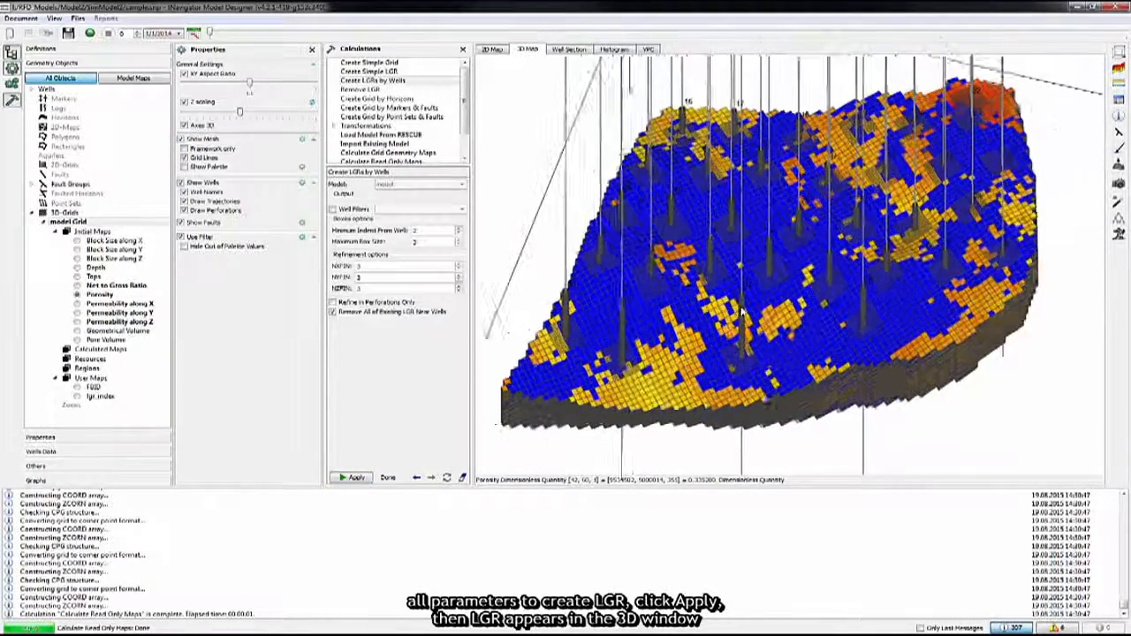
pyautogui.scroll(5, 740, 313)
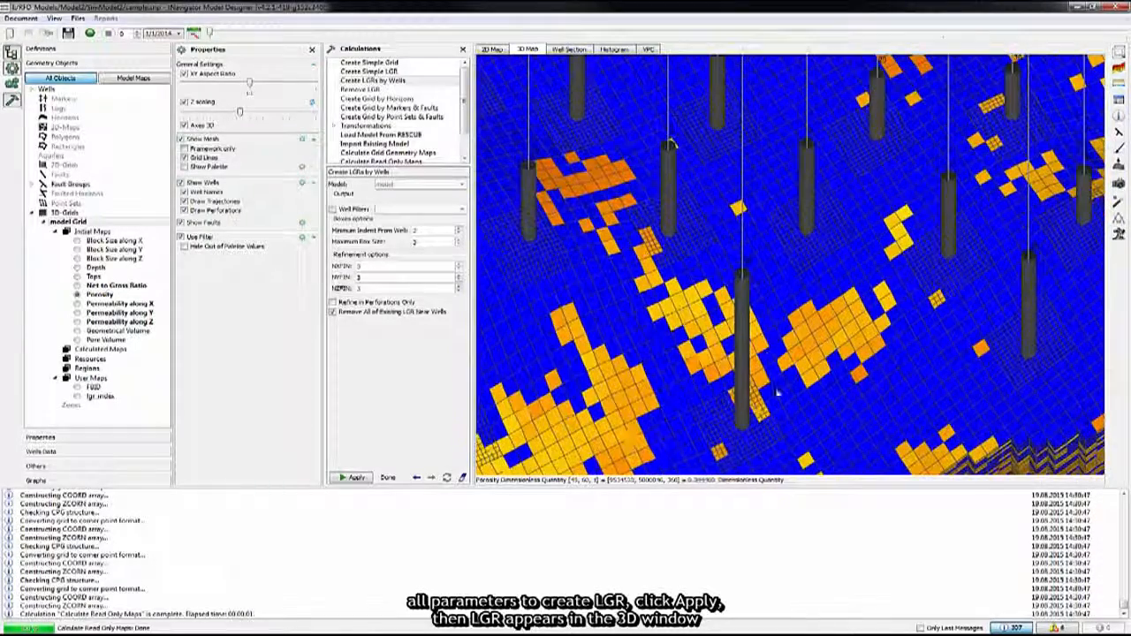
pyautogui.moveTo(778, 393); pyautogui.dragTo(772, 388)
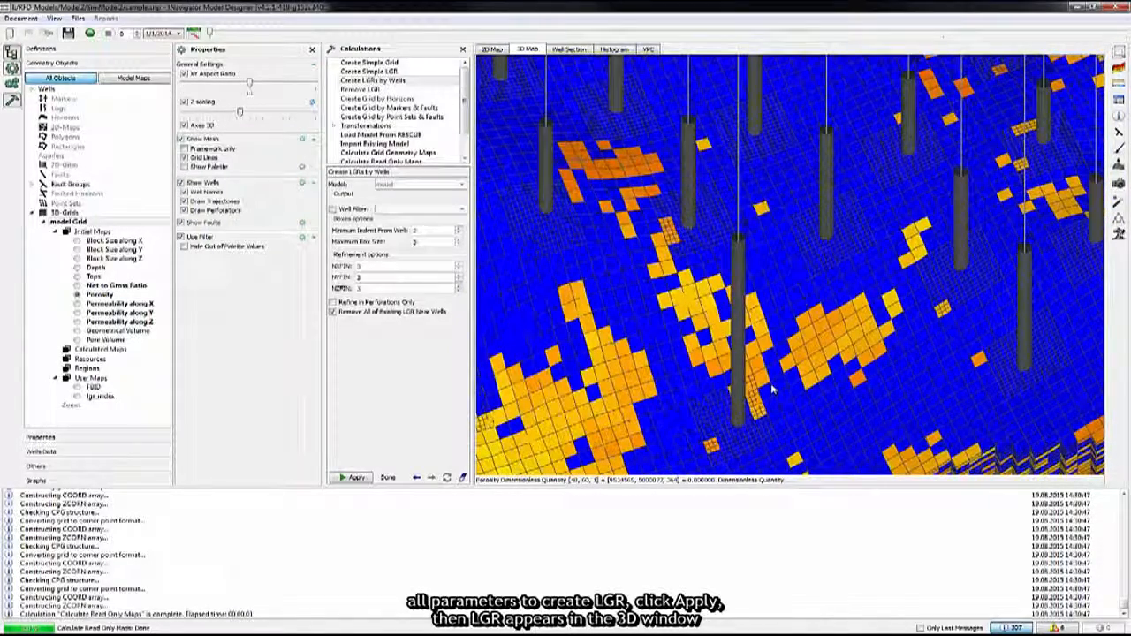